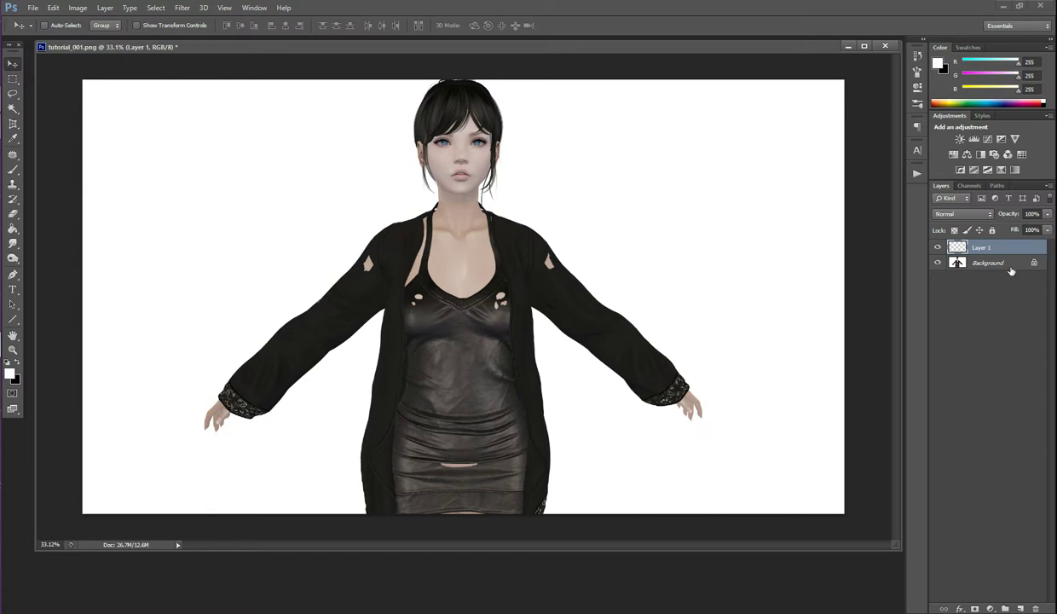
Delete Layer 1 and create a fresh blank layer above the Background
{"action": "left_click", "coordinate": [1010, 266]}
{"action": "left_click", "coordinate": [1002, 248]}
{"action": "right_click", "coordinate": [1001, 248]}
{"action": "left_click", "coordinate": [834, 220]}
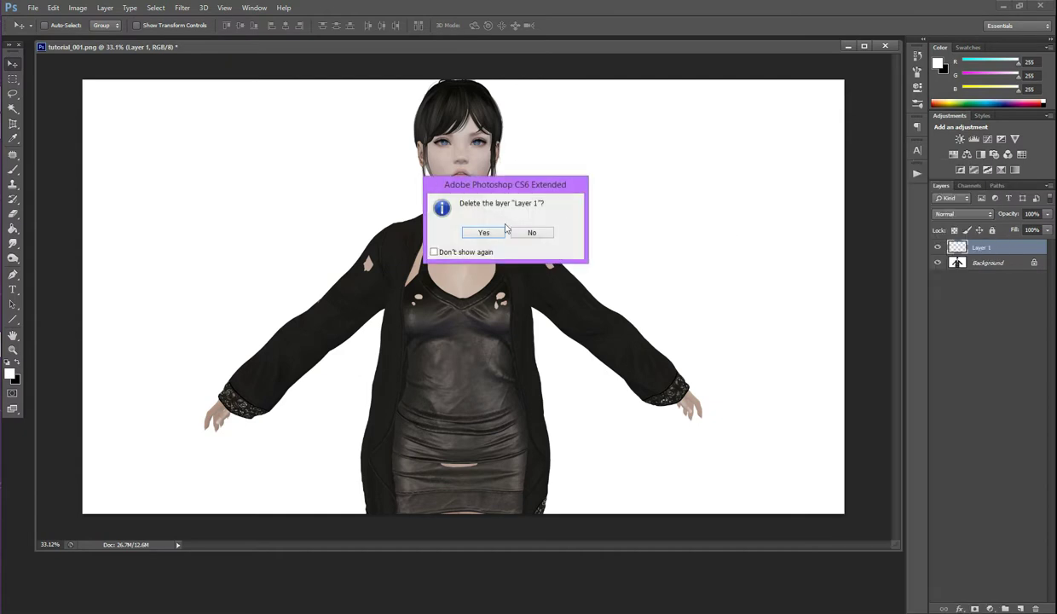
{"action": "left_click", "coordinate": [483, 233]}
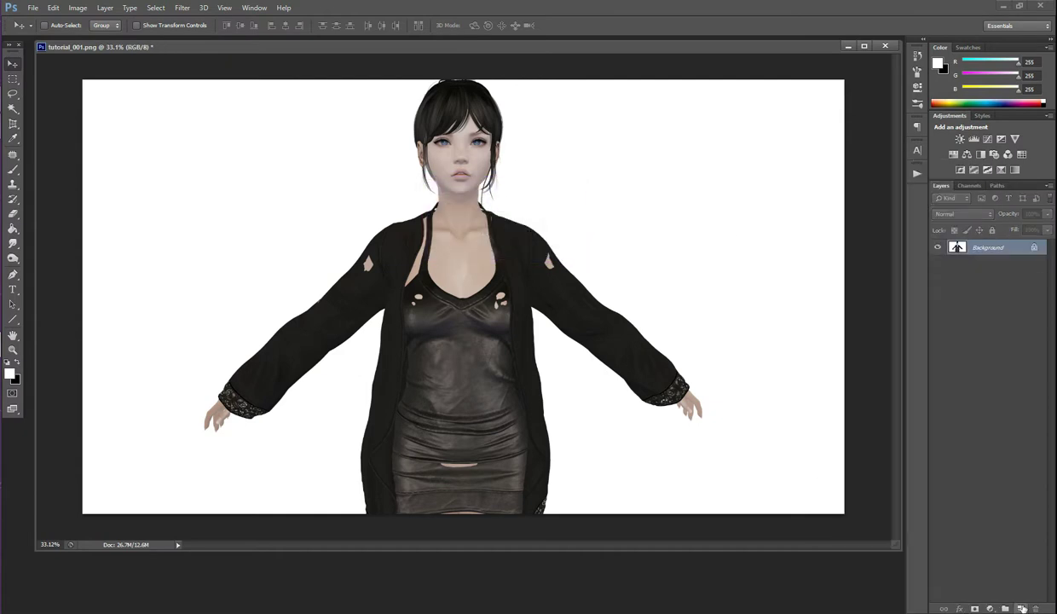
{"action": "left_click", "coordinate": [1021, 608]}
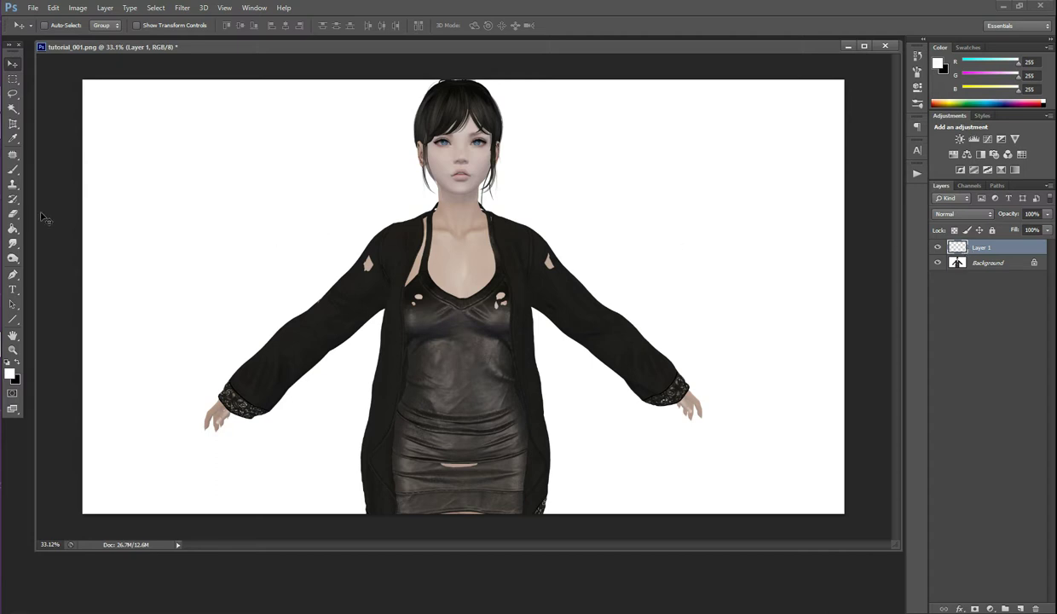
Choose the Clone Stamp tool and set it to sample All Layers
{"action": "left_click", "coordinate": [14, 185]}
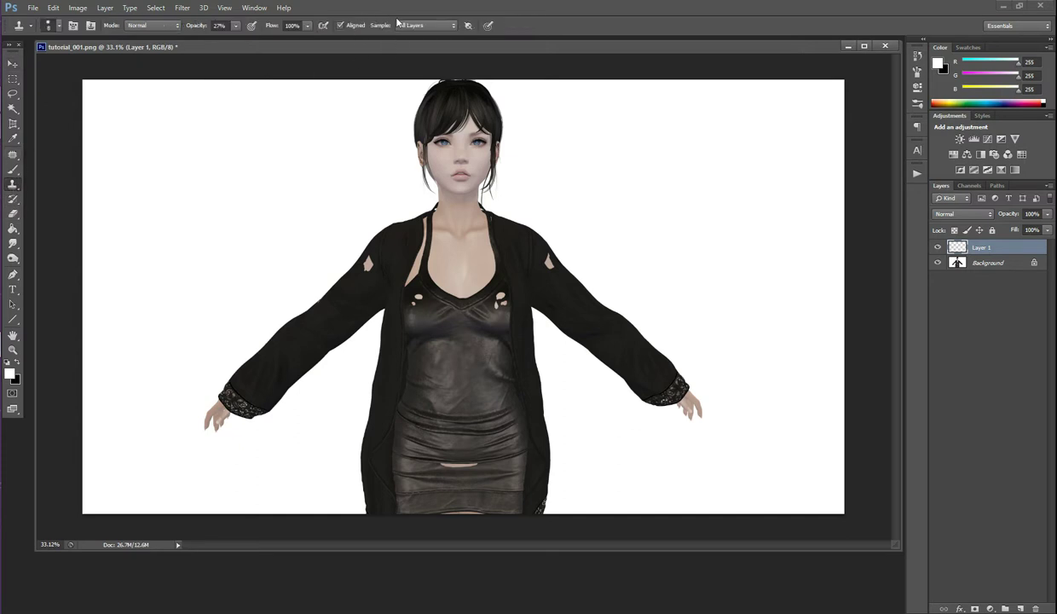
{"action": "left_click", "coordinate": [436, 26]}
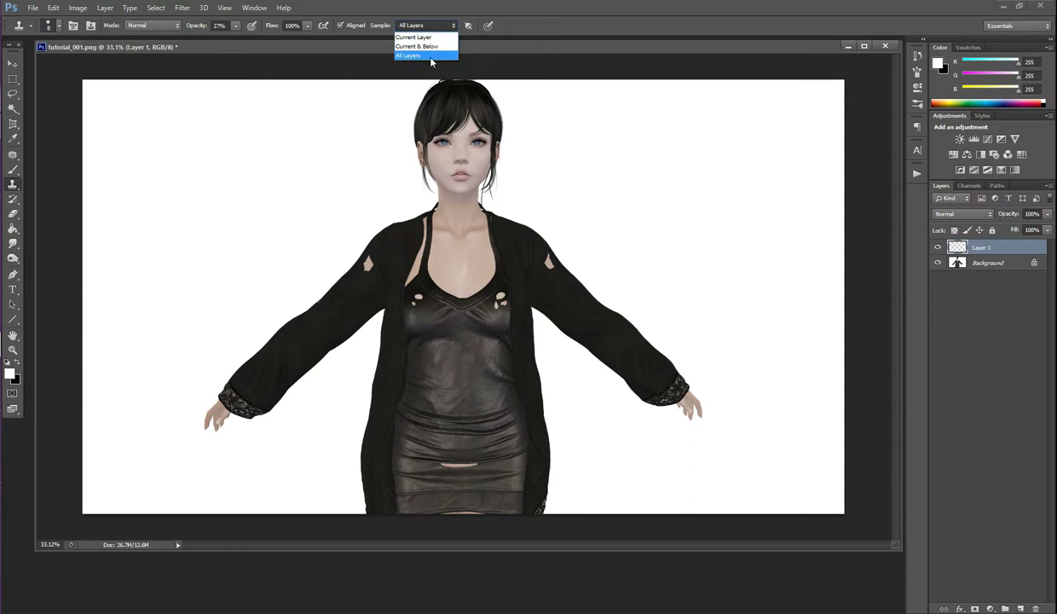
{"action": "left_click", "coordinate": [430, 56]}
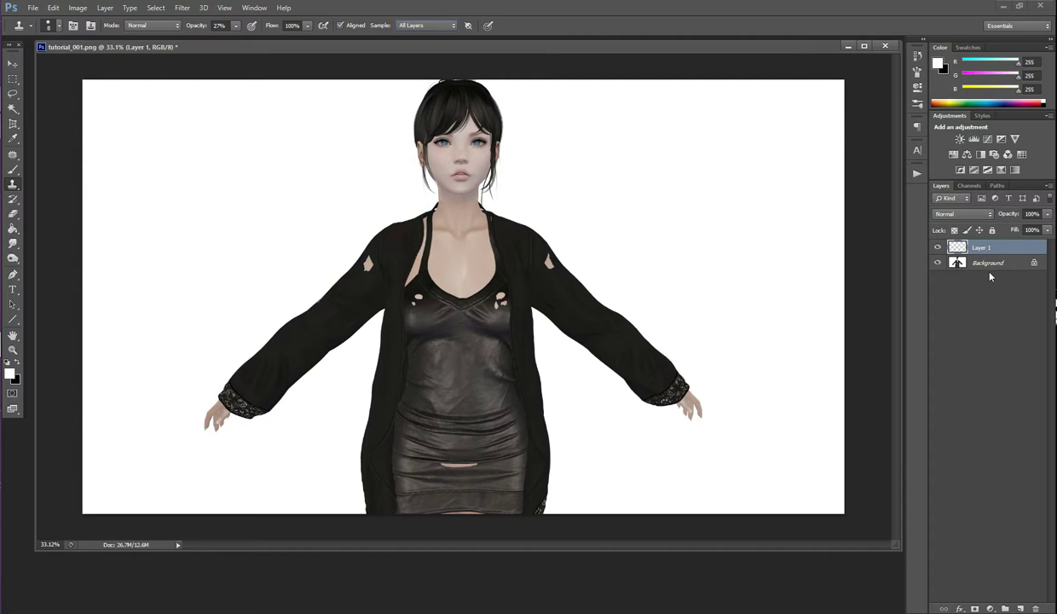
{"action": "left_click", "coordinate": [919, 56]}
{"action": "left_click", "coordinate": [918, 57]}
{"action": "left_click", "coordinate": [417, 27]}
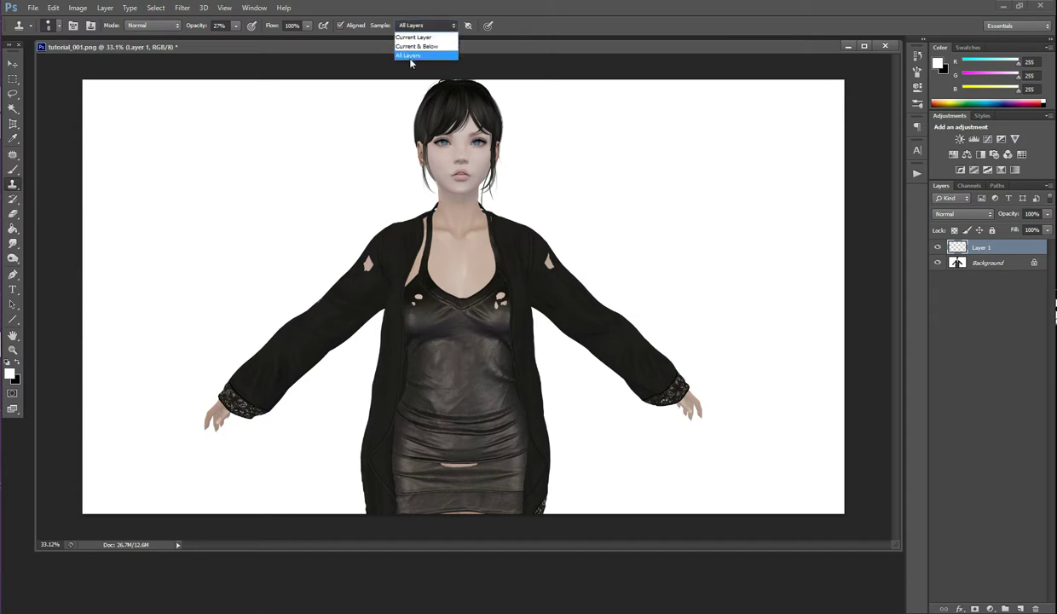
{"action": "left_click", "coordinate": [397, 56]}
Check that the Patch Tool and Spot Healing Brush sample all layers, and return to the Clone Stamp
{"action": "left_click", "coordinate": [14, 155]}
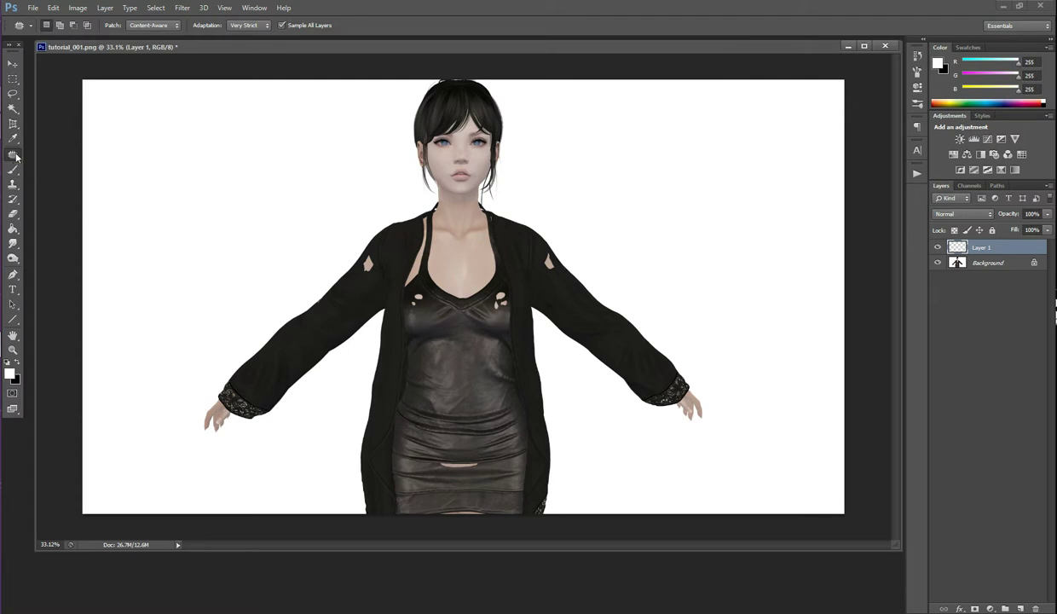
{"action": "right_click", "coordinate": [15, 156]}
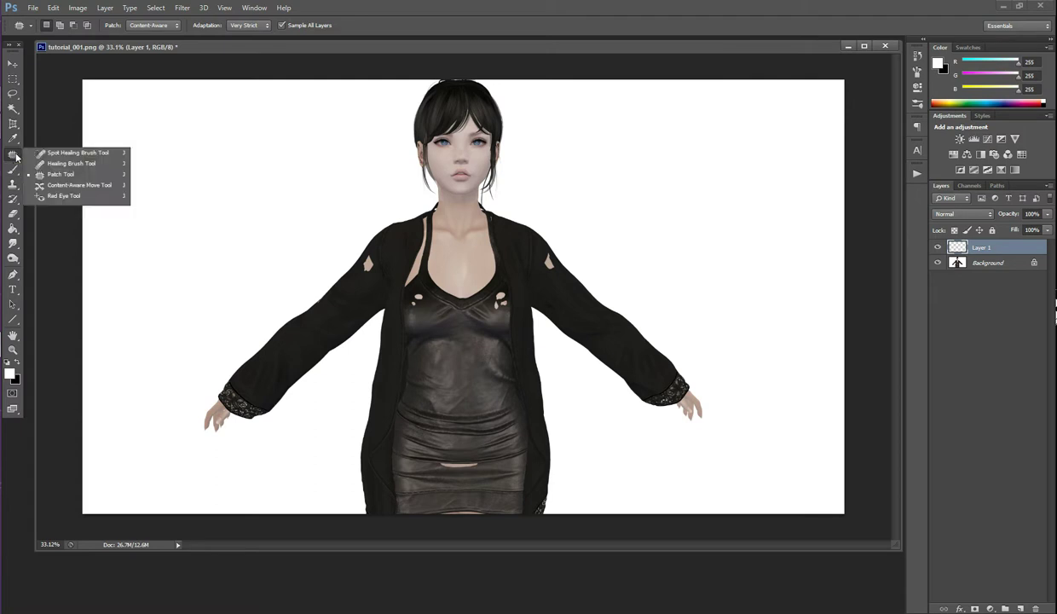
{"action": "left_click", "coordinate": [57, 175]}
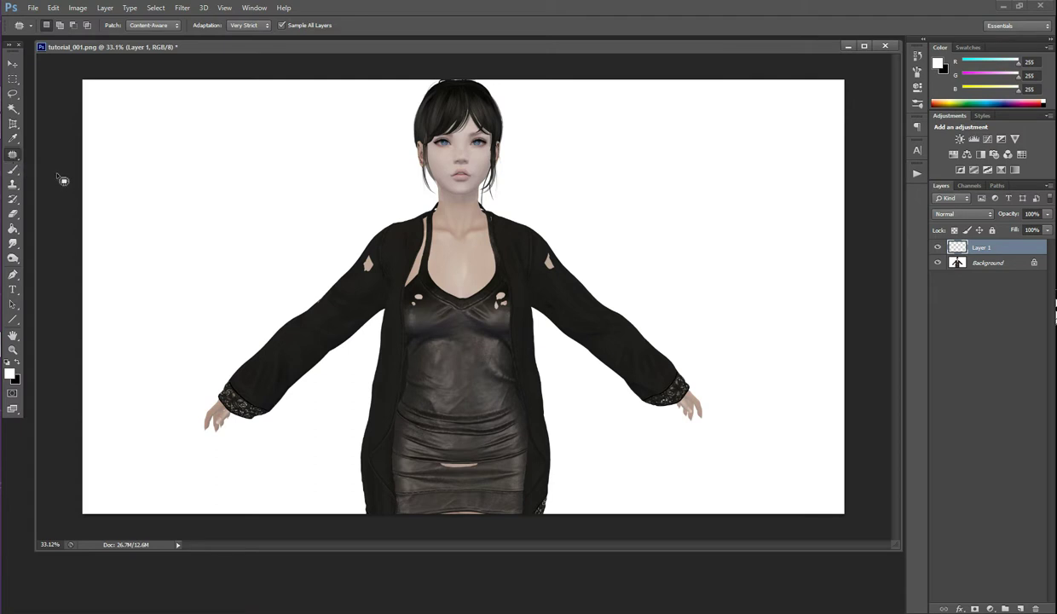
{"action": "right_click", "coordinate": [15, 156]}
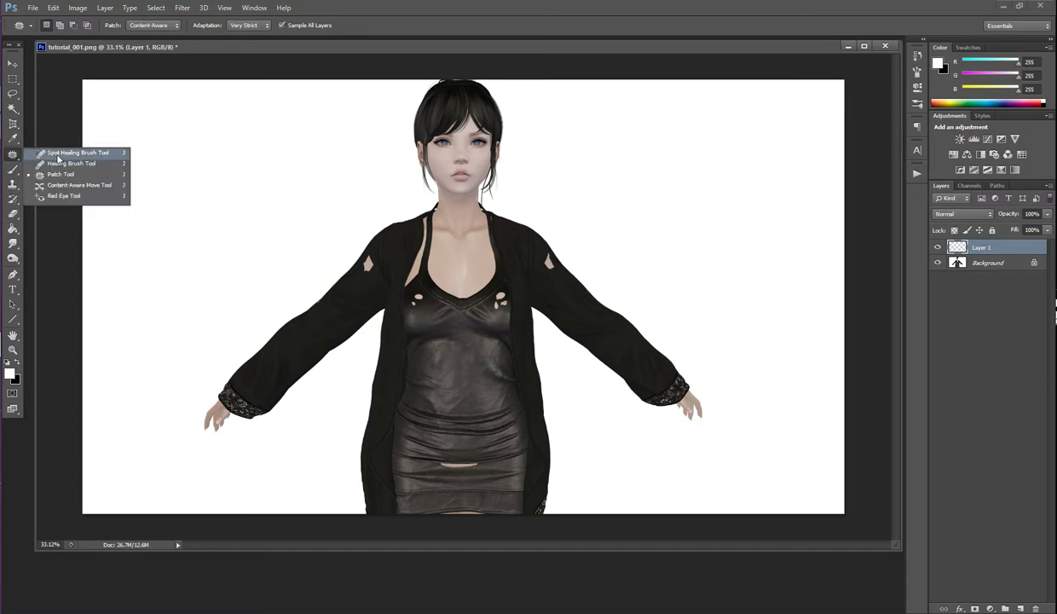
{"action": "left_click", "coordinate": [57, 155]}
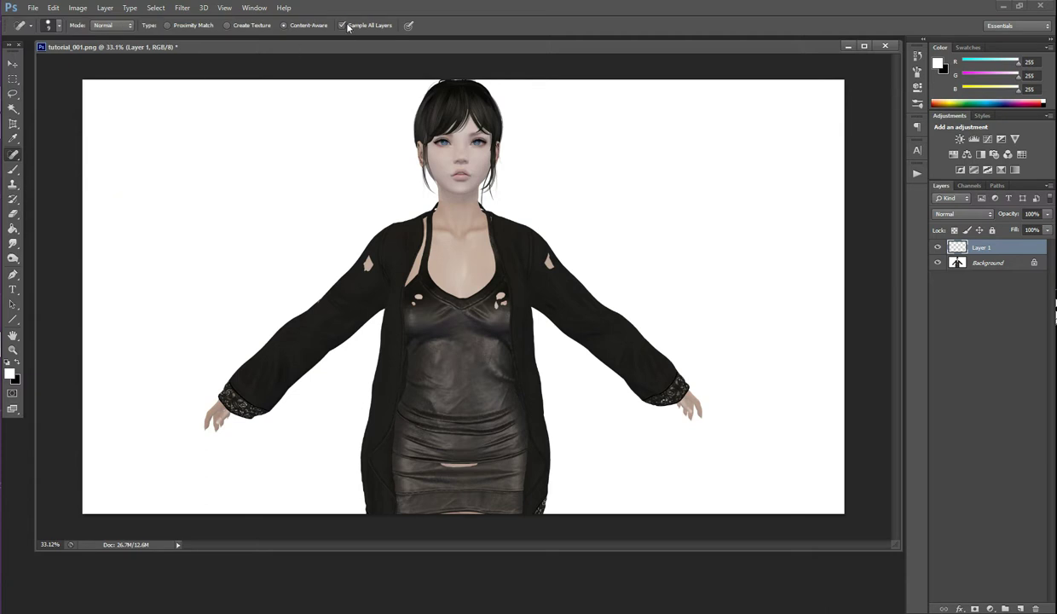
{"action": "left_click", "coordinate": [15, 185]}
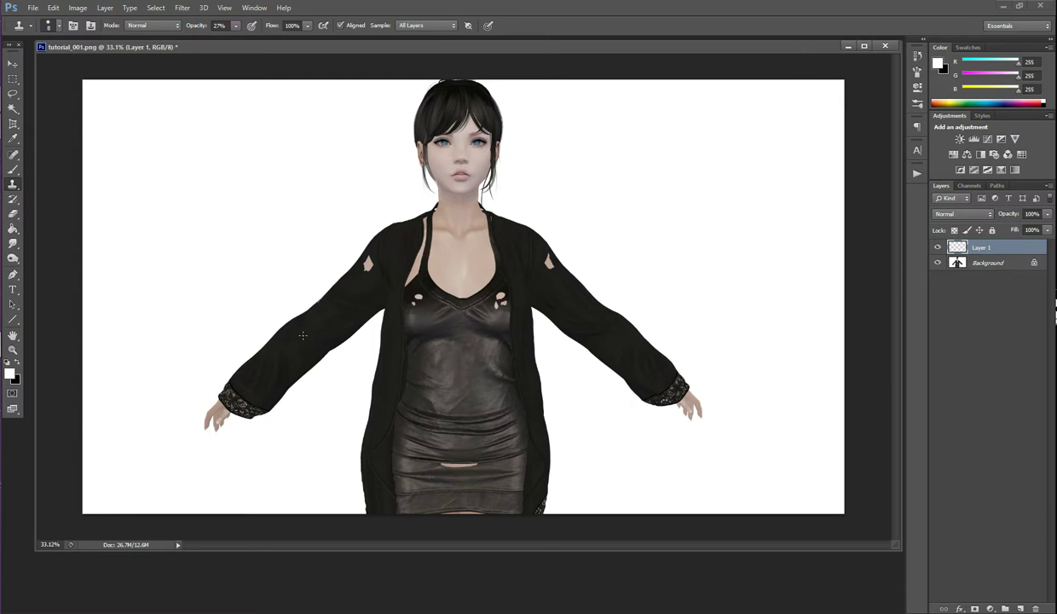
Try to patch the small lower hole in the dress's chest with nearby leather using the content-aware Patch Tool
{"action": "scroll", "coordinate": [288, 307], "scroll_direction": "up", "scroll_amount": 5}
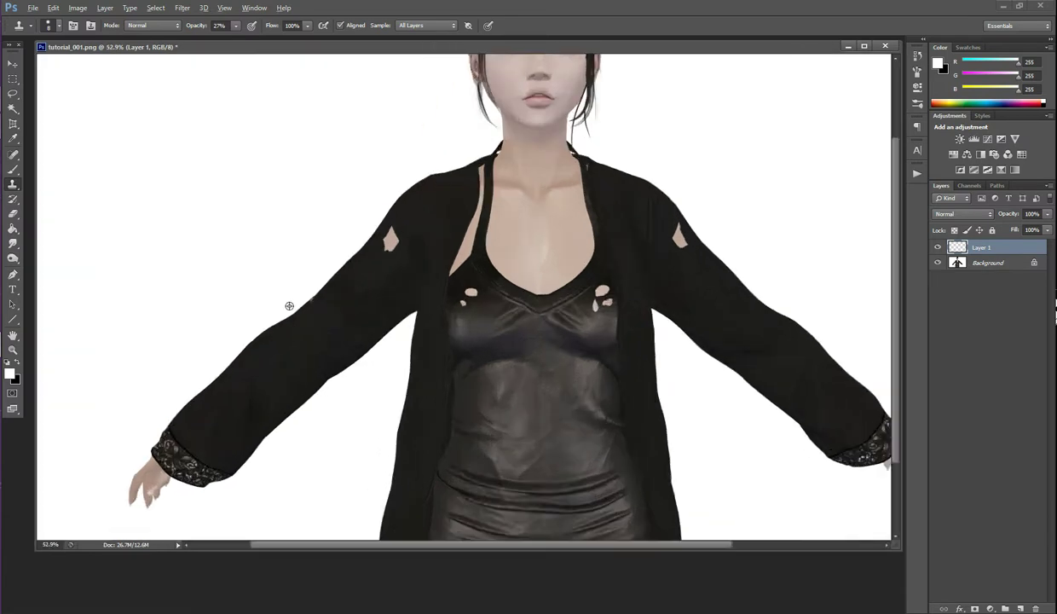
{"action": "scroll", "coordinate": [288, 304], "scroll_direction": "up", "scroll_amount": 2}
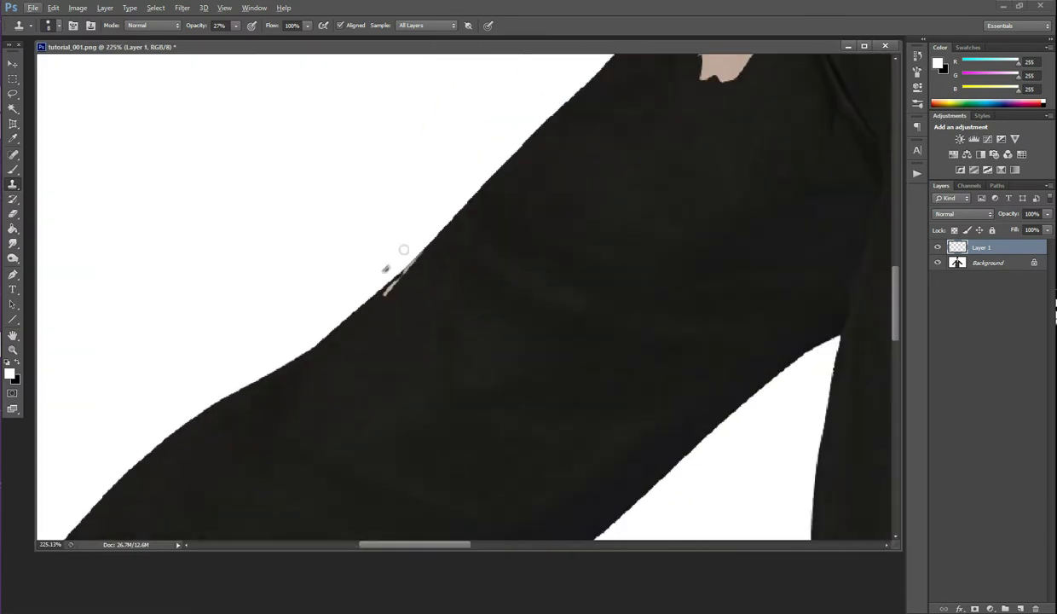
{"action": "left_click", "coordinate": [344, 312]}
{"action": "left_click", "coordinate": [14, 154]}
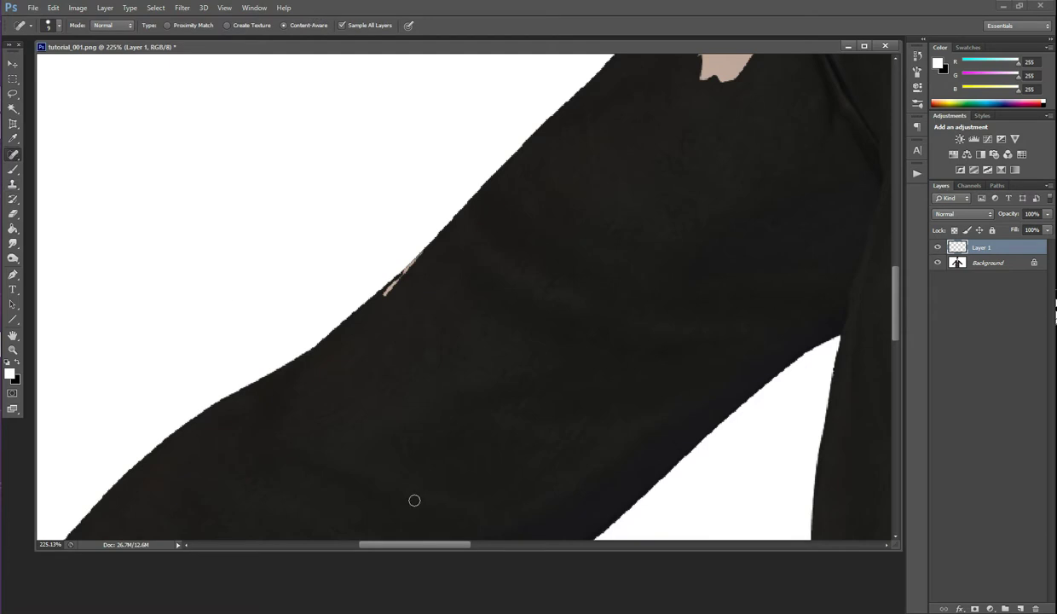
{"action": "left_click_drag", "start_coordinate": [388, 549], "coordinate": [477, 531]}
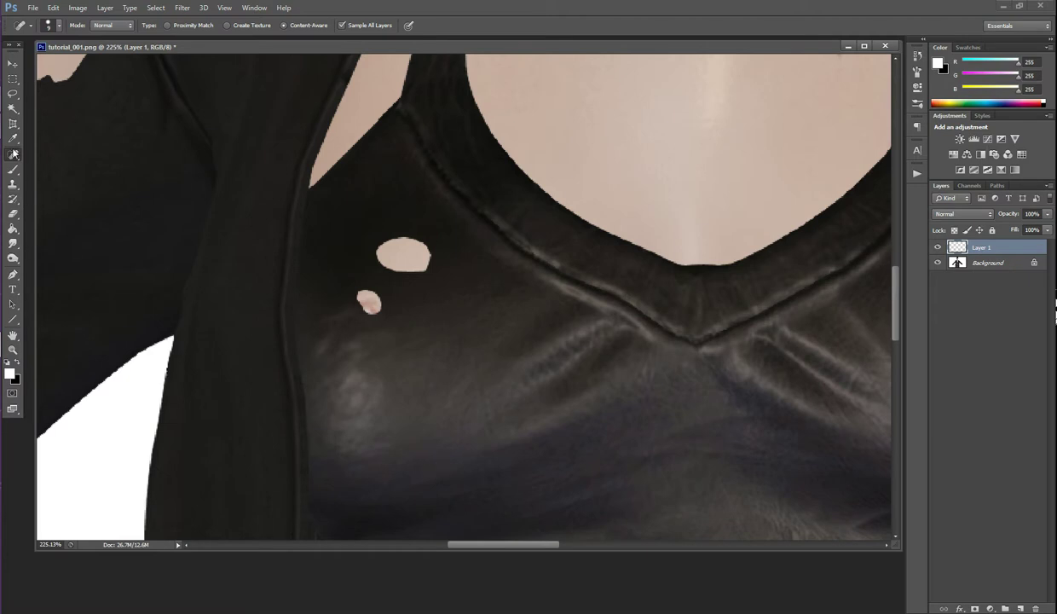
{"action": "left_click_drag", "start_coordinate": [14, 155], "coordinate": [82, 175]}
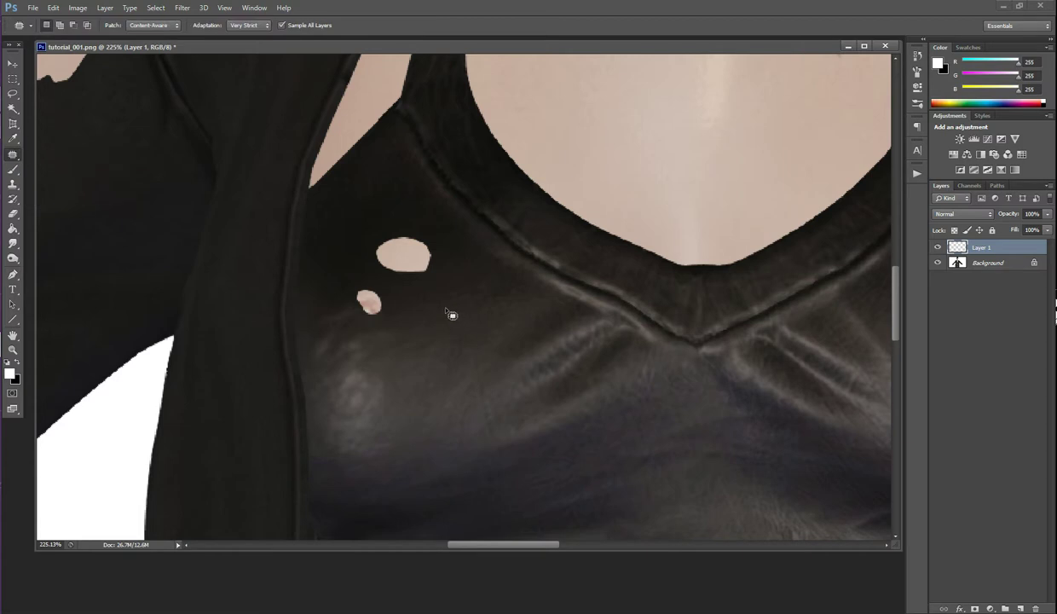
{"action": "mouse_move", "coordinate": [397, 302]}
{"action": "left_mouse_down"}
{"action": "mouse_move", "coordinate": [354, 295]}
{"action": "mouse_move", "coordinate": [373, 313]}
{"action": "mouse_move", "coordinate": [366, 300]}
{"action": "mouse_move", "coordinate": [370, 309]}
{"action": "mouse_move", "coordinate": [347, 315]}
{"action": "mouse_move", "coordinate": [414, 312]}
{"action": "left_mouse_up"}
{"action": "mouse_move", "coordinate": [359, 339]}
{"action": "left_mouse_down"}
{"action": "mouse_move", "coordinate": [348, 311]}
{"action": "mouse_move", "coordinate": [358, 304]}
{"action": "left_mouse_up"}
{"action": "left_click_drag", "start_coordinate": [383, 318], "coordinate": [389, 337]}
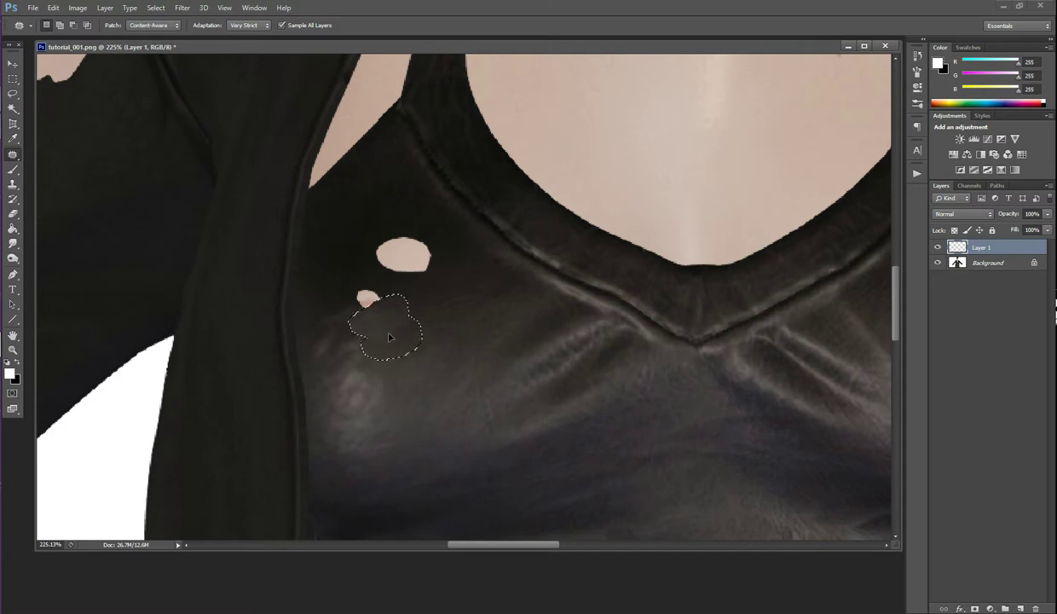
{"action": "left_click_drag", "start_coordinate": [389, 337], "coordinate": [394, 342]}
Revert the history to the latest New Layer state, discarding the trial patch on the dress
{"action": "left_click", "coordinate": [918, 55]}
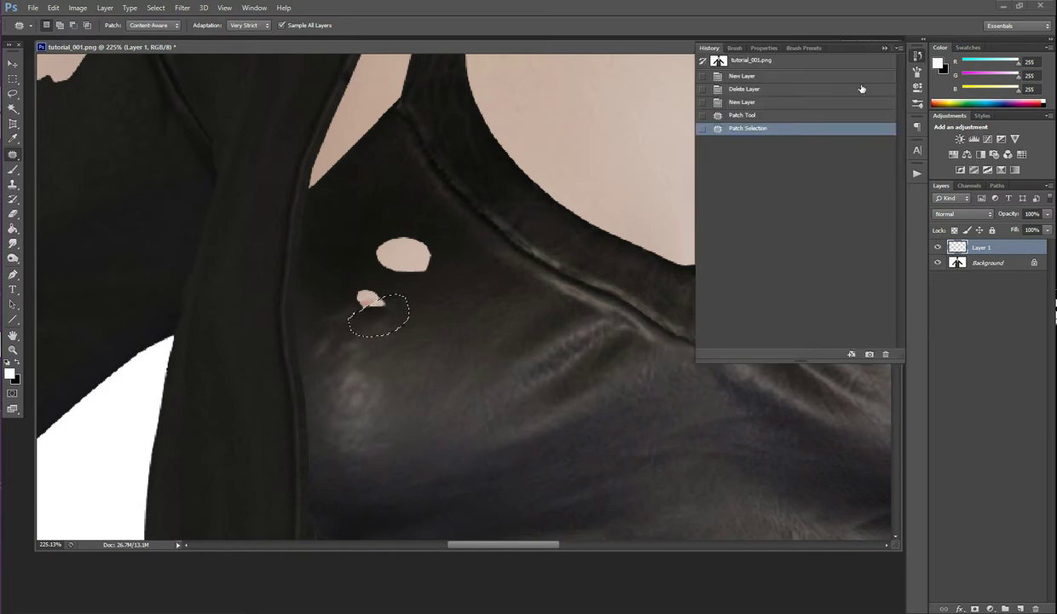
{"action": "left_click", "coordinate": [721, 102]}
{"action": "left_click_drag", "start_coordinate": [494, 544], "coordinate": [401, 544]}
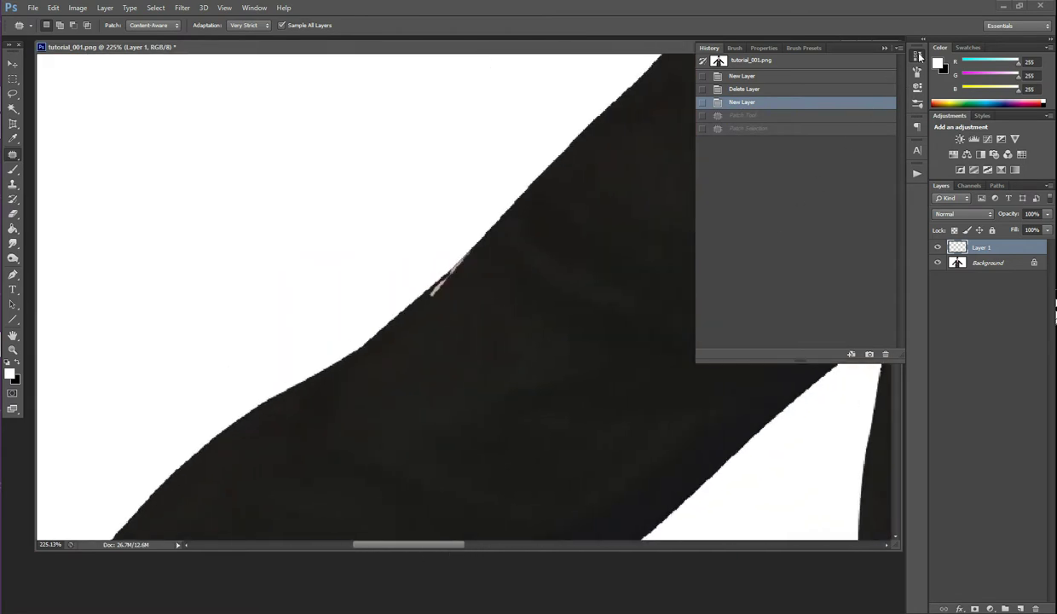
{"action": "left_click", "coordinate": [886, 49]}
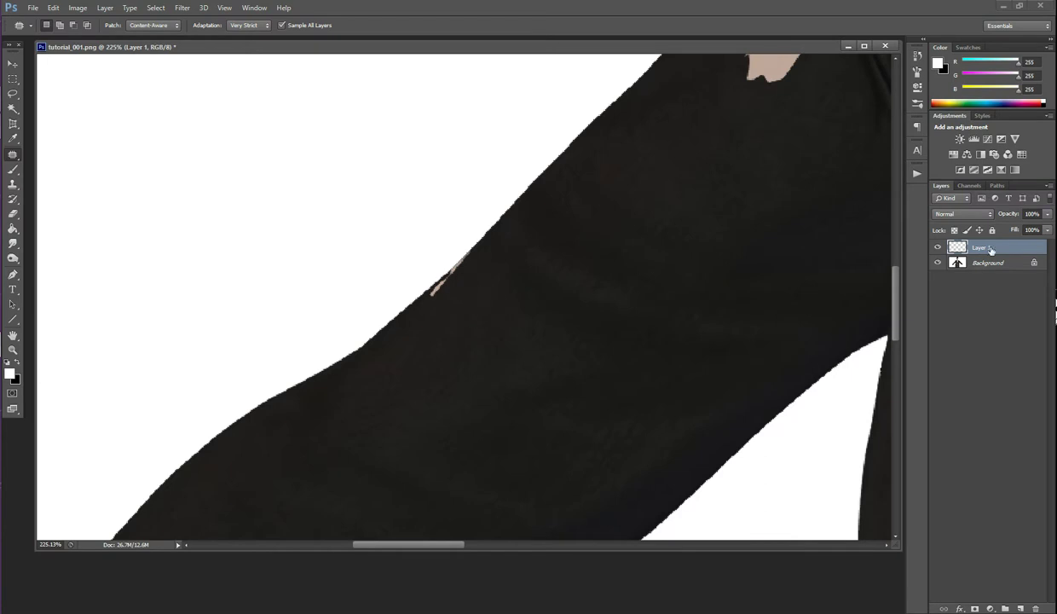
Set the Clone Stamp to 100% opacity and enlarge its brush to 20 px
{"action": "left_click", "coordinate": [14, 185]}
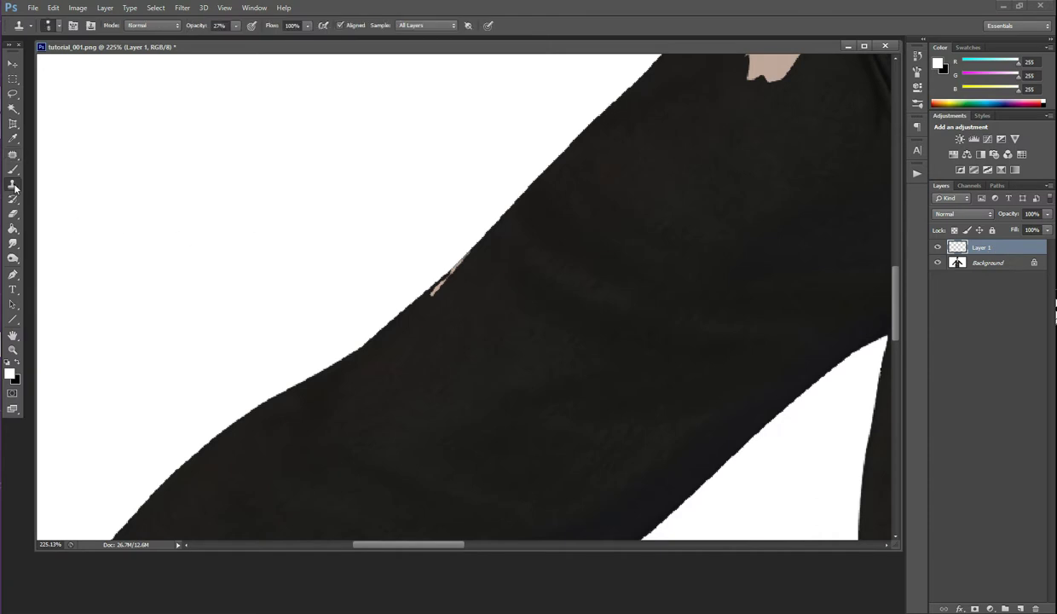
{"action": "left_click", "coordinate": [235, 26]}
{"action": "left_click_drag", "start_coordinate": [242, 44], "coordinate": [278, 38]}
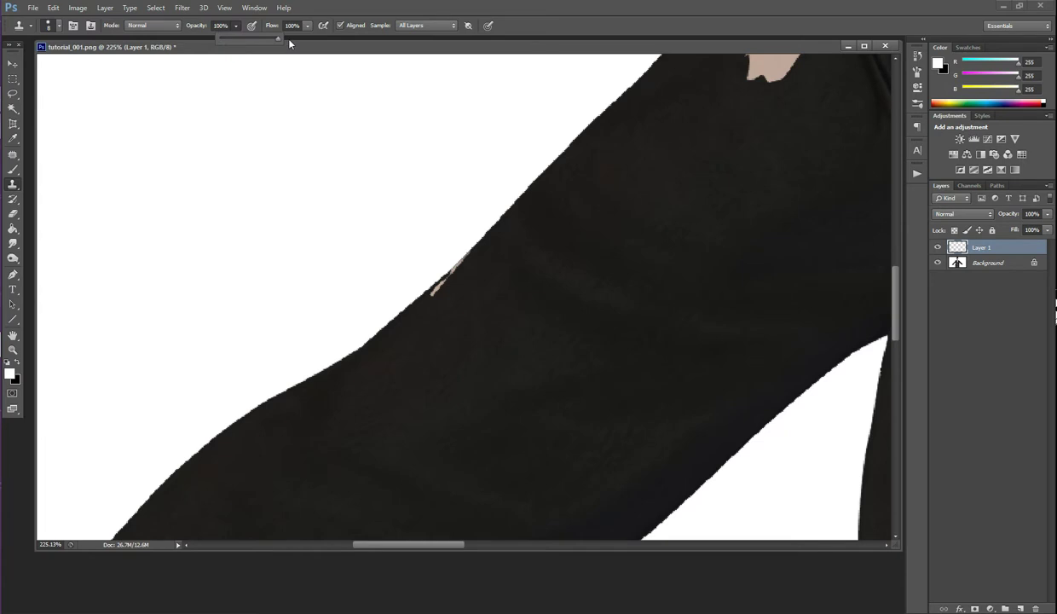
{"action": "left_click", "coordinate": [59, 31]}
{"action": "left_click", "coordinate": [59, 29]}
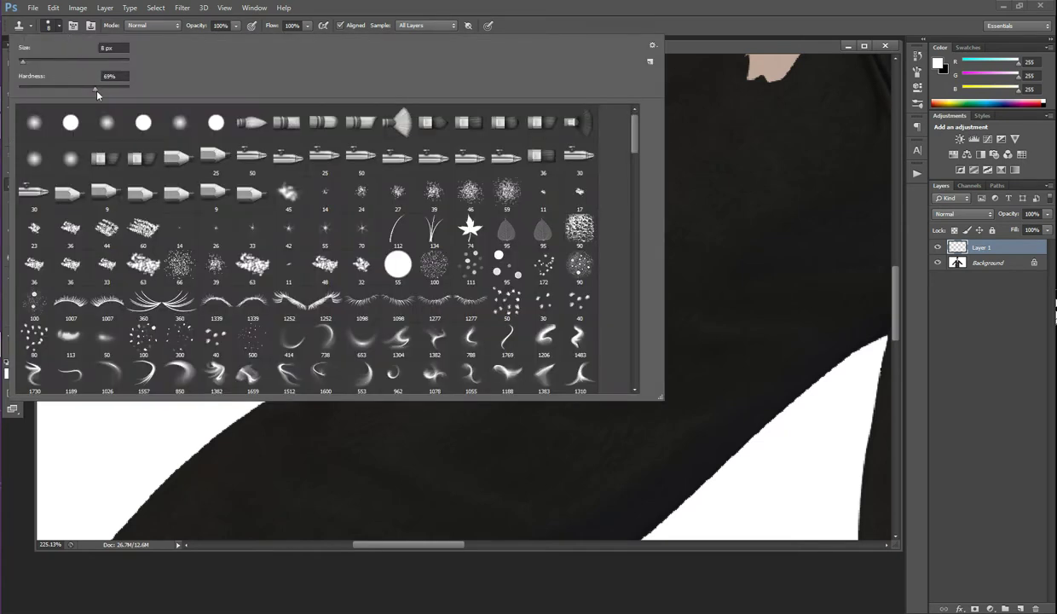
{"action": "left_click", "coordinate": [59, 29]}
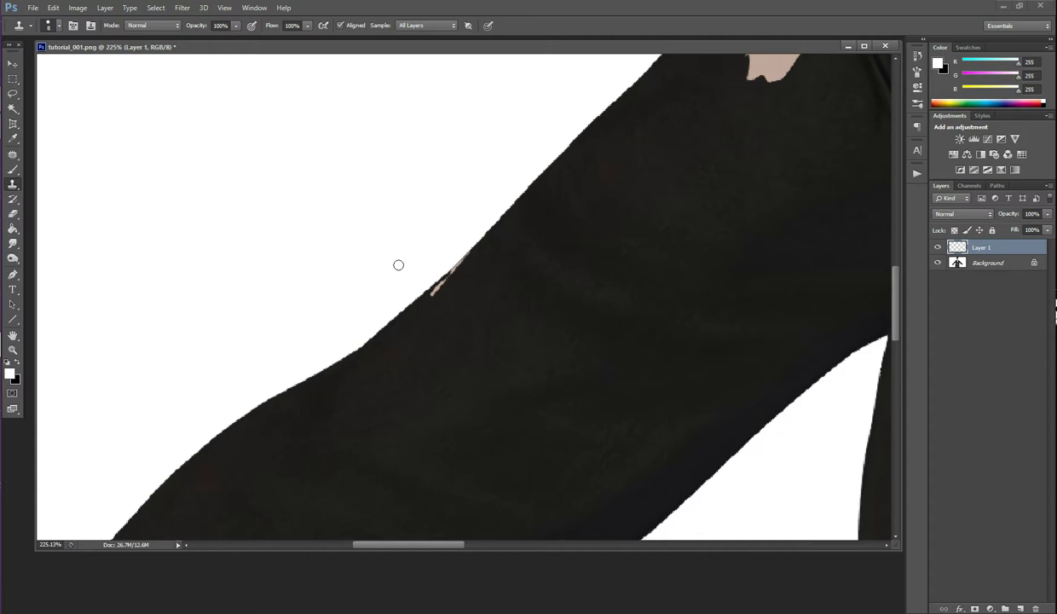
{"action": "key", "text": "bracketright"}
{"action": "key", "text": "bracketright"}
{"action": "key", "text": "bracketright"}
{"action": "key", "text": "bracketright"}
{"action": "key", "text": "bracketright"}
Clone the clean sleeve edge over the skin-coloured sliver on the sleeve's upper outline and compare with Layer 1 hidden
{"action": "left_click", "coordinate": [373, 336], "text": "alt"}
{"action": "left_click_drag", "start_coordinate": [427, 288], "coordinate": [464, 254]}
{"action": "left_click", "coordinate": [939, 247]}
{"action": "left_click", "coordinate": [938, 248]}
Free-transform the cloned piece on Layer 1, rotating and nudging it to line up with the sleeve's edge
{"action": "key", "text": "ctrl+t"}
{"action": "left_click_drag", "start_coordinate": [437, 359], "coordinate": [441, 363]}
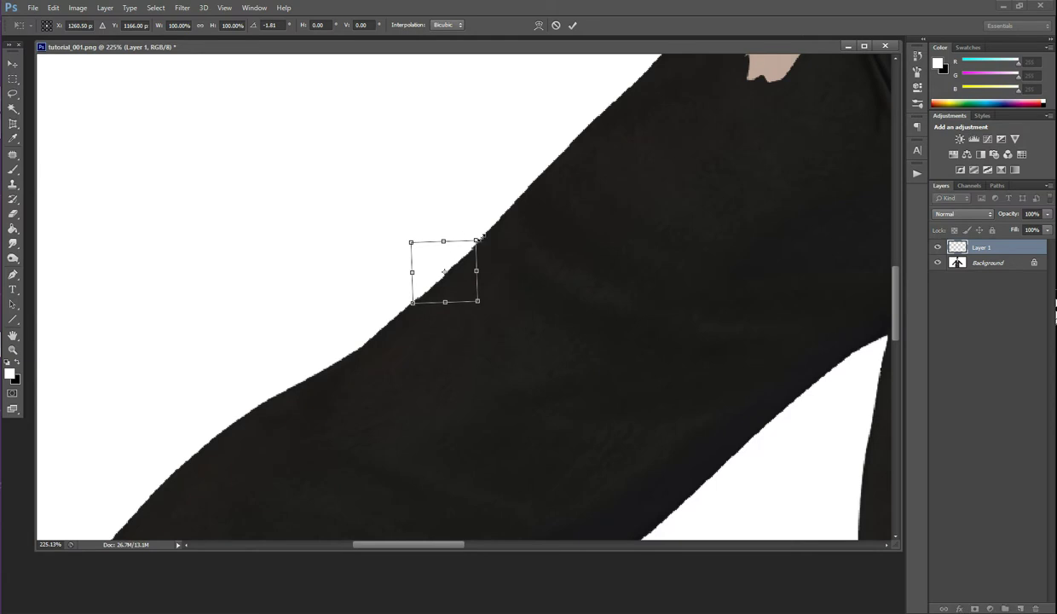
{"action": "left_click_drag", "start_coordinate": [476, 241], "coordinate": [484, 236]}
{"action": "left_click_drag", "start_coordinate": [456, 340], "coordinate": [449, 335]}
{"action": "left_click_drag", "start_coordinate": [461, 271], "coordinate": [459, 263]}
{"action": "left_click_drag", "start_coordinate": [443, 307], "coordinate": [453, 323]}
{"action": "mouse_move", "coordinate": [453, 279]}
{"action": "left_mouse_down"}
{"action": "mouse_move", "coordinate": [467, 291]}
{"action": "mouse_move", "coordinate": [470, 323]}
{"action": "mouse_move", "coordinate": [474, 315]}
{"action": "mouse_move", "coordinate": [466, 337]}
{"action": "left_mouse_up"}
{"action": "left_click", "coordinate": [572, 25]}
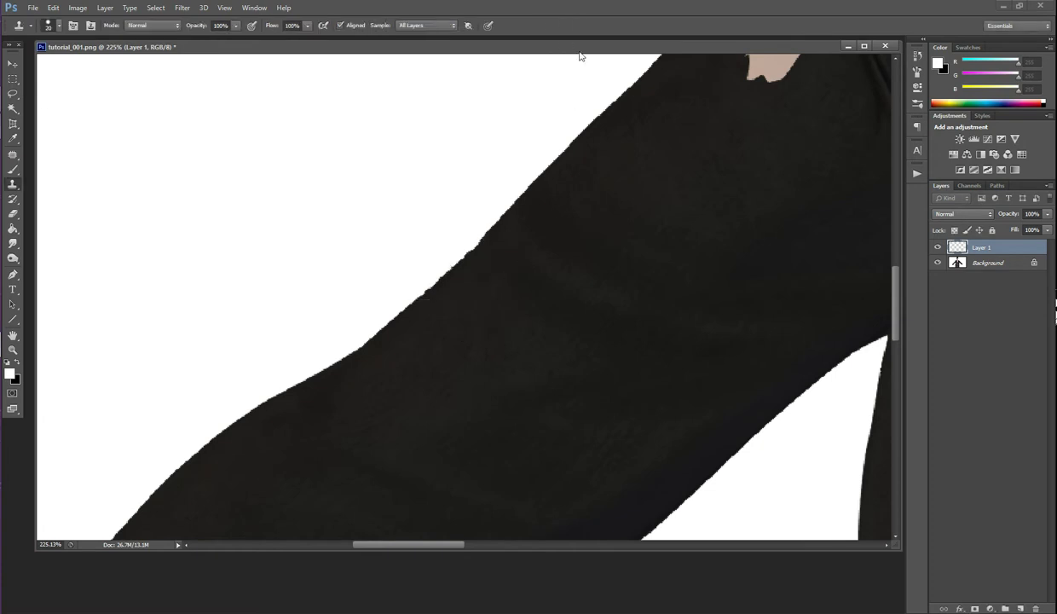
Compare the sleeve repair before and after by toggling Layer 1's visibility, both close up and zoomed out
{"action": "left_click", "coordinate": [939, 248]}
{"action": "left_click", "coordinate": [938, 247]}
{"action": "left_click", "coordinate": [939, 248]}
{"action": "left_click", "coordinate": [940, 248]}
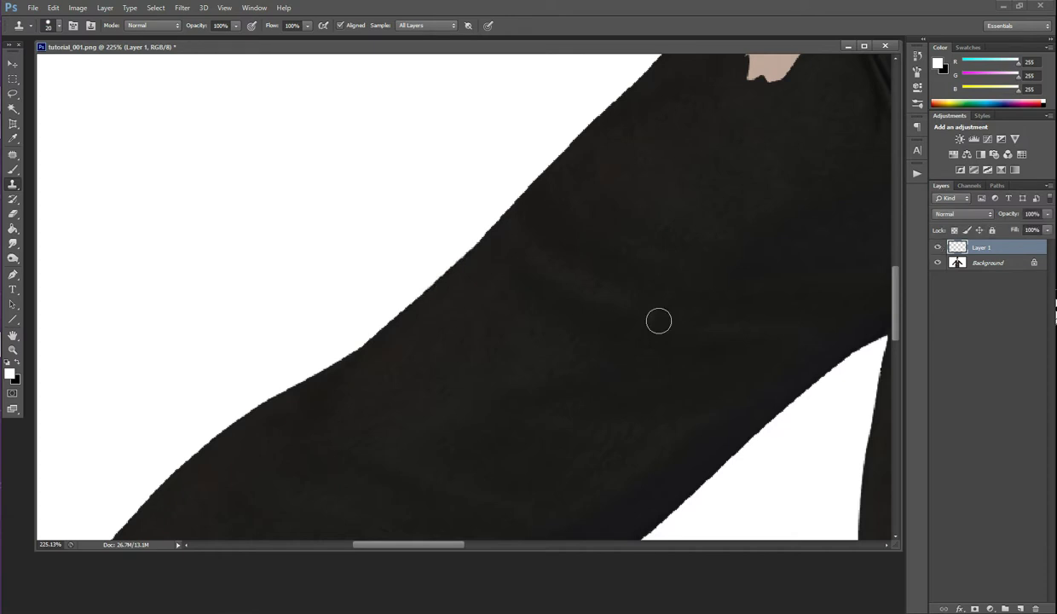
{"action": "scroll", "coordinate": [660, 317], "scroll_direction": "down", "scroll_amount": 3}
{"action": "scroll", "coordinate": [660, 318], "scroll_direction": "down", "scroll_amount": 4}
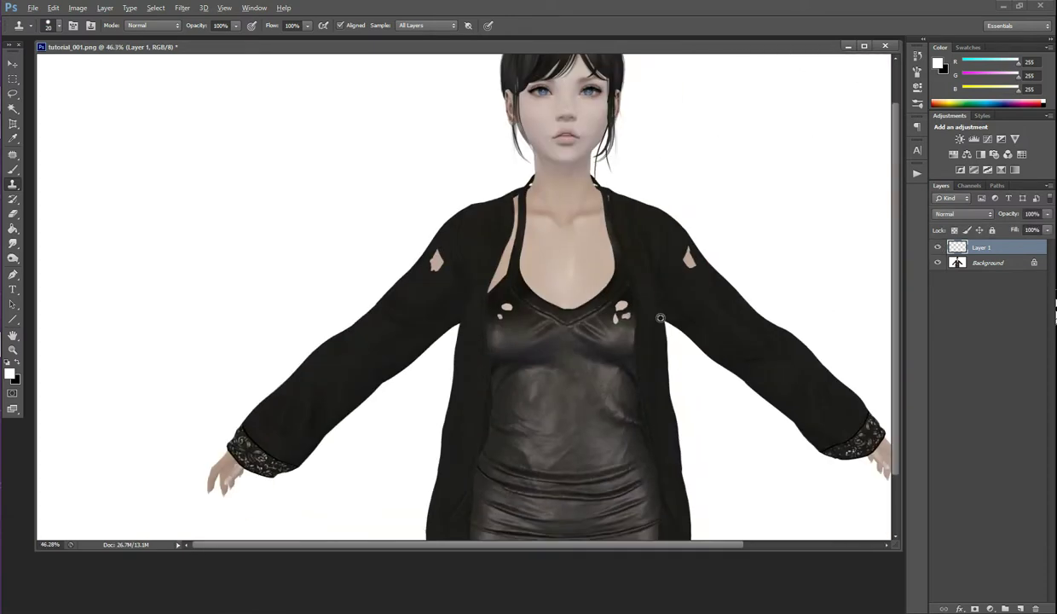
{"action": "left_click", "coordinate": [938, 248]}
{"action": "left_click", "coordinate": [938, 248]}
Try to patch the larger skin-coloured hole on the dress's image-left bust with clean fabric just above it
{"action": "key", "text": "alt"}
{"action": "scroll", "coordinate": [600, 338], "scroll_direction": "up", "scroll_amount": 3}
{"action": "scroll", "coordinate": [554, 329], "scroll_direction": "up", "scroll_amount": 2}
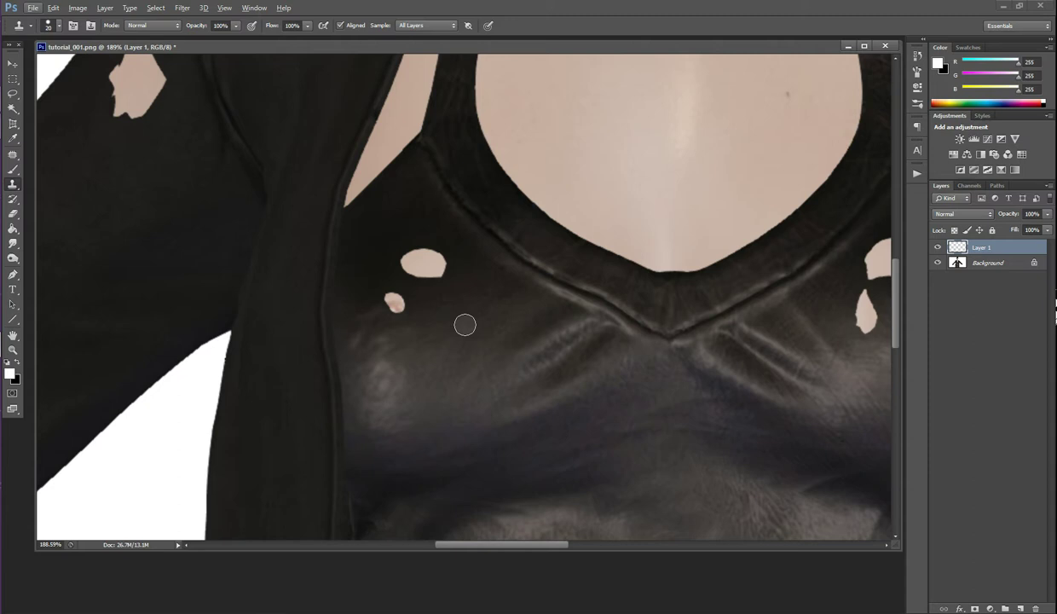
{"action": "left_click", "coordinate": [12, 158]}
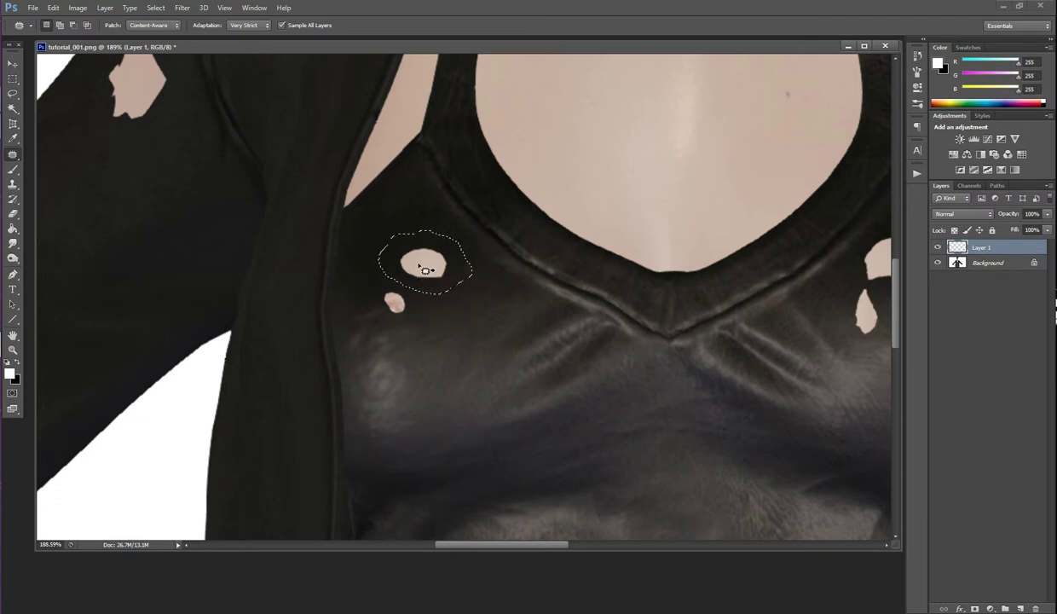
{"action": "mouse_move", "coordinate": [425, 267]}
{"action": "left_mouse_down"}
{"action": "mouse_move", "coordinate": [408, 238]}
{"action": "mouse_move", "coordinate": [420, 261]}
{"action": "left_mouse_up"}
{"action": "left_click_drag", "start_coordinate": [423, 258], "coordinate": [407, 205]}
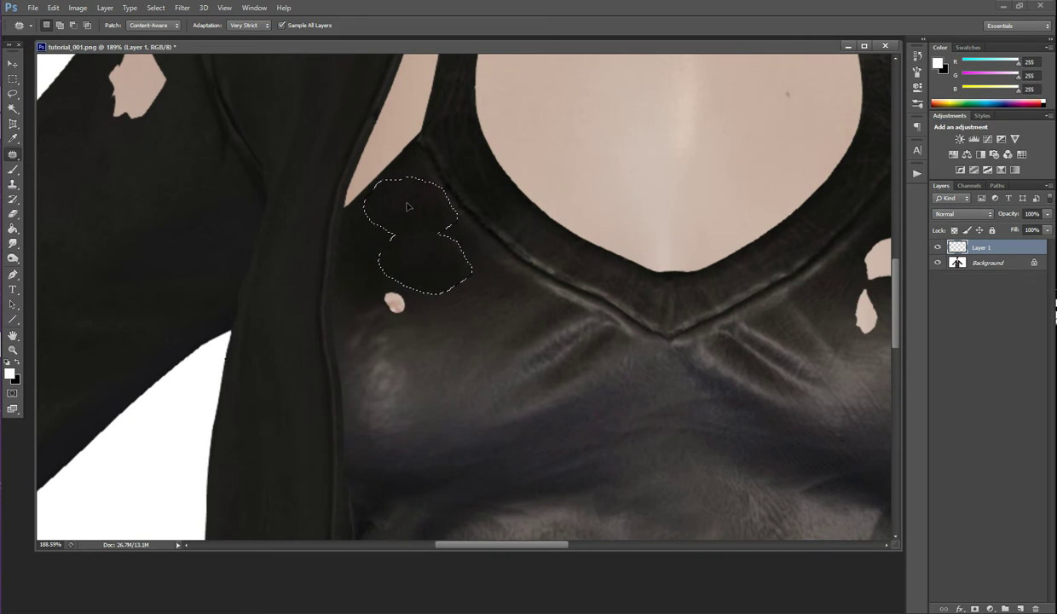
{"action": "left_click_drag", "start_coordinate": [407, 205], "coordinate": [422, 261]}
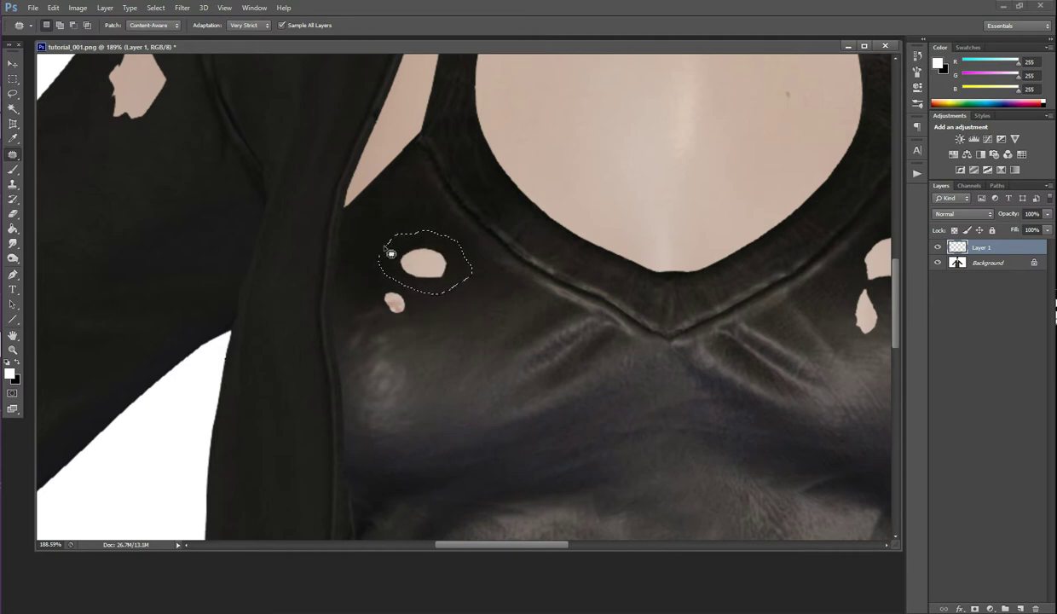
{"action": "left_click_drag", "start_coordinate": [418, 265], "coordinate": [397, 214]}
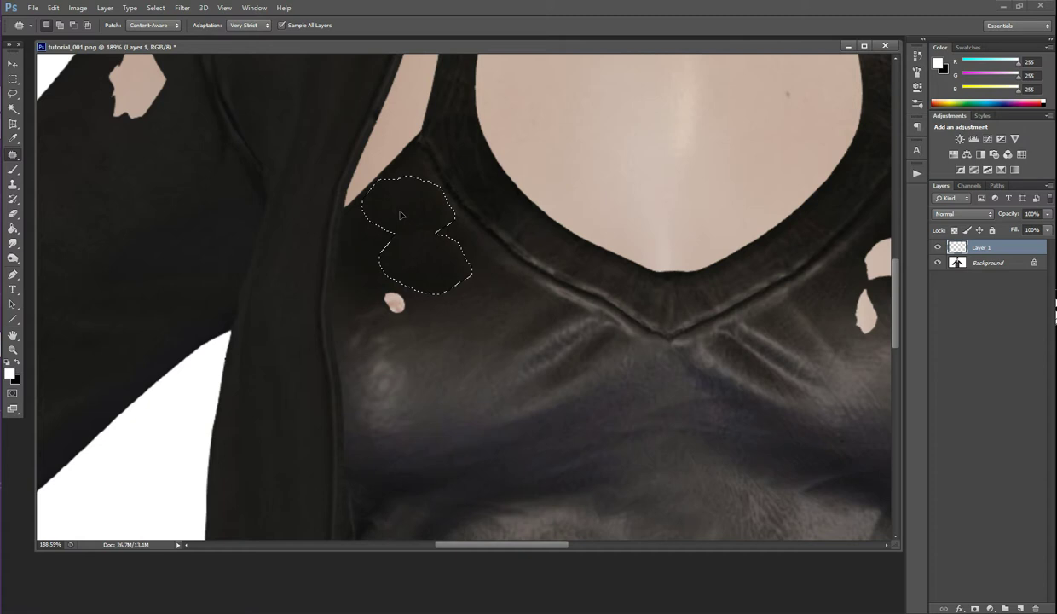
Undo the bust patch, deselect the area and revert the history to the Free Transform state
{"action": "key", "text": "ctrl+z"}
{"action": "right_click", "coordinate": [378, 198]}
{"action": "left_click", "coordinate": [404, 205]}
{"action": "left_click", "coordinate": [916, 56]}
{"action": "left_click", "coordinate": [748, 128]}
{"action": "left_click", "coordinate": [918, 56]}
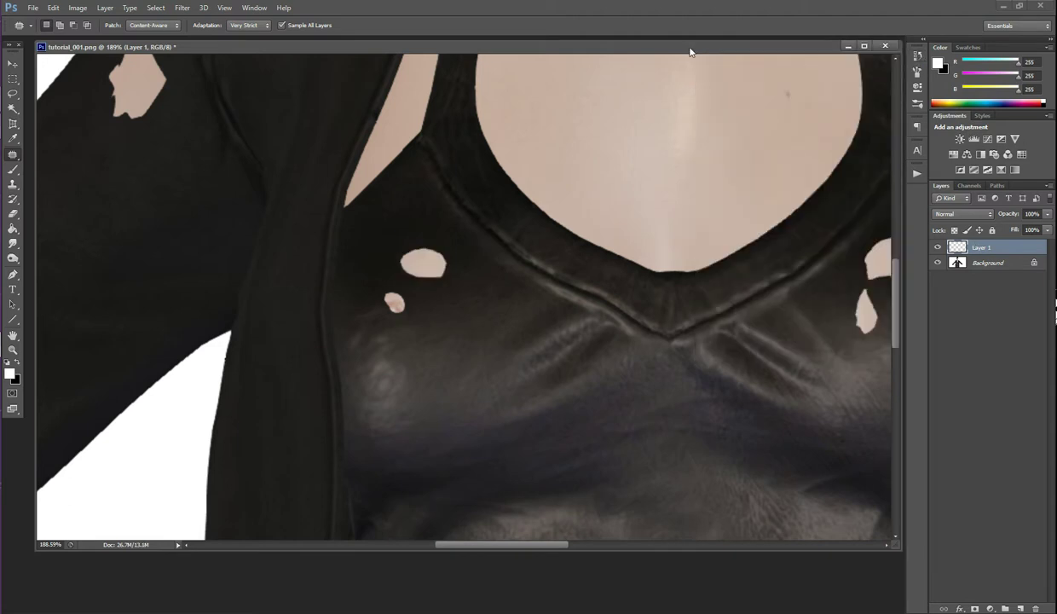
Try to cover the larger image-left bust hole with the Clone Stamp at 40 px, and revert the history to Free Transform
{"action": "left_click", "coordinate": [14, 186]}
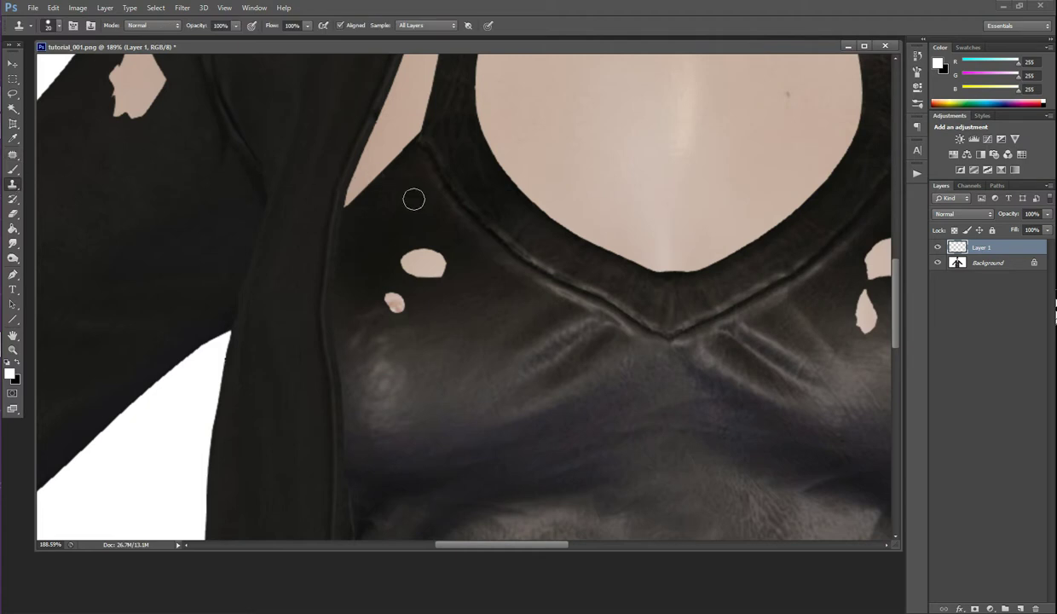
{"action": "key", "text": "bracketright"}
{"action": "key", "text": "bracketright"}
{"action": "left_click", "coordinate": [394, 213], "text": "alt"}
{"action": "mouse_move", "coordinate": [413, 255]}
{"action": "left_mouse_down"}
{"action": "mouse_move", "coordinate": [444, 274]}
{"action": "mouse_move", "coordinate": [406, 258]}
{"action": "left_mouse_up"}
{"action": "left_click_drag", "start_coordinate": [477, 345], "coordinate": [429, 309]}
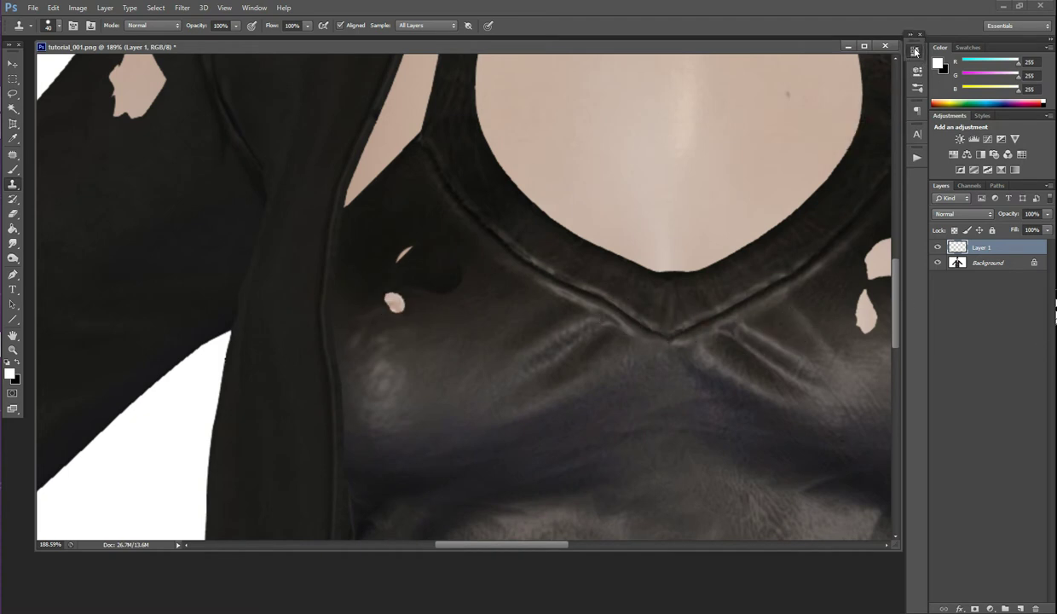
{"action": "left_click", "coordinate": [915, 52]}
{"action": "left_click", "coordinate": [743, 125]}
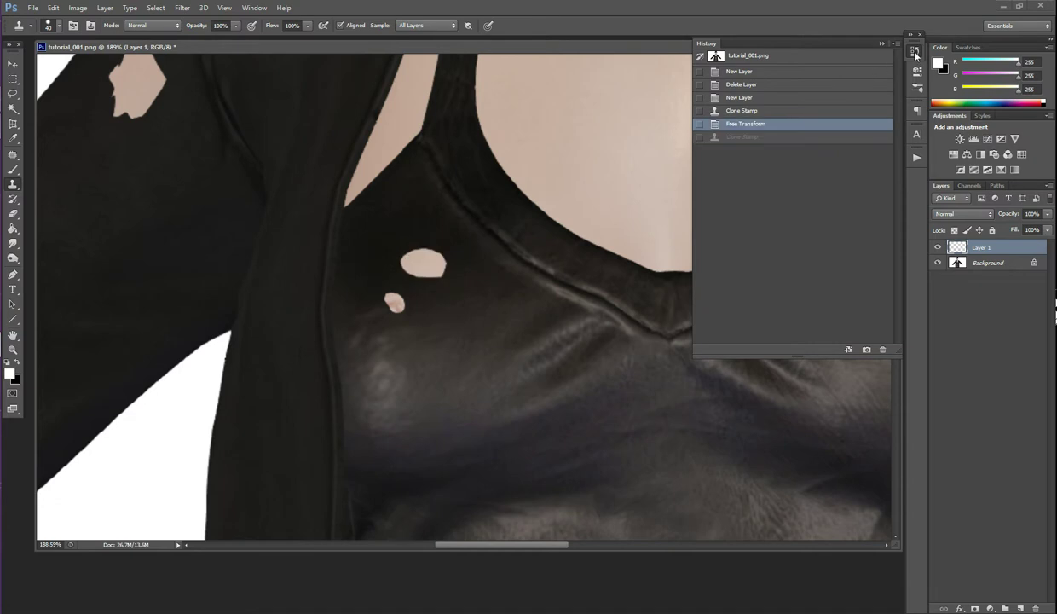
{"action": "left_click", "coordinate": [916, 53]}
Patch the larger hole on the image-left bust using the clean dark fabric just above it, and deselect
{"action": "left_click", "coordinate": [12, 154]}
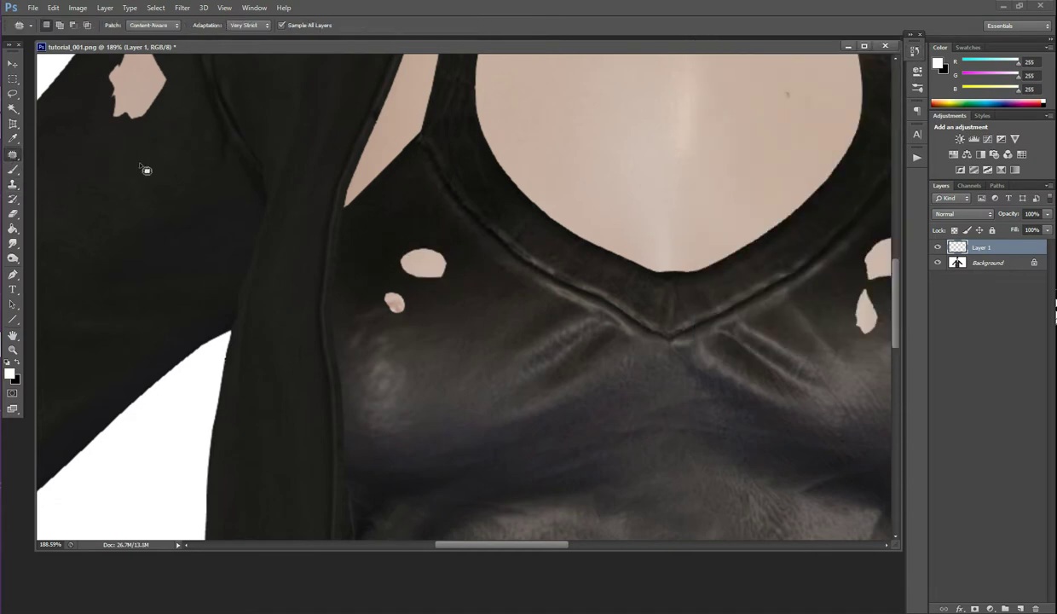
{"action": "mouse_move", "coordinate": [403, 233]}
{"action": "left_mouse_down"}
{"action": "mouse_move", "coordinate": [386, 254]}
{"action": "mouse_move", "coordinate": [403, 288]}
{"action": "mouse_move", "coordinate": [442, 290]}
{"action": "mouse_move", "coordinate": [465, 258]}
{"action": "mouse_move", "coordinate": [426, 234]}
{"action": "mouse_move", "coordinate": [408, 240]}
{"action": "mouse_move", "coordinate": [409, 202]}
{"action": "mouse_move", "coordinate": [398, 204]}
{"action": "mouse_move", "coordinate": [405, 211]}
{"action": "left_mouse_up"}
{"action": "right_click", "coordinate": [507, 312]}
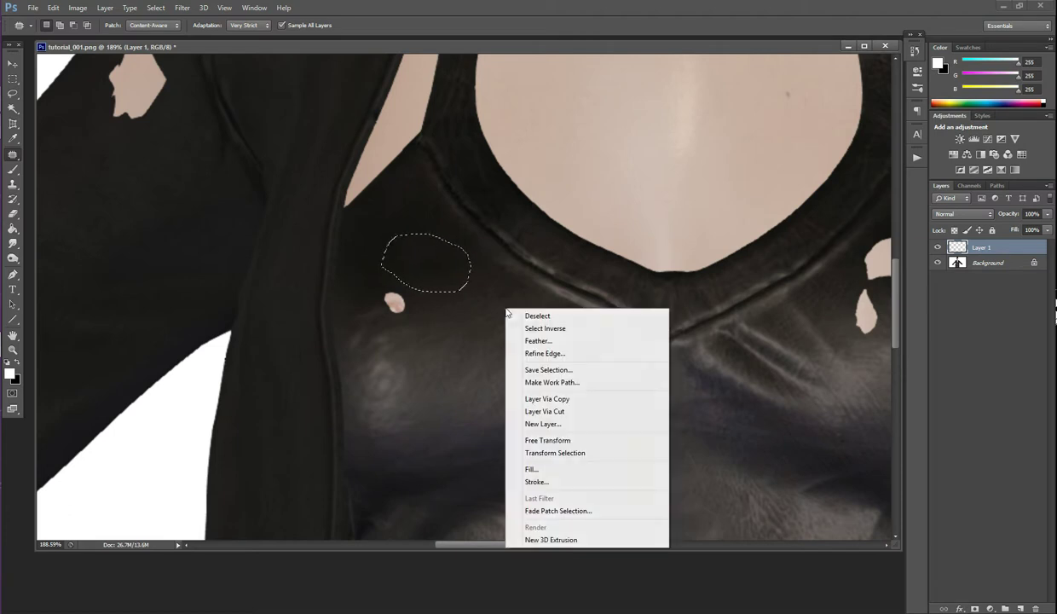
{"action": "left_click", "coordinate": [521, 316]}
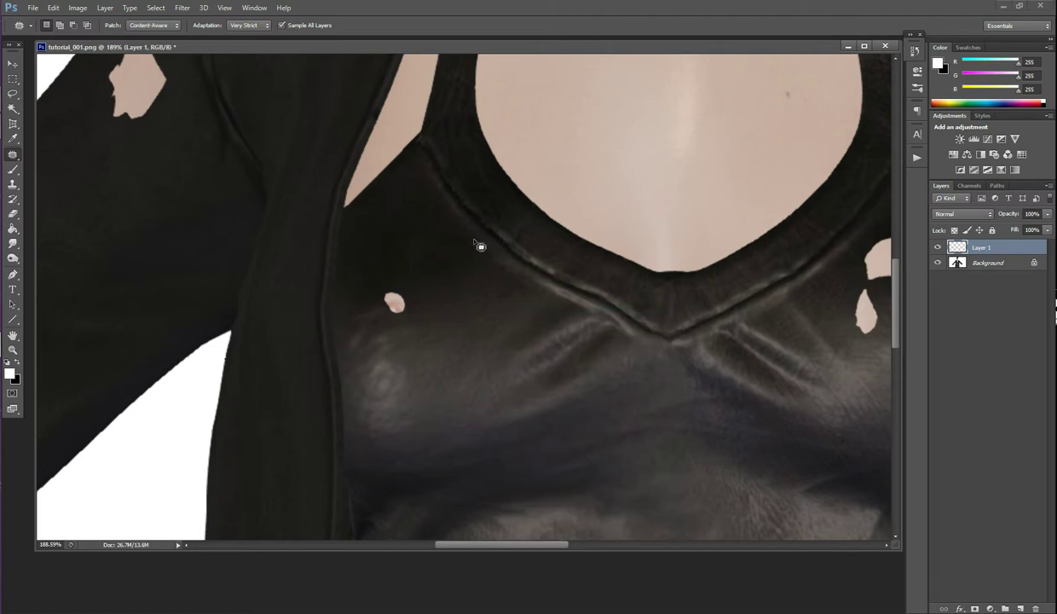
Patch the small remaining hole on the image-left bust with the neighbouring fabric, and deselect
{"action": "mouse_move", "coordinate": [390, 278]}
{"action": "left_mouse_down"}
{"action": "mouse_move", "coordinate": [364, 285]}
{"action": "mouse_move", "coordinate": [361, 302]}
{"action": "mouse_move", "coordinate": [399, 333]}
{"action": "mouse_move", "coordinate": [428, 310]}
{"action": "mouse_move", "coordinate": [424, 288]}
{"action": "mouse_move", "coordinate": [377, 278]}
{"action": "mouse_move", "coordinate": [410, 311]}
{"action": "mouse_move", "coordinate": [408, 303]}
{"action": "mouse_move", "coordinate": [480, 300]}
{"action": "left_mouse_up"}
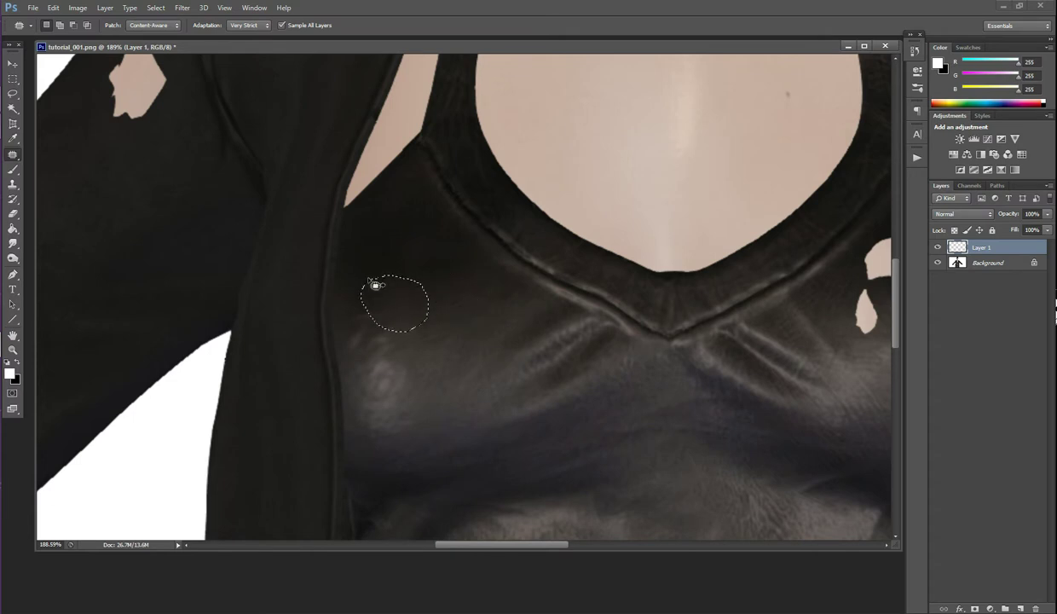
{"action": "right_click", "coordinate": [450, 259]}
{"action": "left_click", "coordinate": [465, 266]}
Patch the teardrop-shaped hole on the image-right bust with matching fabric from the opposite bust, undoing a patch from the area below
{"action": "left_click_drag", "start_coordinate": [543, 544], "coordinate": [596, 542]}
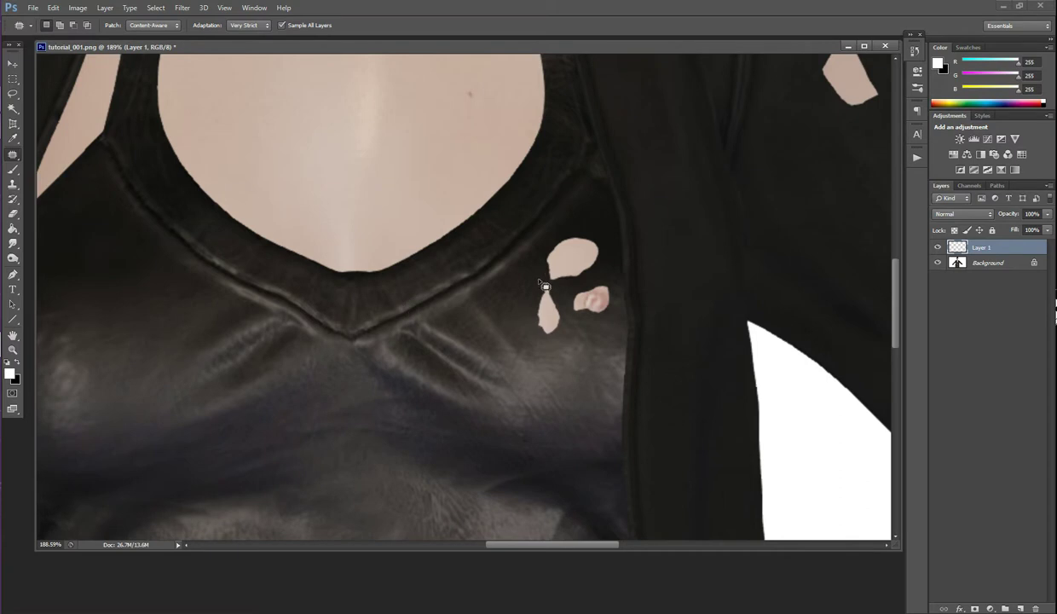
{"action": "left_click_drag", "start_coordinate": [532, 283], "coordinate": [519, 312]}
{"action": "left_click_drag", "start_coordinate": [564, 304], "coordinate": [540, 281]}
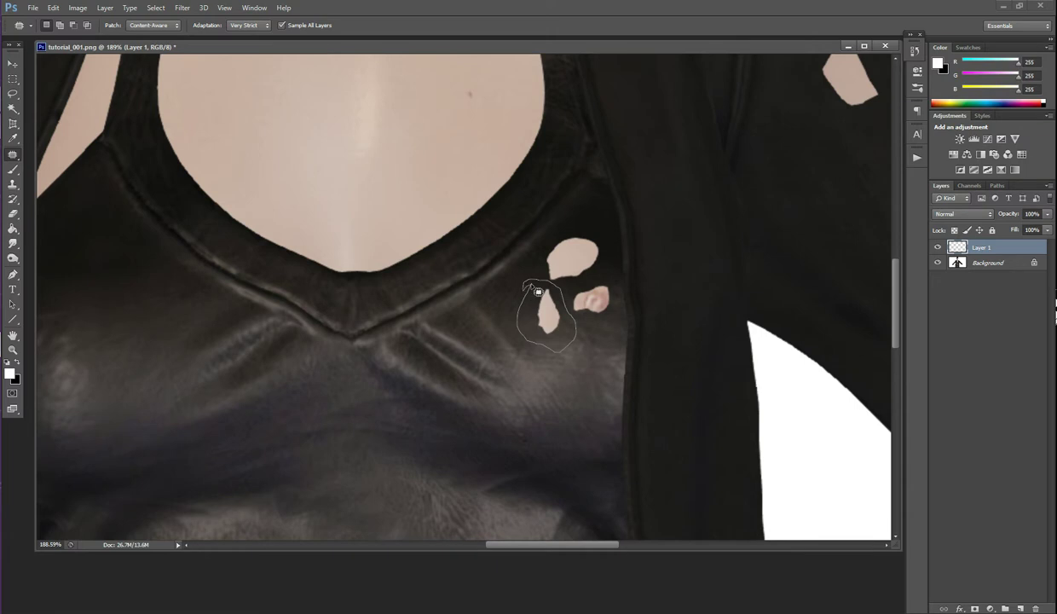
{"action": "left_click_drag", "start_coordinate": [544, 324], "coordinate": [581, 387]}
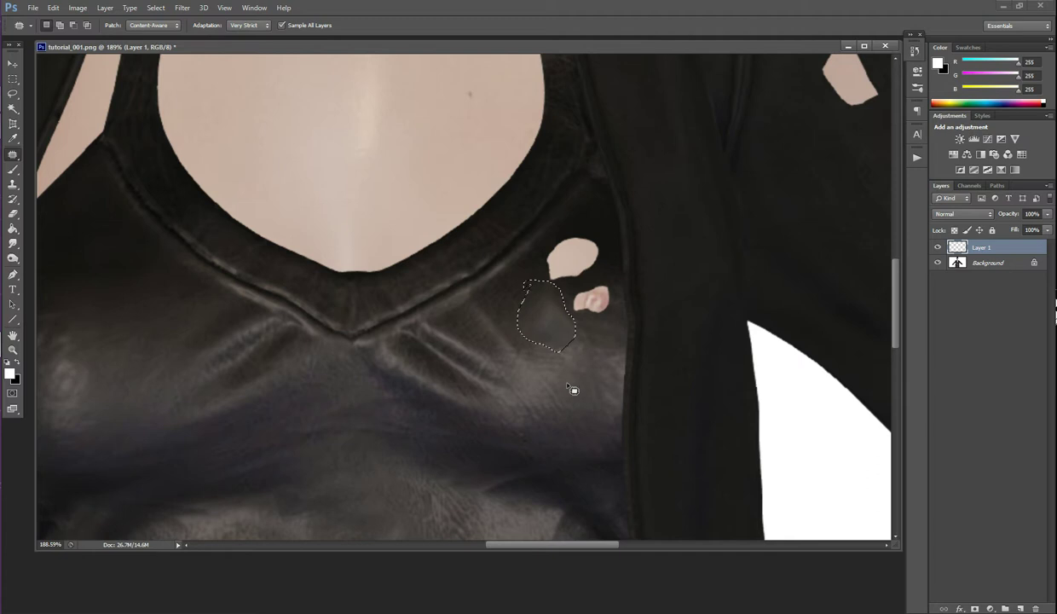
{"action": "key", "text": "ctrl+z"}
{"action": "left_click_drag", "start_coordinate": [548, 307], "coordinate": [99, 316]}
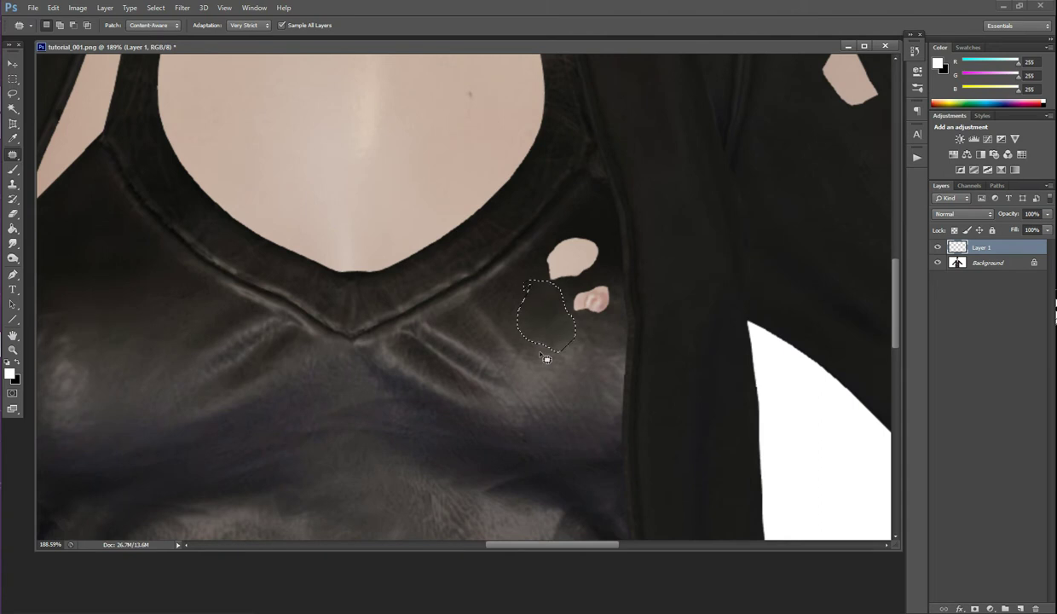
{"action": "right_click", "coordinate": [582, 361]}
{"action": "left_click", "coordinate": [596, 361]}
Patch the large oval hole on the image-right bust with dark fabric from the opposite side, and deselect
{"action": "left_click_drag", "start_coordinate": [530, 272], "coordinate": [550, 295]}
{"action": "mouse_move", "coordinate": [616, 276]}
{"action": "left_mouse_down"}
{"action": "mouse_move", "coordinate": [608, 222]}
{"action": "mouse_move", "coordinate": [581, 217]}
{"action": "mouse_move", "coordinate": [546, 226]}
{"action": "mouse_move", "coordinate": [530, 271]}
{"action": "left_mouse_up"}
{"action": "left_click_drag", "start_coordinate": [576, 243], "coordinate": [100, 237]}
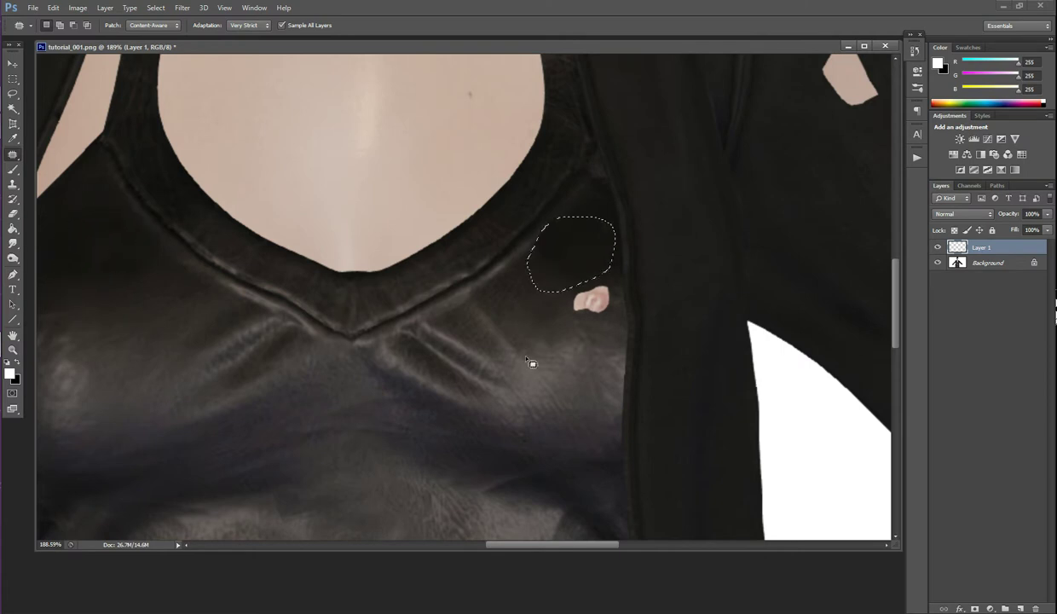
{"action": "right_click", "coordinate": [523, 317]}
{"action": "left_click", "coordinate": [550, 321]}
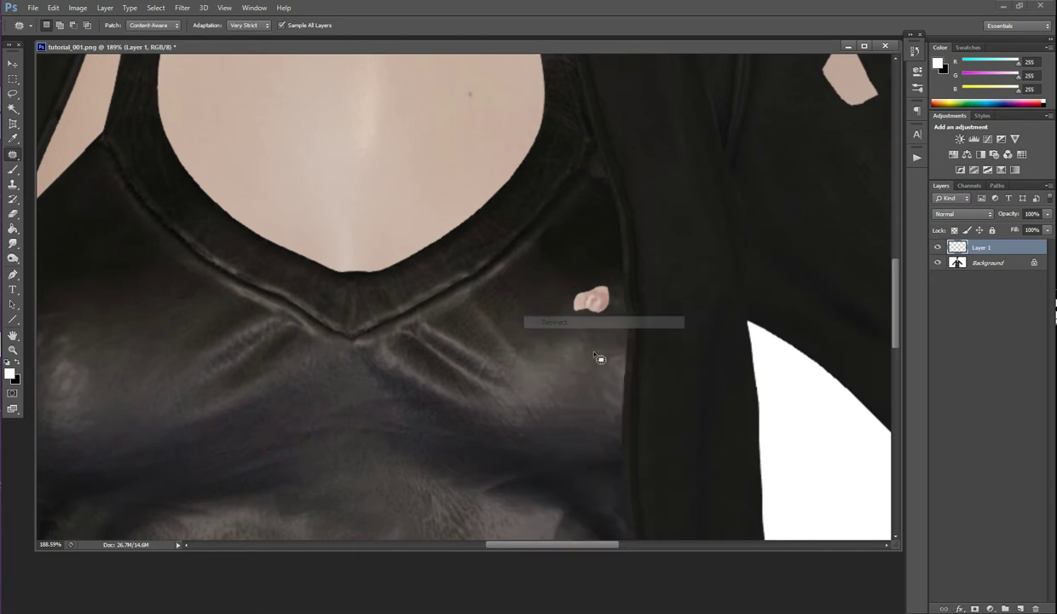
Patch the last small hole beside the cardigan edge on the image-right bust with fabric from the opposite side, and deselect
{"action": "left_click_drag", "start_coordinate": [596, 273], "coordinate": [554, 301]}
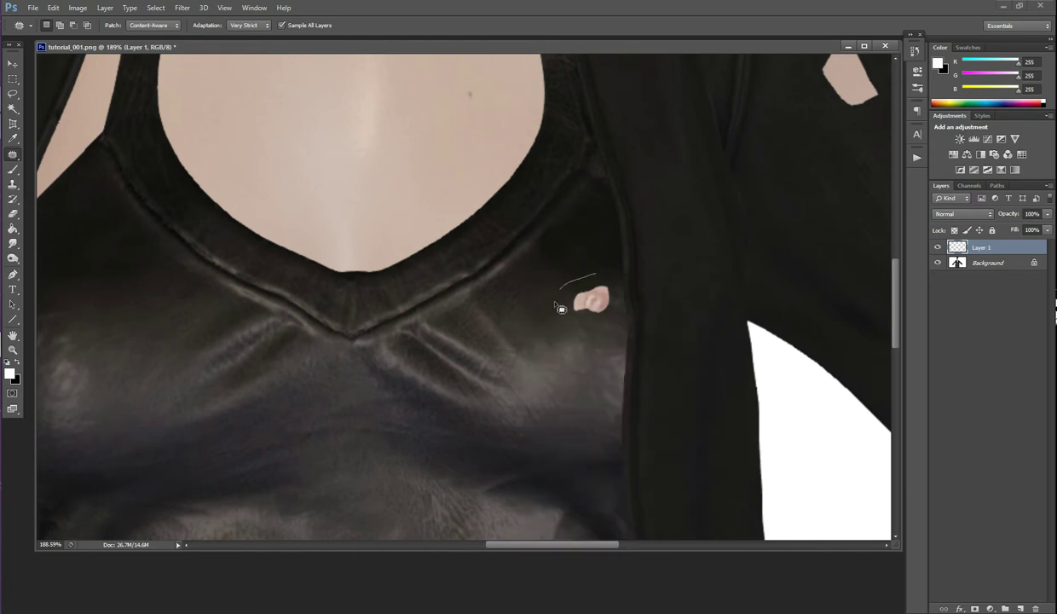
{"action": "mouse_move", "coordinate": [618, 277]}
{"action": "left_mouse_down"}
{"action": "mouse_move", "coordinate": [512, 305]}
{"action": "mouse_move", "coordinate": [101, 298]}
{"action": "left_mouse_up"}
{"action": "right_click", "coordinate": [463, 321]}
{"action": "left_click", "coordinate": [484, 324]}
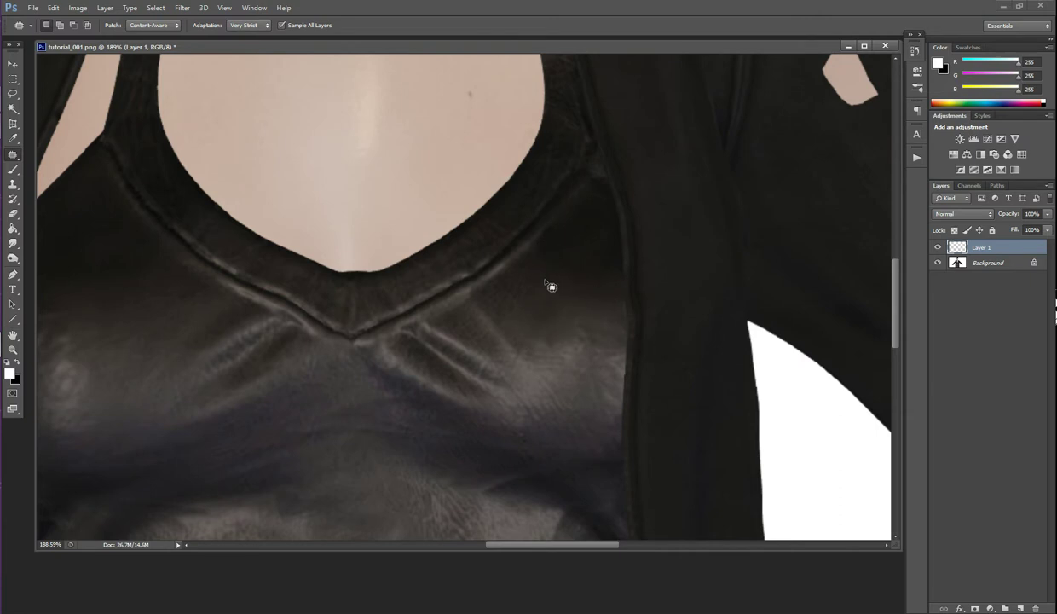
Compare the bust repairs before and after by toggling Layer 1's visibility, and review the whole outfit
{"action": "left_click", "coordinate": [944, 247]}
{"action": "left_click", "coordinate": [943, 248]}
{"action": "left_click", "coordinate": [943, 247]}
{"action": "left_click", "coordinate": [943, 247]}
{"action": "scroll", "coordinate": [783, 301], "scroll_direction": "down", "scroll_amount": 5}
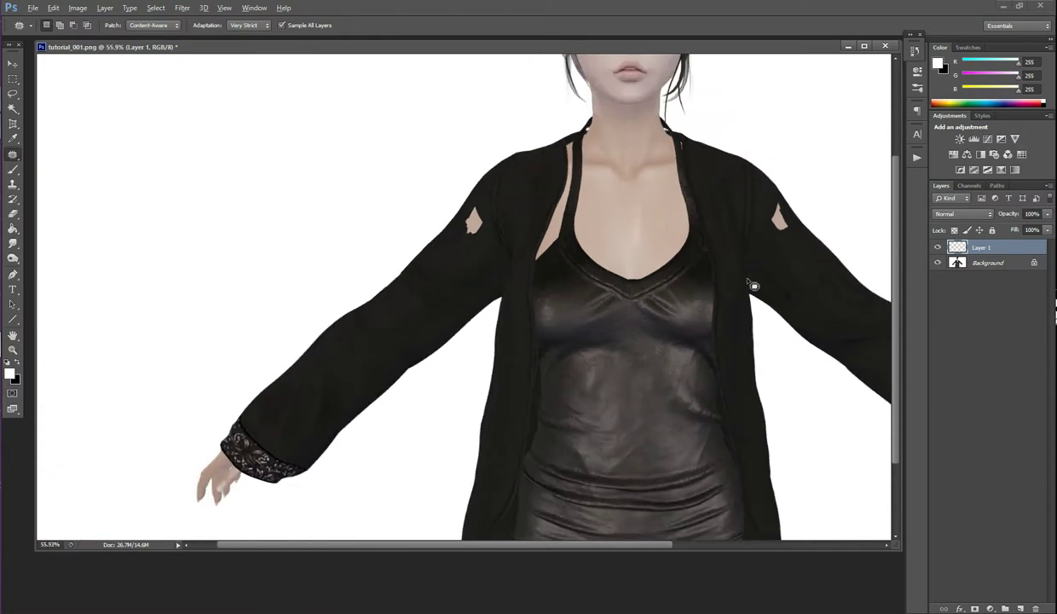
{"action": "scroll", "coordinate": [754, 286], "scroll_direction": "down", "scroll_amount": 2}
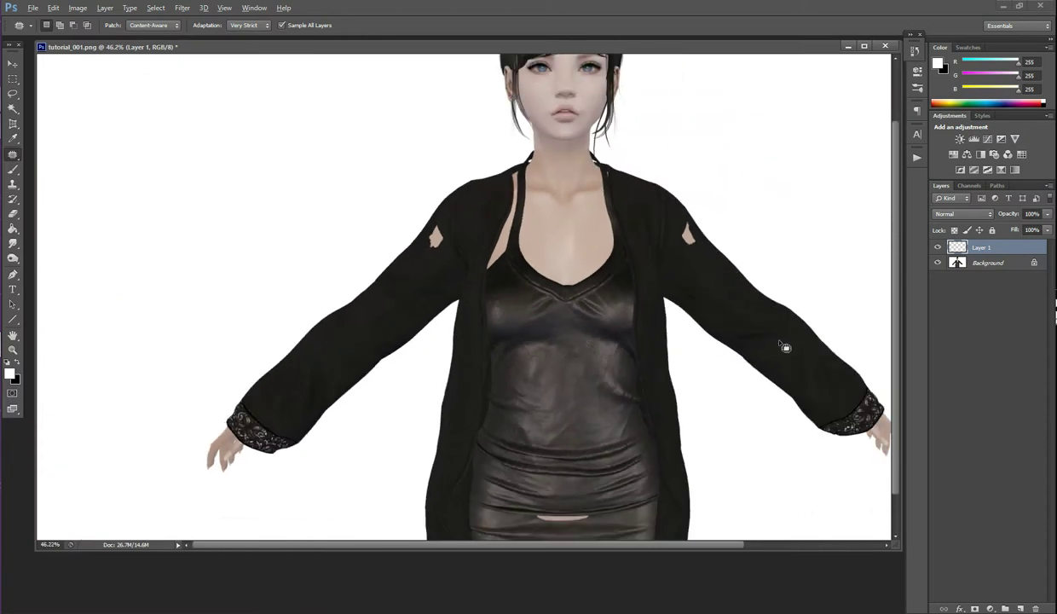
Patch the hole on the image-right upper sleeve with clean sleeve fabric from below it, and deselect
{"action": "scroll", "coordinate": [765, 230], "scroll_direction": "up", "scroll_amount": 5}
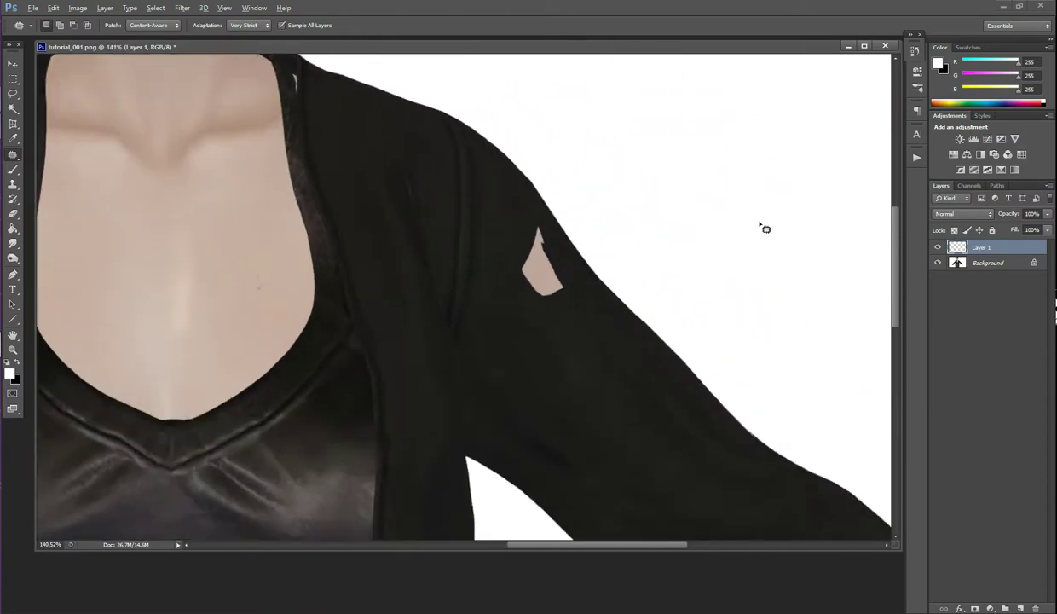
{"action": "scroll", "coordinate": [760, 227], "scroll_direction": "up", "scroll_amount": 1}
{"action": "mouse_move", "coordinate": [409, 227]}
{"action": "left_mouse_down"}
{"action": "mouse_move", "coordinate": [381, 291]}
{"action": "mouse_move", "coordinate": [431, 360]}
{"action": "mouse_move", "coordinate": [515, 346]}
{"action": "left_mouse_up"}
{"action": "mouse_move", "coordinate": [508, 303]}
{"action": "left_mouse_down"}
{"action": "mouse_move", "coordinate": [440, 208]}
{"action": "mouse_move", "coordinate": [409, 227]}
{"action": "left_mouse_up"}
{"action": "left_click_drag", "start_coordinate": [443, 293], "coordinate": [443, 451]}
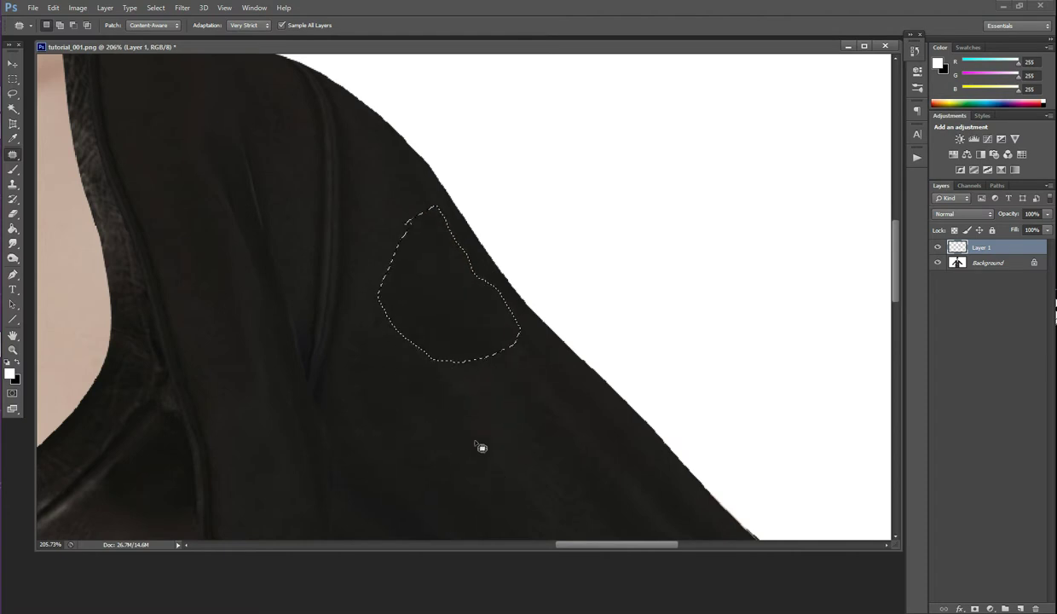
{"action": "right_click", "coordinate": [531, 431]}
{"action": "left_click", "coordinate": [537, 176]}
Patch the hole on the image-left upper sleeve with clean sleeve fabric from below it, and deselect
{"action": "scroll", "coordinate": [628, 377], "scroll_direction": "down", "scroll_amount": 3}
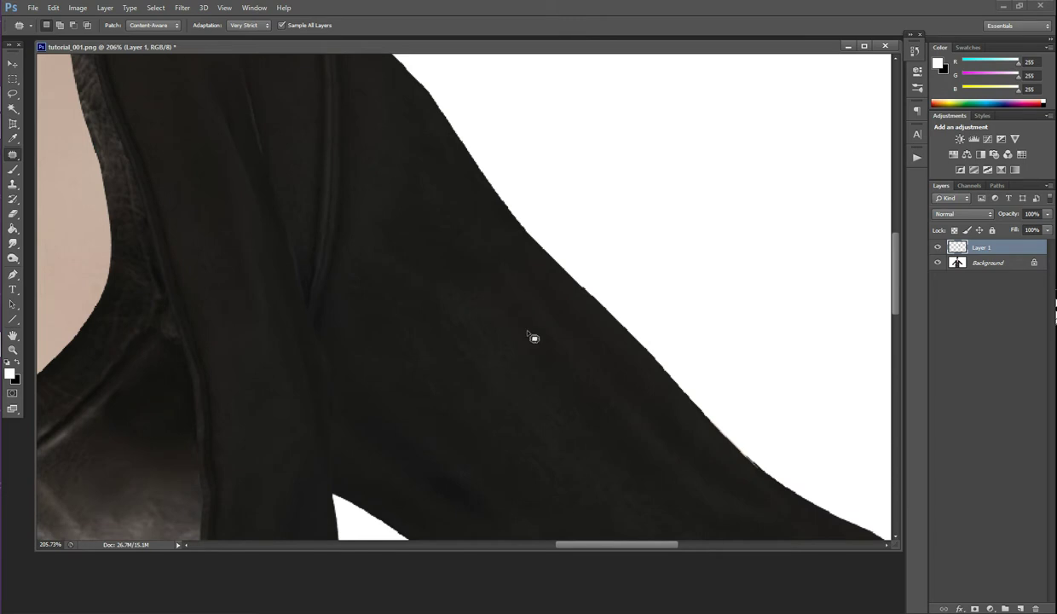
{"action": "scroll", "coordinate": [354, 271], "scroll_direction": "down", "scroll_amount": 3}
{"action": "scroll", "coordinate": [354, 270], "scroll_direction": "down", "scroll_amount": 2}
{"action": "left_click_drag", "start_coordinate": [521, 549], "coordinate": [320, 550]}
{"action": "scroll", "coordinate": [424, 256], "scroll_direction": "up", "scroll_amount": 3}
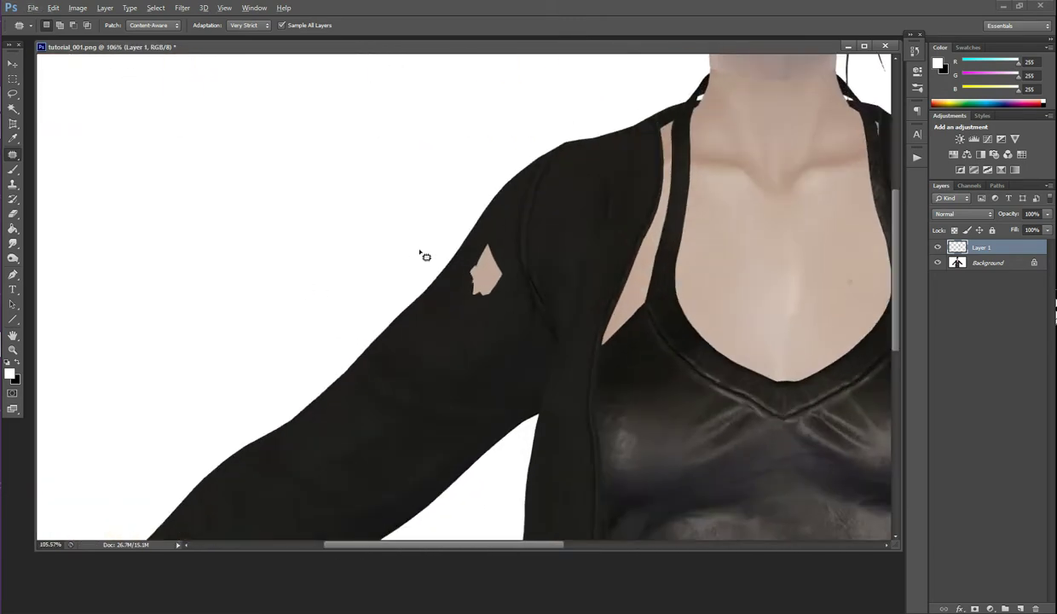
{"action": "scroll", "coordinate": [424, 256], "scroll_direction": "up", "scroll_amount": 3}
{"action": "scroll", "coordinate": [605, 282], "scroll_direction": "up", "scroll_amount": 2}
{"action": "mouse_move", "coordinate": [480, 198]}
{"action": "left_mouse_down"}
{"action": "mouse_move", "coordinate": [443, 236]}
{"action": "mouse_move", "coordinate": [417, 297]}
{"action": "mouse_move", "coordinate": [424, 347]}
{"action": "mouse_move", "coordinate": [486, 412]}
{"action": "mouse_move", "coordinate": [543, 422]}
{"action": "left_mouse_up"}
{"action": "mouse_move", "coordinate": [599, 322]}
{"action": "left_mouse_down"}
{"action": "mouse_move", "coordinate": [541, 205]}
{"action": "mouse_move", "coordinate": [474, 212]}
{"action": "mouse_move", "coordinate": [480, 201]}
{"action": "left_mouse_up"}
{"action": "left_click_drag", "start_coordinate": [505, 308], "coordinate": [510, 478]}
{"action": "right_click", "coordinate": [488, 334]}
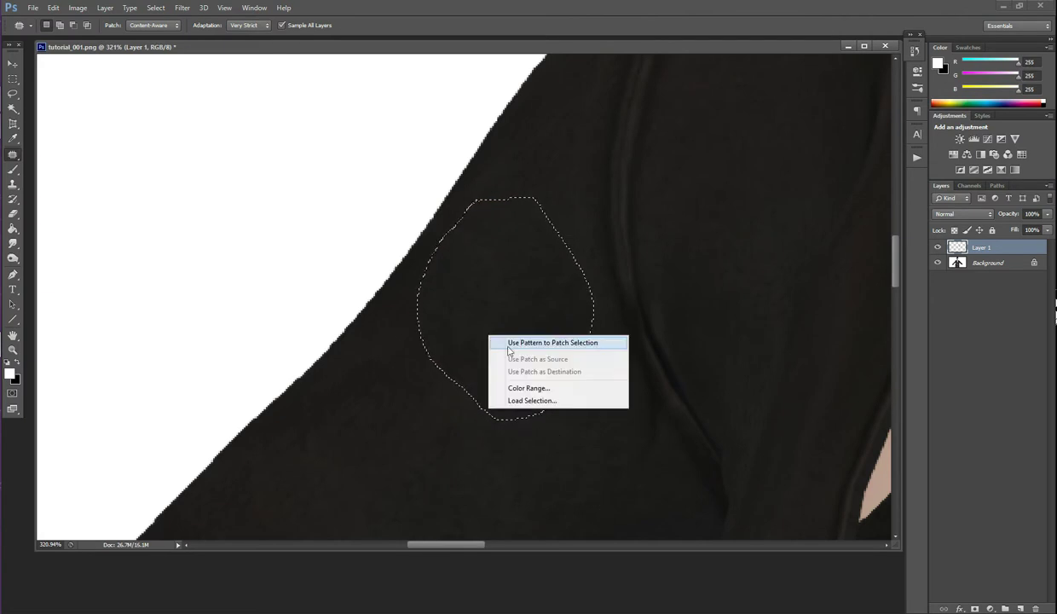
{"action": "right_click", "coordinate": [362, 429]}
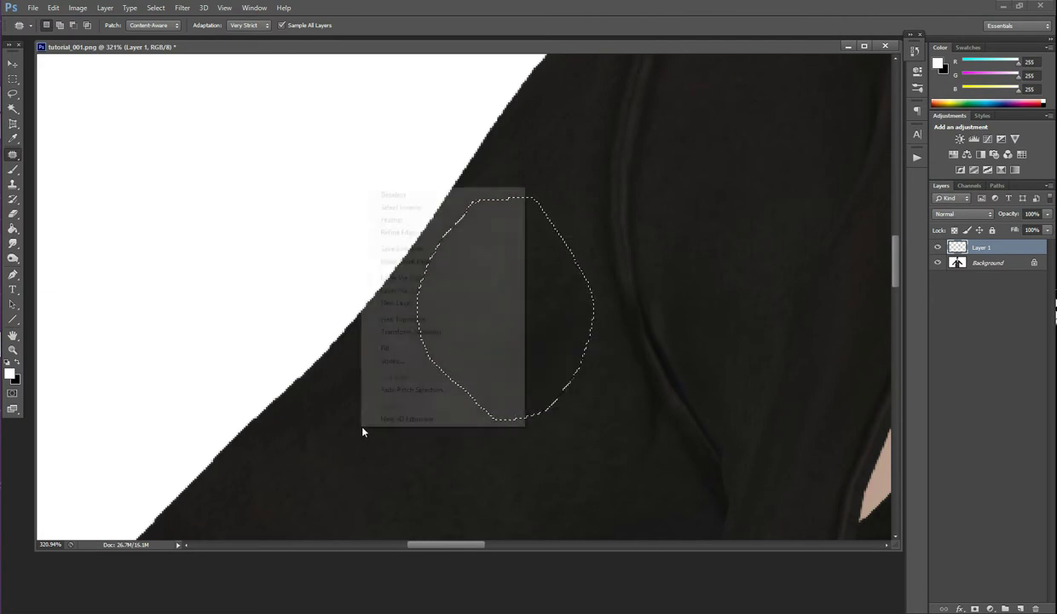
{"action": "left_click", "coordinate": [392, 195]}
Compare the whole outfit with and without the sleeve and bust repairs by toggling Layer 1's visibility
{"action": "scroll", "coordinate": [692, 368], "scroll_direction": "down", "scroll_amount": 10}
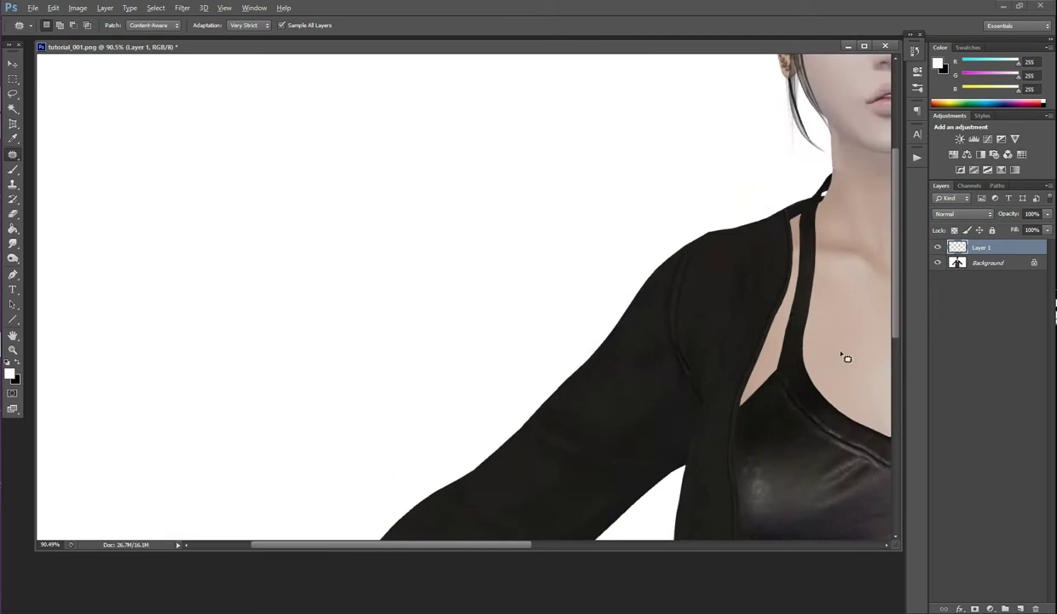
{"action": "scroll", "coordinate": [840, 363], "scroll_direction": "down", "scroll_amount": 1}
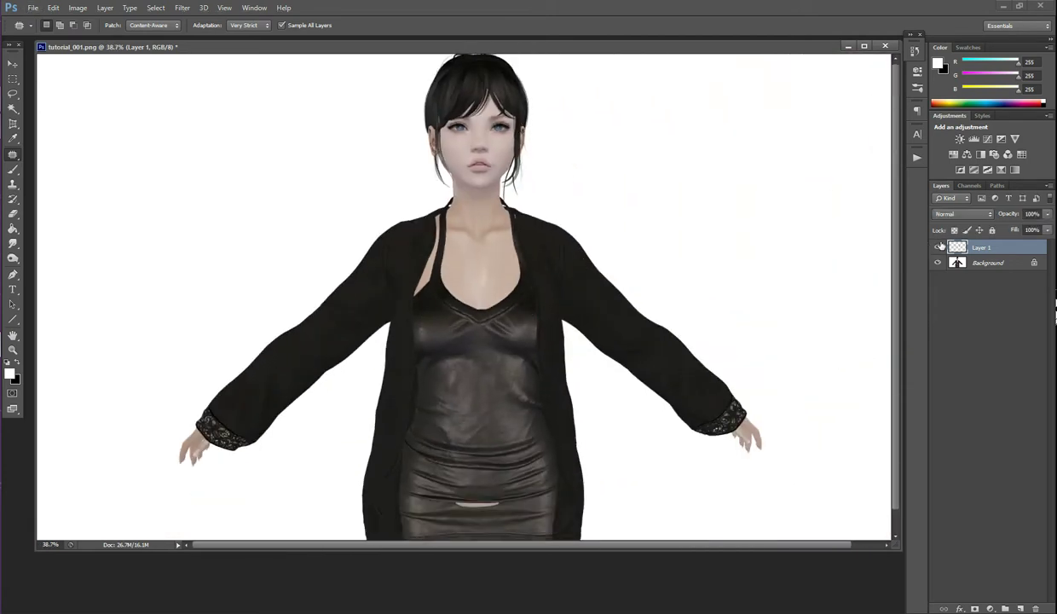
{"action": "left_click", "coordinate": [939, 246]}
{"action": "left_click", "coordinate": [939, 246]}
Examine the horizontal skin-coloured gap under the gathered folds at the hips of the dress
{"action": "scroll", "coordinate": [500, 481], "scroll_direction": "up", "scroll_amount": 4}
{"action": "scroll", "coordinate": [531, 445], "scroll_direction": "down", "scroll_amount": 2}
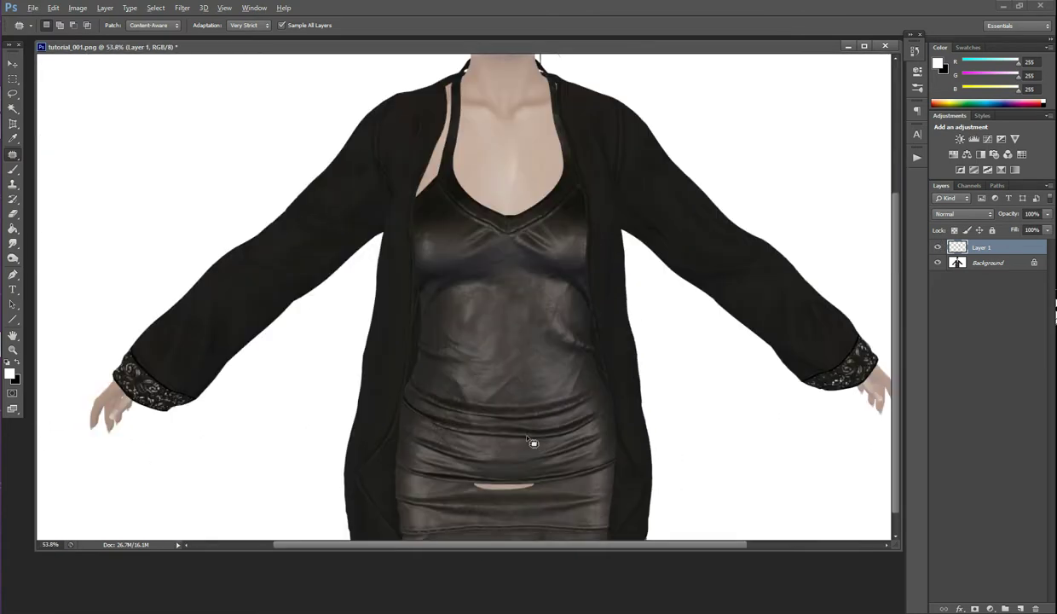
{"action": "scroll", "coordinate": [531, 442], "scroll_direction": "up", "scroll_amount": 3}
{"action": "scroll", "coordinate": [870, 384], "scroll_direction": "down", "scroll_amount": 2}
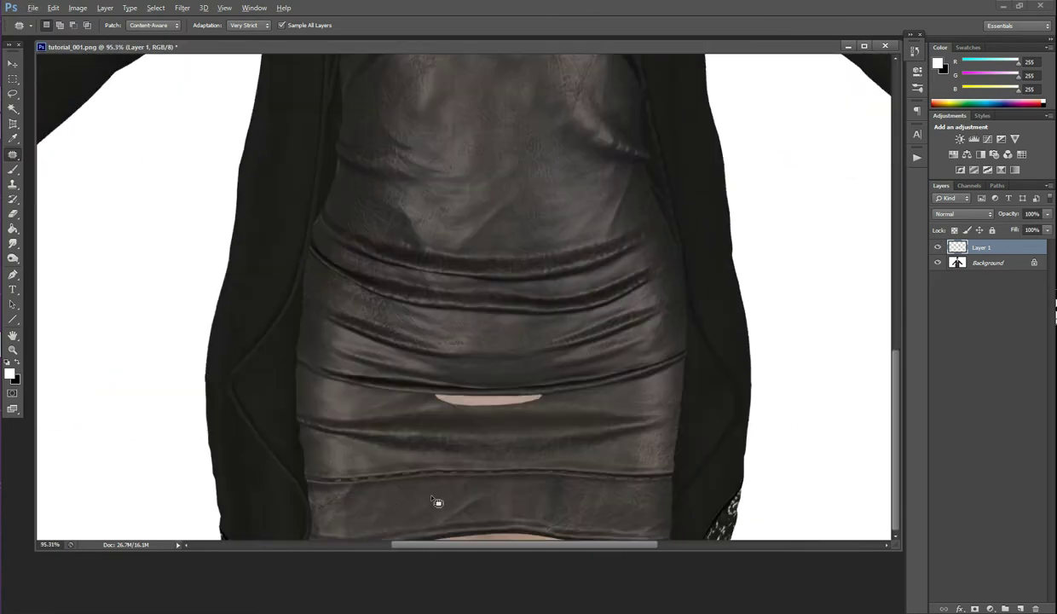
{"action": "scroll", "coordinate": [437, 503], "scroll_direction": "up", "scroll_amount": 2}
{"action": "scroll", "coordinate": [364, 387], "scroll_direction": "up", "scroll_amount": 3}
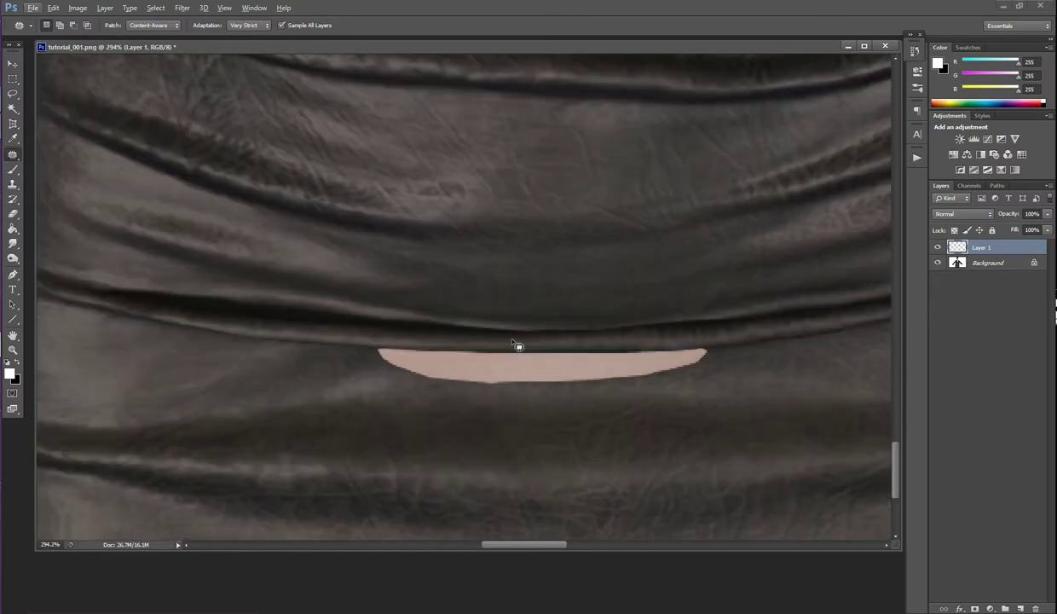
{"action": "scroll", "coordinate": [520, 347], "scroll_direction": "up", "scroll_amount": 2}
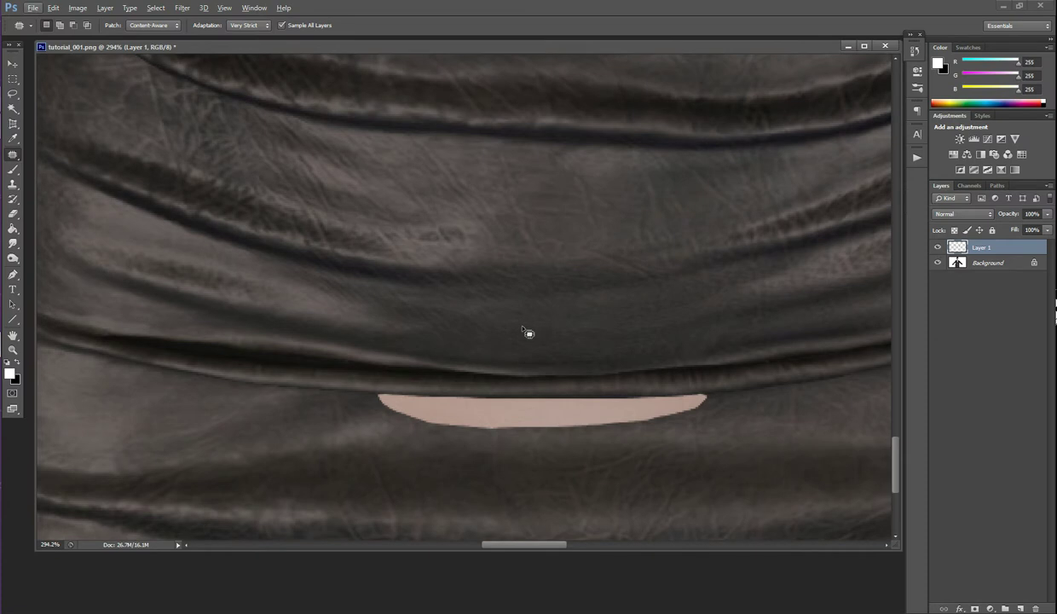
{"action": "scroll", "coordinate": [553, 422], "scroll_direction": "down", "scroll_amount": 2}
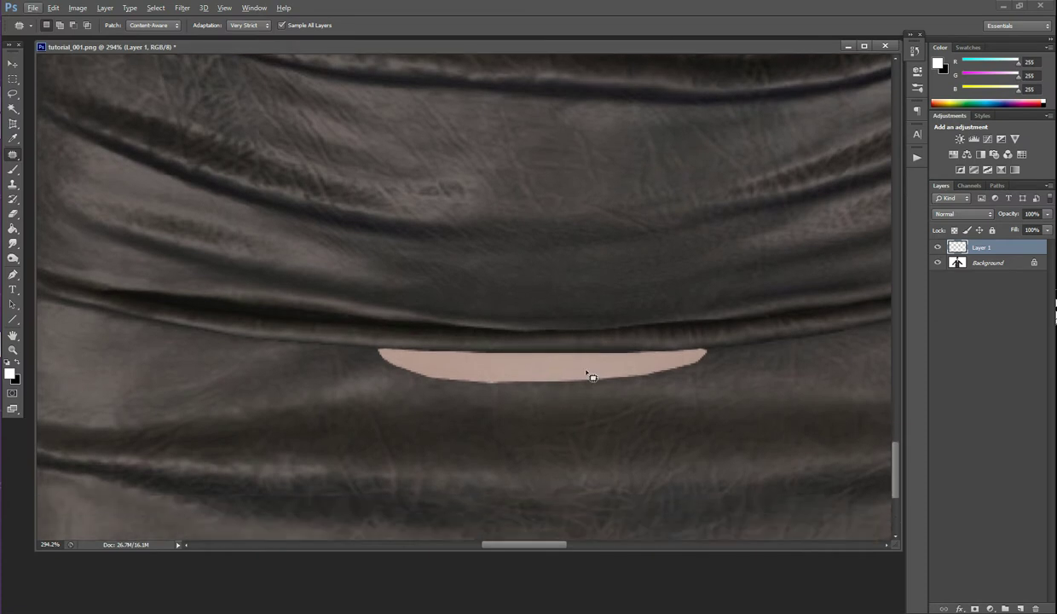
{"action": "scroll", "coordinate": [522, 387], "scroll_direction": "up", "scroll_amount": 1}
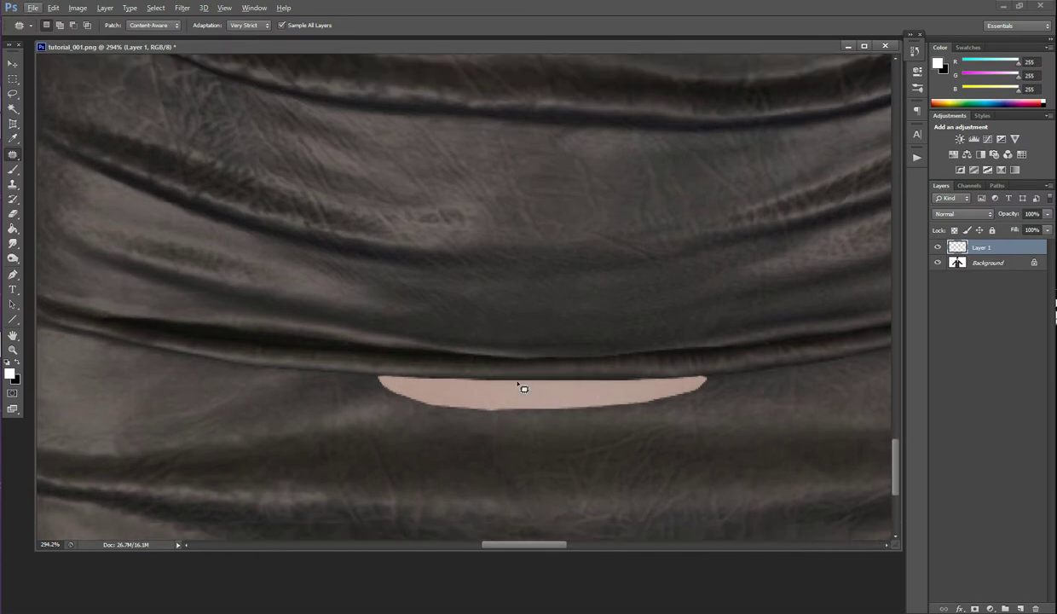
Try to patch the horizontal gap in the dress with leather from the fold above it
{"action": "left_click_drag", "start_coordinate": [383, 370], "coordinate": [504, 366]}
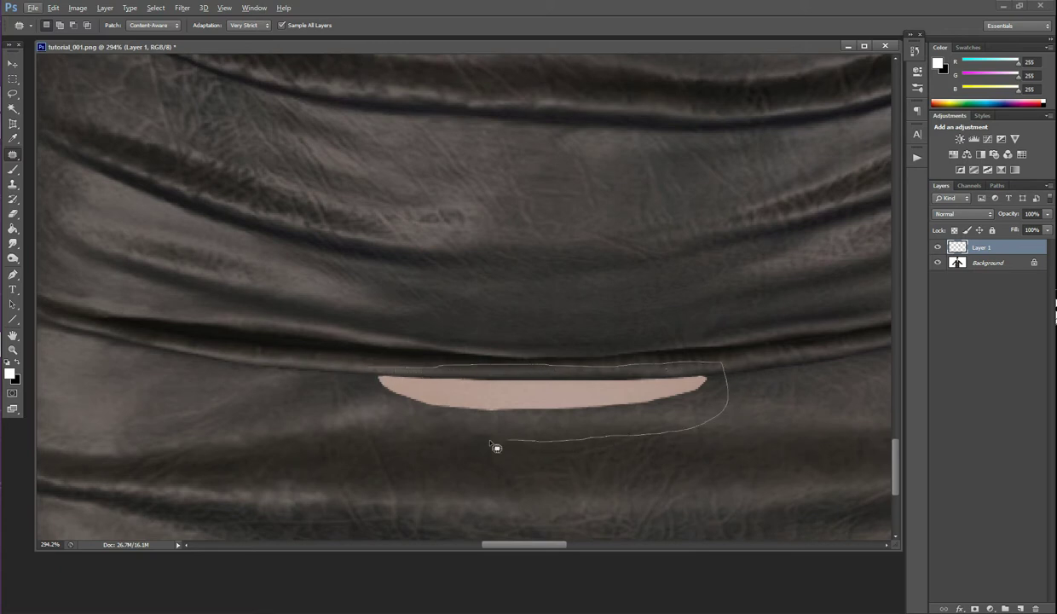
{"action": "mouse_move", "coordinate": [395, 423]}
{"action": "left_mouse_down"}
{"action": "mouse_move", "coordinate": [360, 385]}
{"action": "mouse_move", "coordinate": [363, 369]}
{"action": "mouse_move", "coordinate": [379, 376]}
{"action": "left_mouse_up"}
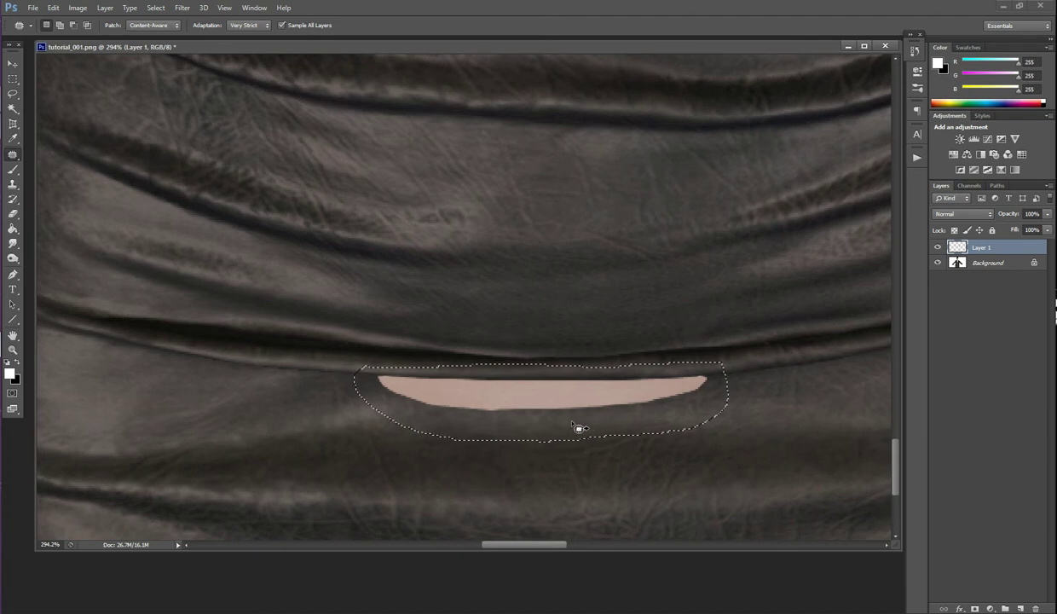
{"action": "left_click_drag", "start_coordinate": [553, 417], "coordinate": [591, 151]}
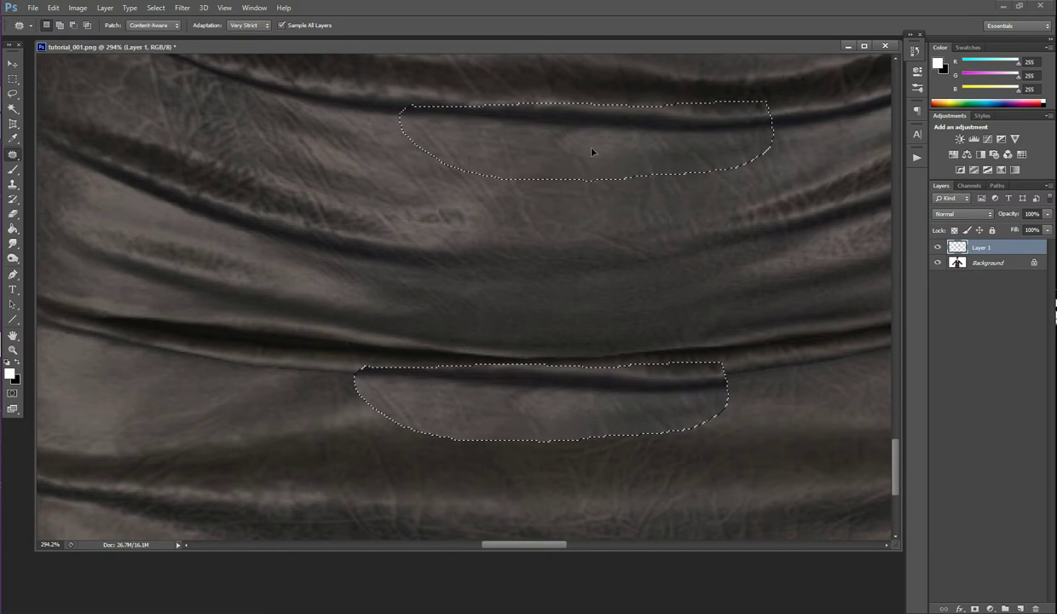
{"action": "left_click_drag", "start_coordinate": [592, 152], "coordinate": [595, 154]}
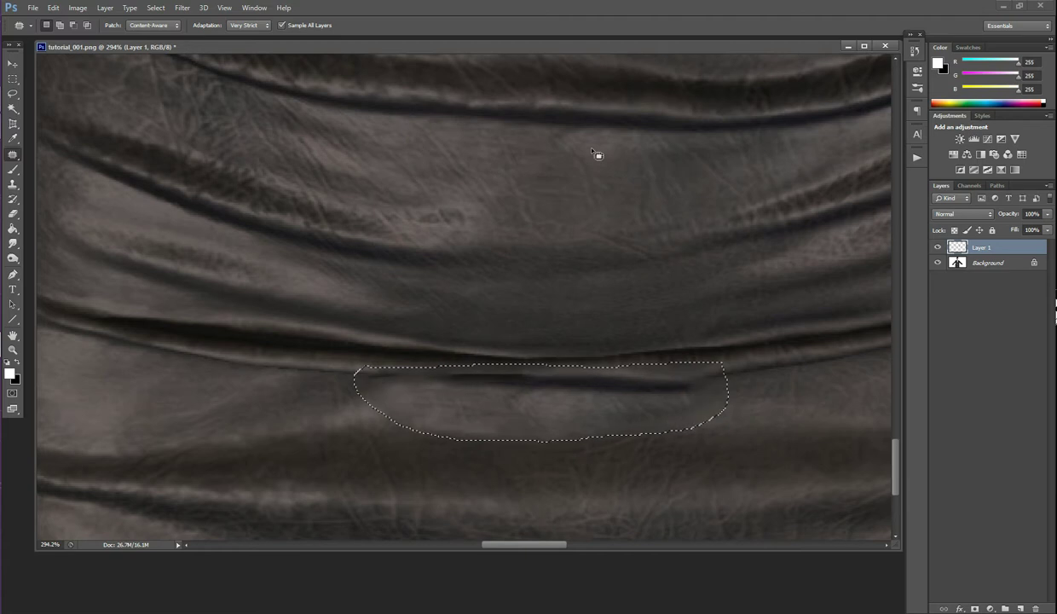
Undo the patch on the dress gap together with its selection
{"action": "right_click", "coordinate": [739, 396]}
{"action": "left_click", "coordinate": [755, 162]}
{"action": "key", "text": "ctrl+z"}
{"action": "left_click", "coordinate": [915, 51]}
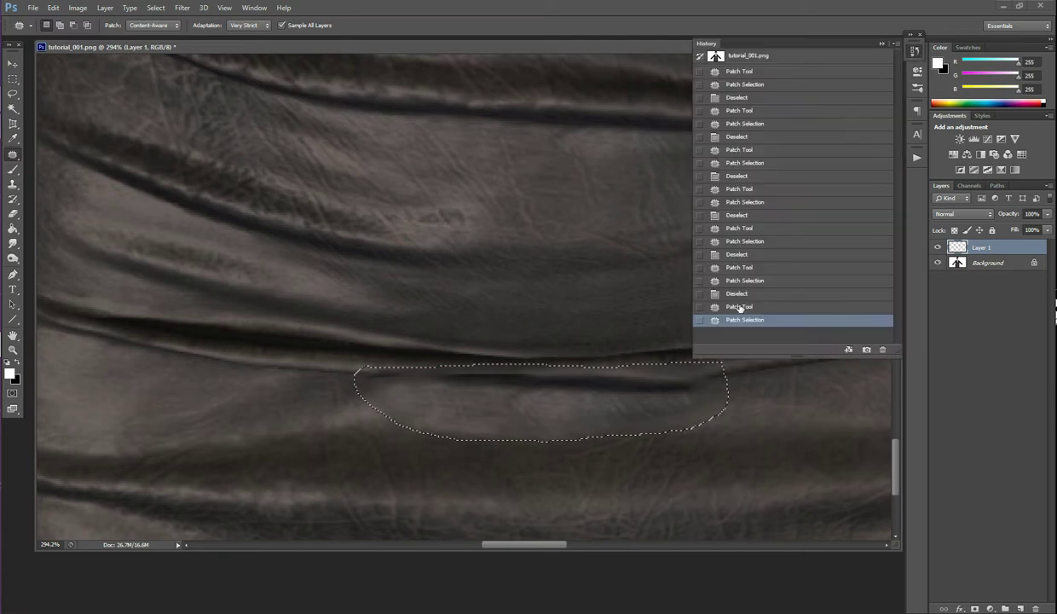
{"action": "key", "text": "ctrl+alt+z"}
{"action": "key", "text": "ctrl+alt+z"}
{"action": "left_click", "coordinate": [916, 52]}
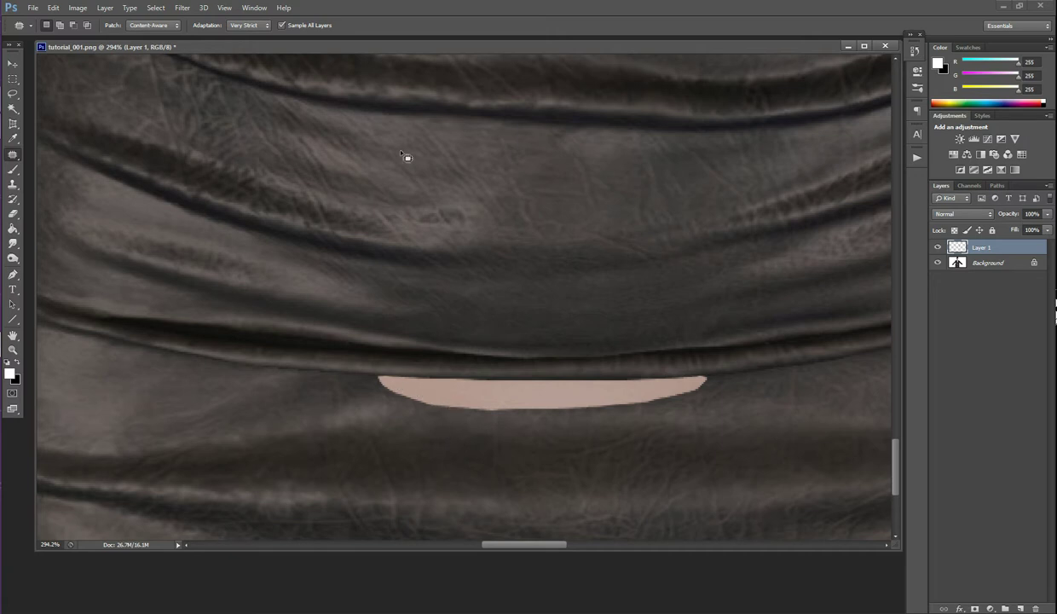
Switch to the Clone Stamp tool and adjust the hardness of its 40 px brush
{"action": "left_click", "coordinate": [12, 180]}
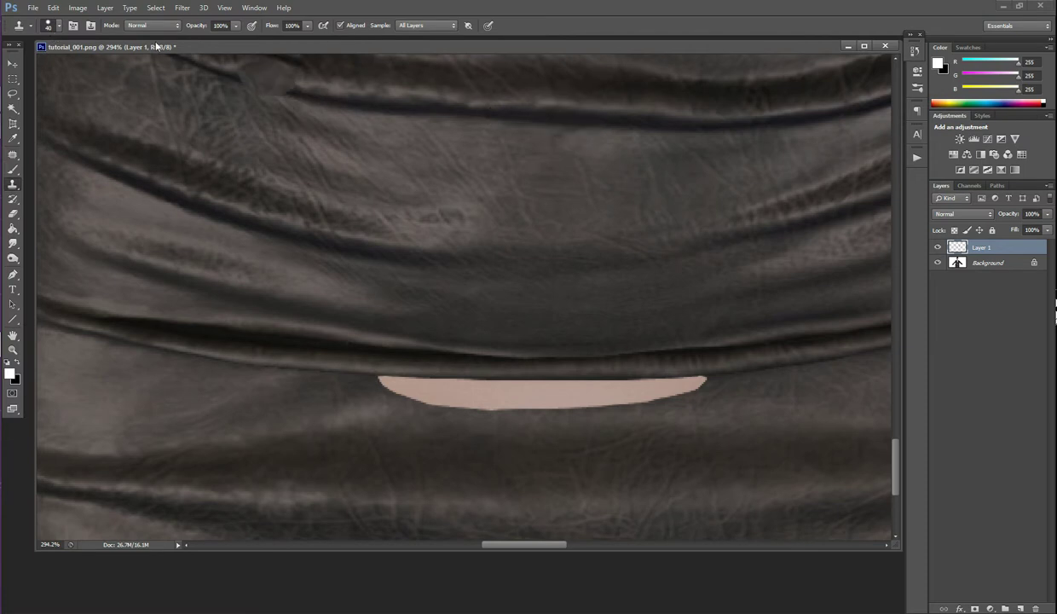
{"action": "left_click", "coordinate": [56, 27]}
{"action": "left_click", "coordinate": [40, 84]}
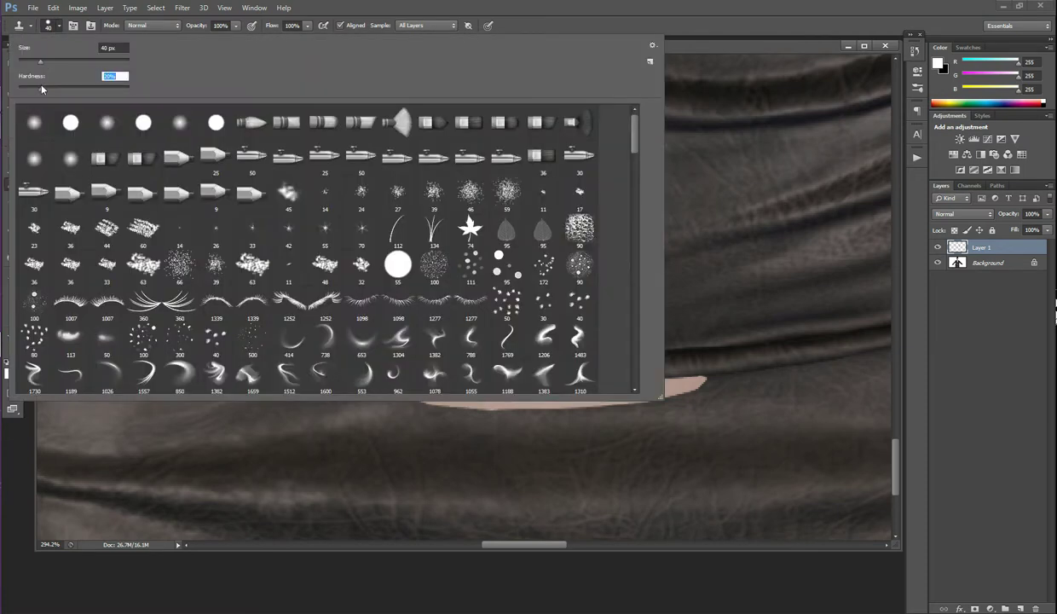
{"action": "left_click", "coordinate": [61, 25]}
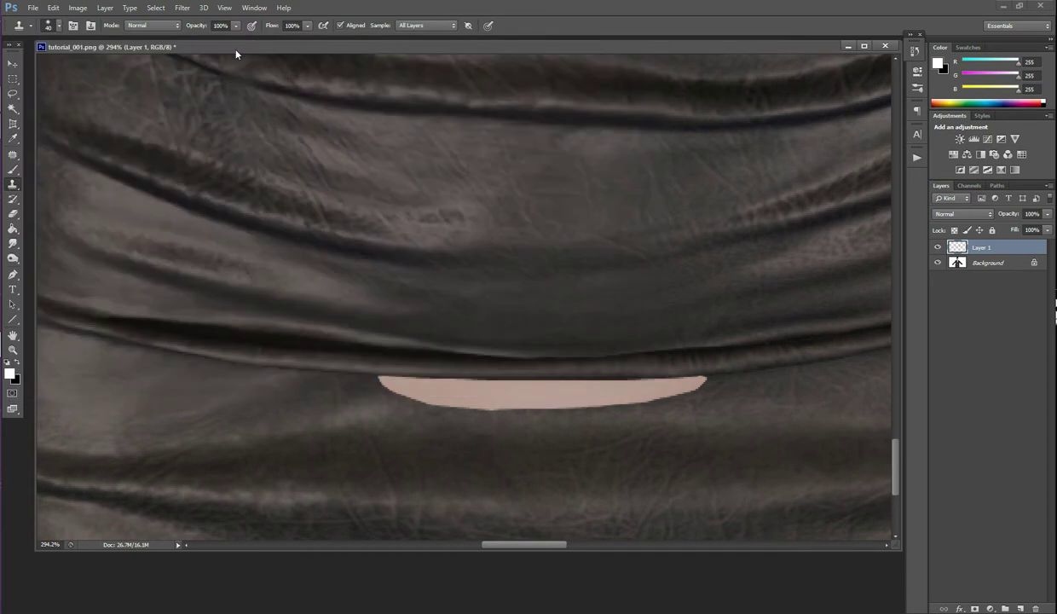
Try to clone the upper fold's lower edge across the whole dress gap, and undo the stroke
{"action": "left_click", "coordinate": [412, 108], "text": "alt"}
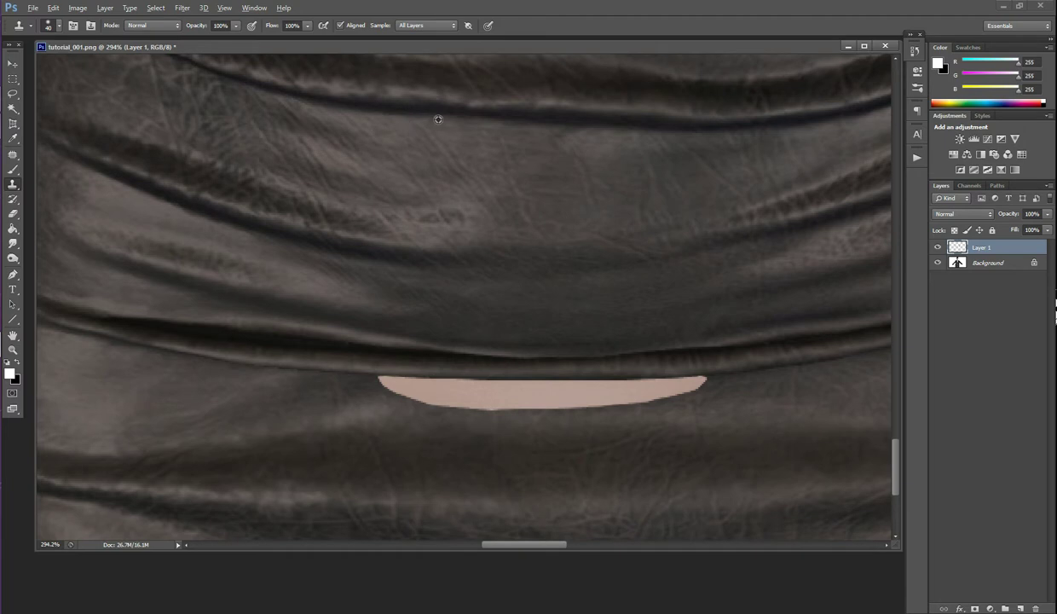
{"action": "mouse_move", "coordinate": [416, 368]}
{"action": "left_mouse_down"}
{"action": "mouse_move", "coordinate": [391, 377]}
{"action": "mouse_move", "coordinate": [522, 399]}
{"action": "mouse_move", "coordinate": [697, 382]}
{"action": "left_mouse_up"}
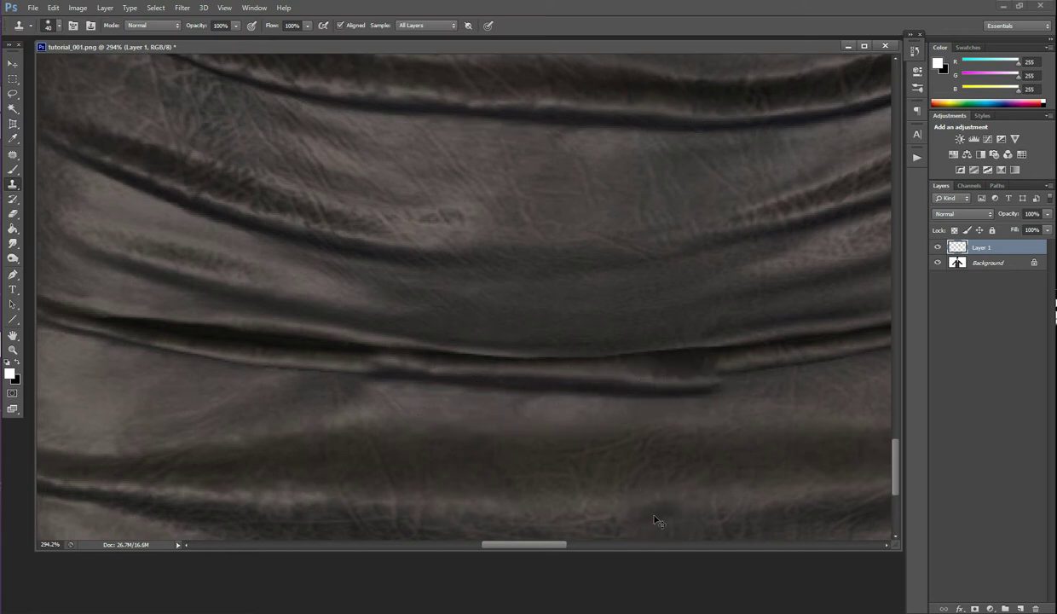
{"action": "key", "text": "ctrl+z"}
Reduce the clone brush to 25 px and cover the gap's image-left tip with leather sampled beside it along the fold edge
{"action": "left_click", "coordinate": [382, 314], "text": "alt"}
{"action": "scroll", "coordinate": [394, 347], "scroll_direction": "down", "scroll_amount": 1}
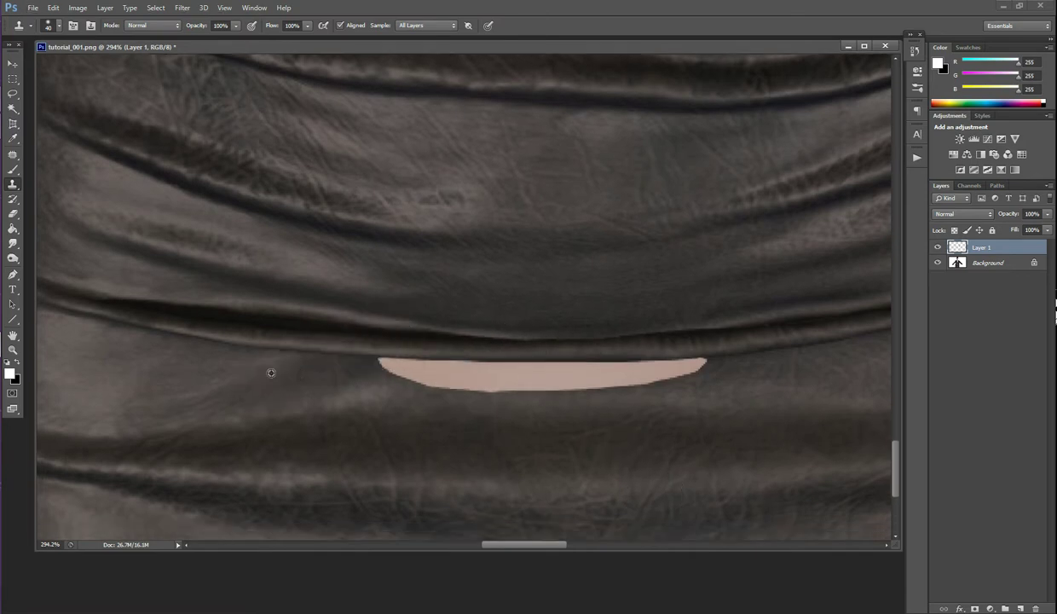
{"action": "key", "text": "bracketleft"}
{"action": "key", "text": "bracketleft"}
{"action": "left_click", "coordinate": [295, 348], "text": "alt"}
{"action": "left_click_drag", "start_coordinate": [375, 350], "coordinate": [390, 354]}
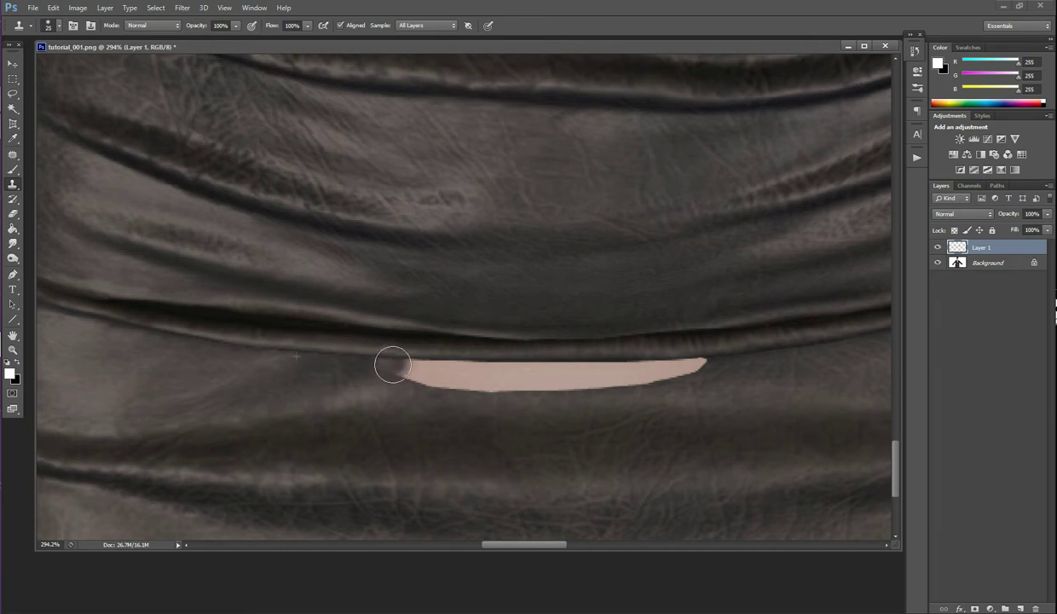
{"action": "left_click", "coordinate": [324, 353], "text": "alt"}
{"action": "mouse_move", "coordinate": [392, 354]}
{"action": "left_mouse_down"}
{"action": "mouse_move", "coordinate": [418, 359]}
{"action": "mouse_move", "coordinate": [404, 377]}
{"action": "left_mouse_up"}
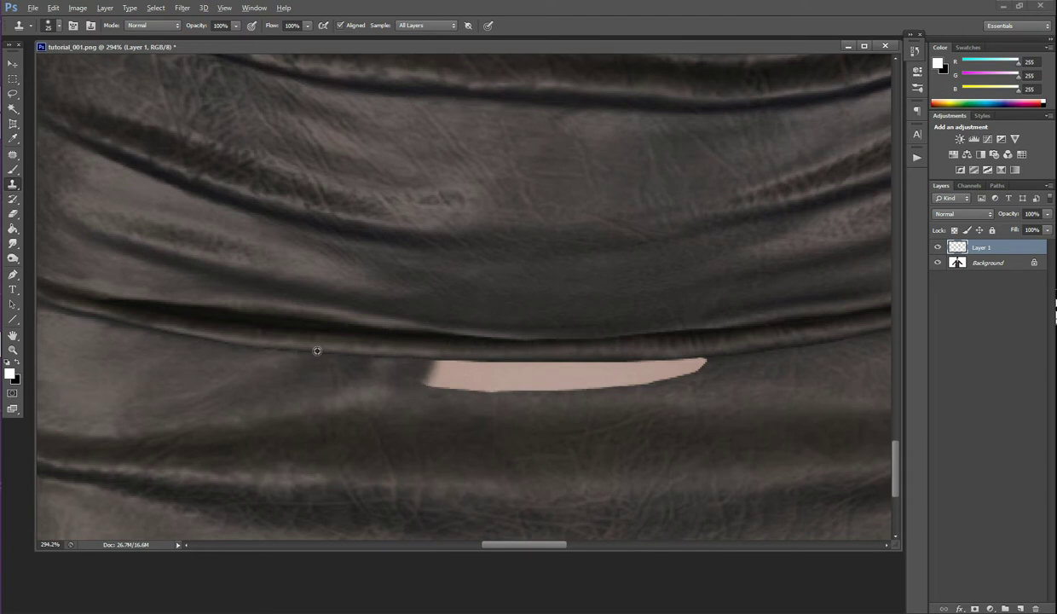
Extend the cloned leather from the image-left end towards the gap's middle, resampling along the fold's lower edge
{"action": "left_click", "coordinate": [335, 353], "text": "alt"}
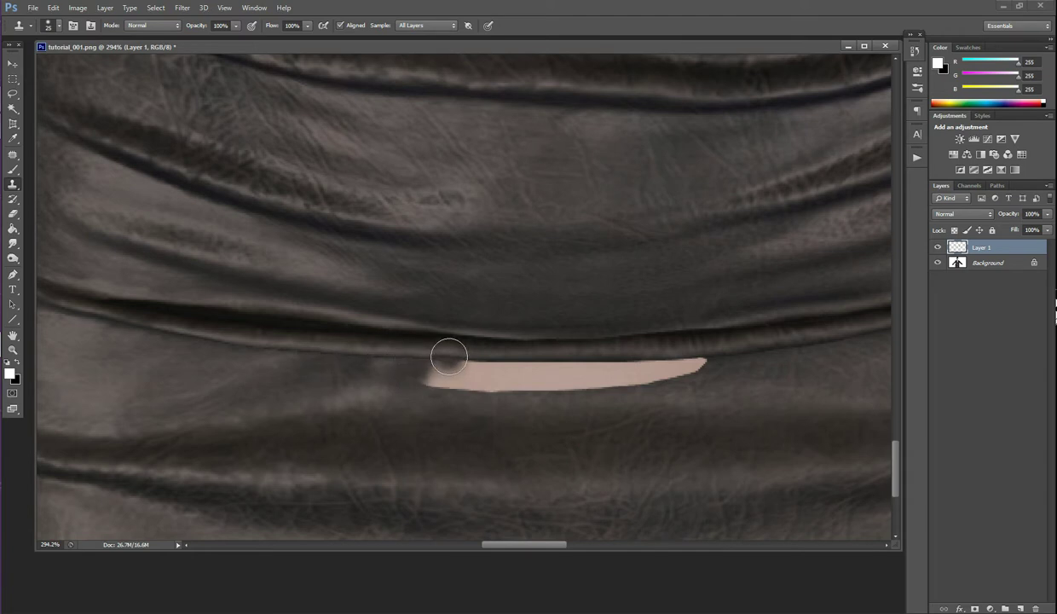
{"action": "left_click_drag", "start_coordinate": [446, 365], "coordinate": [433, 372]}
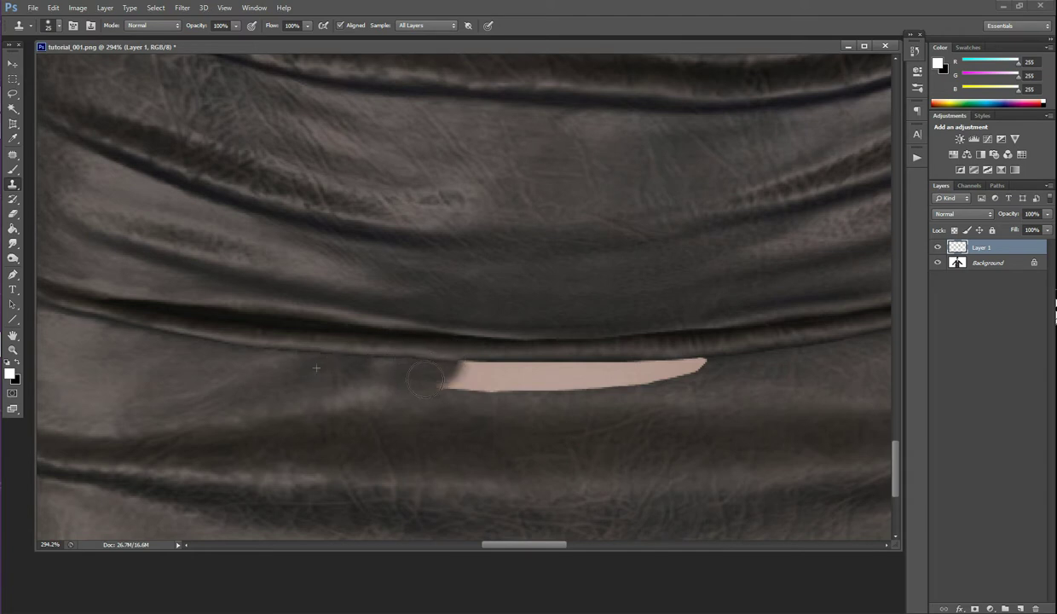
{"action": "left_click", "coordinate": [343, 354], "text": "alt"}
{"action": "left_click_drag", "start_coordinate": [461, 362], "coordinate": [440, 384]}
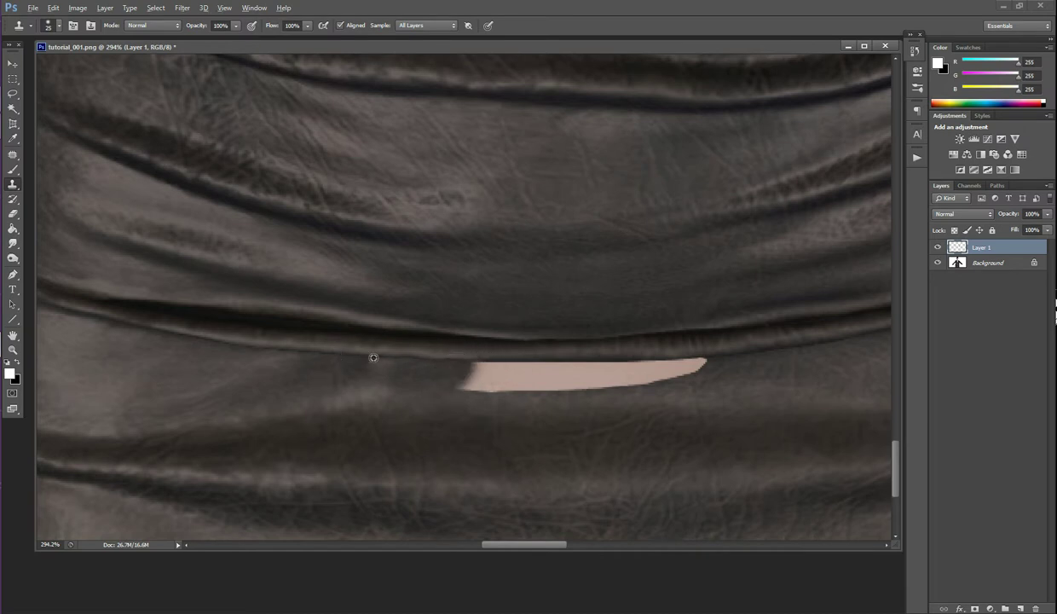
{"action": "left_click", "coordinate": [372, 356], "text": "alt"}
{"action": "left_click_drag", "start_coordinate": [479, 371], "coordinate": [483, 365]}
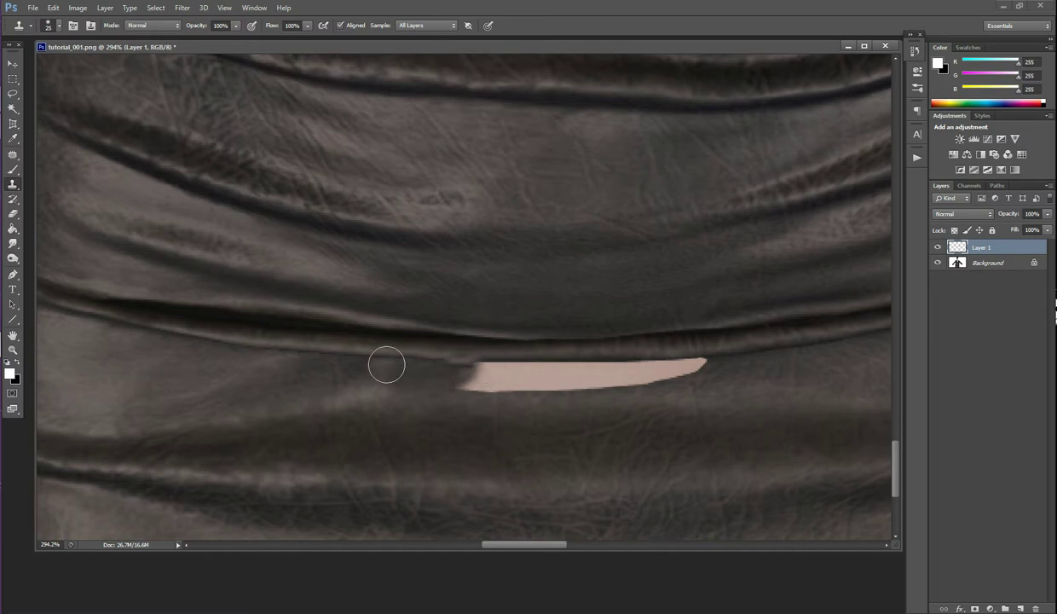
{"action": "left_click", "coordinate": [350, 353], "text": "alt"}
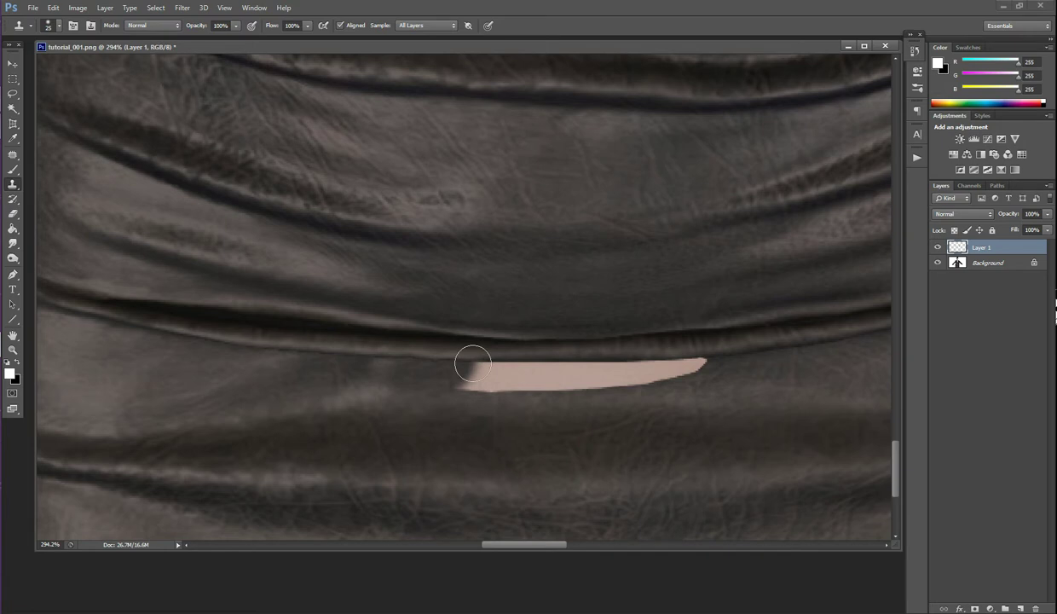
{"action": "mouse_move", "coordinate": [483, 363]}
{"action": "left_mouse_down"}
{"action": "mouse_move", "coordinate": [421, 367]}
{"action": "mouse_move", "coordinate": [501, 365]}
{"action": "mouse_move", "coordinate": [469, 382]}
{"action": "left_mouse_up"}
{"action": "left_click", "coordinate": [405, 359], "text": "alt"}
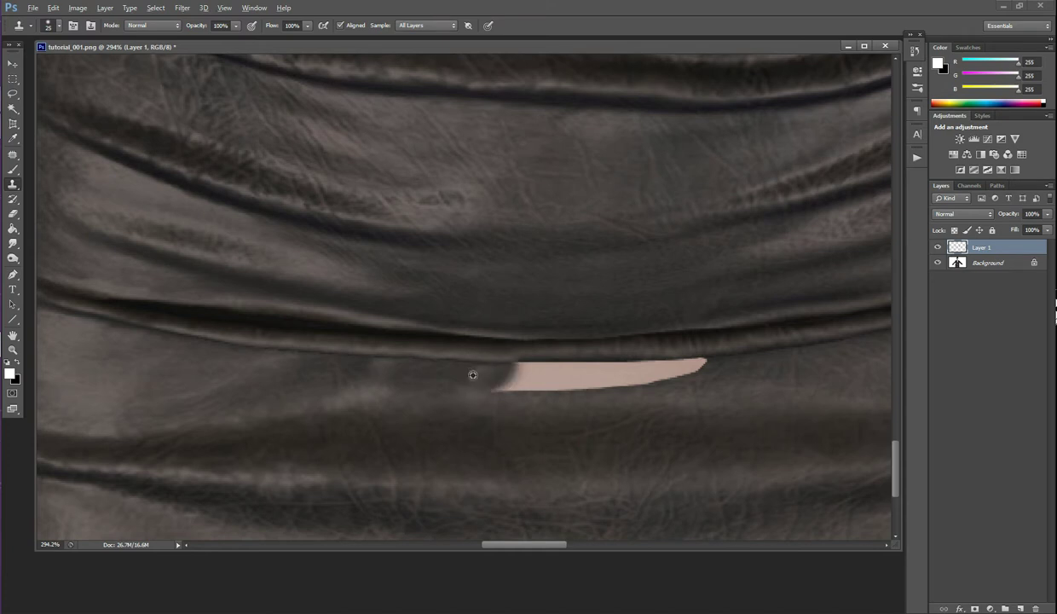
Clone leather from beside the gap's image-right tip over that end, undoing the first stroke and resampling on the fold edge
{"action": "left_click", "coordinate": [750, 353], "text": "alt"}
{"action": "mouse_move", "coordinate": [736, 351]}
{"action": "left_mouse_down"}
{"action": "mouse_move", "coordinate": [653, 364]}
{"action": "mouse_move", "coordinate": [661, 375]}
{"action": "left_mouse_up"}
{"action": "key", "text": "ctrl+z"}
{"action": "left_click", "coordinate": [749, 350], "text": "alt"}
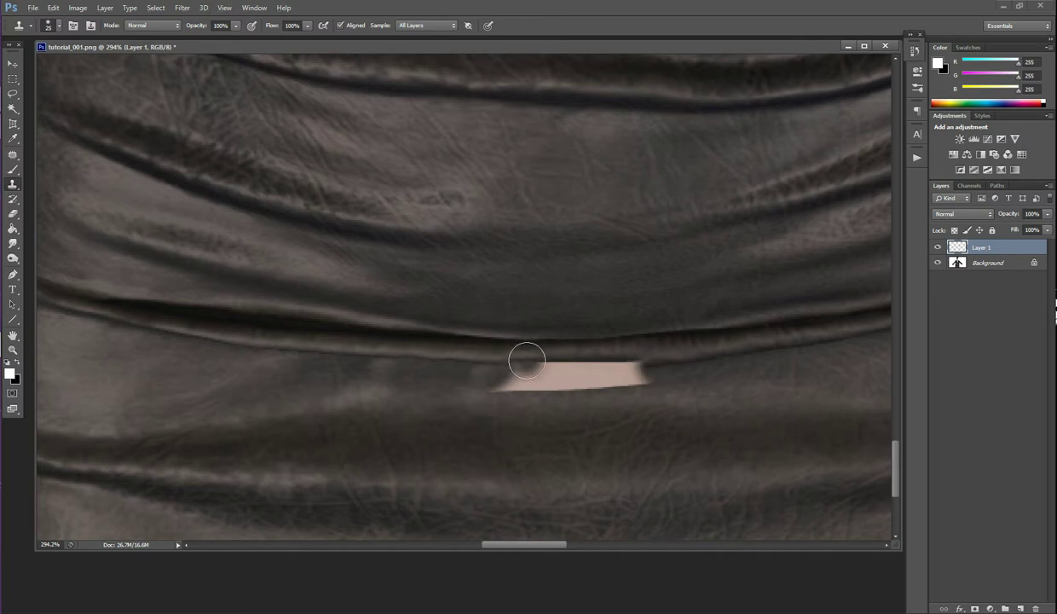
Clone more leather over the image-left side of the remaining opening, continuing the fold's lower edge
{"action": "mouse_move", "coordinate": [523, 365]}
{"action": "left_mouse_down"}
{"action": "mouse_move", "coordinate": [498, 385]}
{"action": "mouse_move", "coordinate": [440, 358]}
{"action": "left_mouse_up"}
{"action": "left_click", "coordinate": [448, 358], "text": "alt"}
{"action": "left_click", "coordinate": [546, 367]}
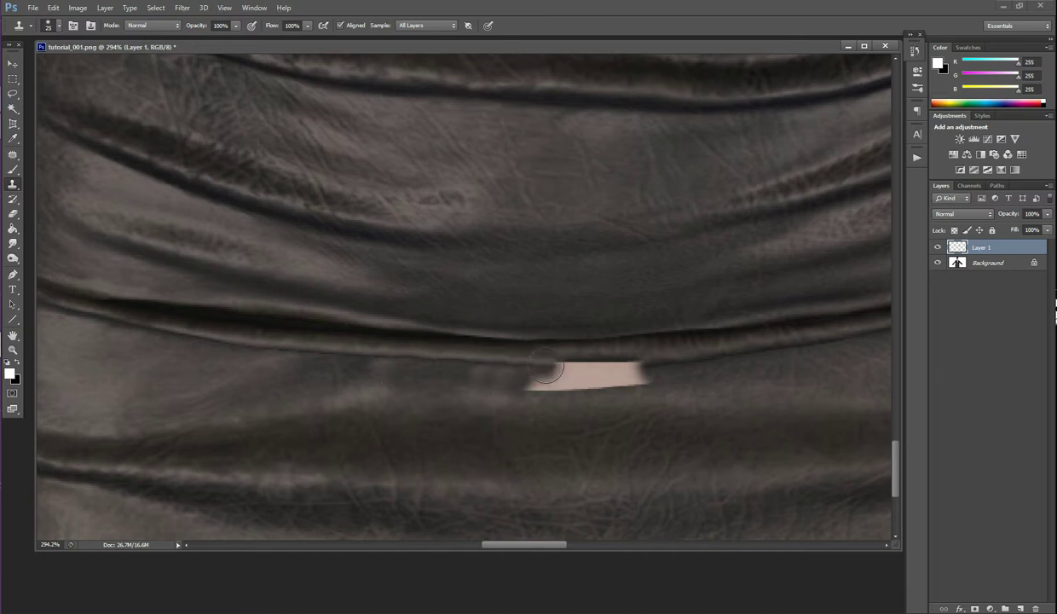
{"action": "left_click_drag", "start_coordinate": [544, 368], "coordinate": [520, 393]}
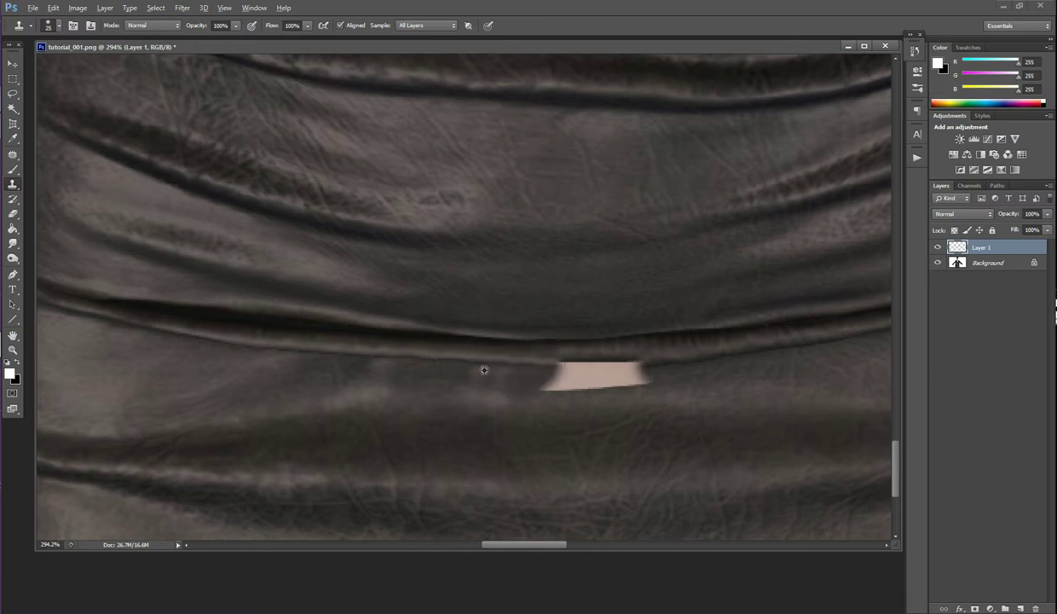
Narrow the remaining opening from both sides with cloned leather, leaving only a small central strip
{"action": "left_click", "coordinate": [722, 351], "text": "alt"}
{"action": "mouse_move", "coordinate": [642, 359]}
{"action": "left_mouse_down"}
{"action": "mouse_move", "coordinate": [619, 361]}
{"action": "mouse_move", "coordinate": [637, 362]}
{"action": "mouse_move", "coordinate": [642, 377]}
{"action": "left_mouse_up"}
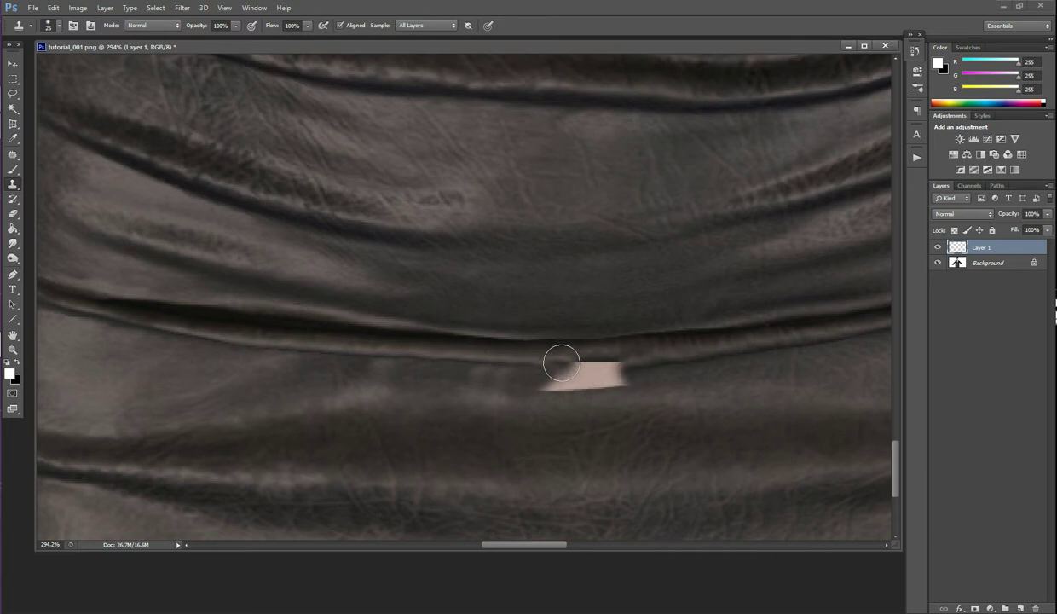
{"action": "left_click_drag", "start_coordinate": [555, 372], "coordinate": [550, 380]}
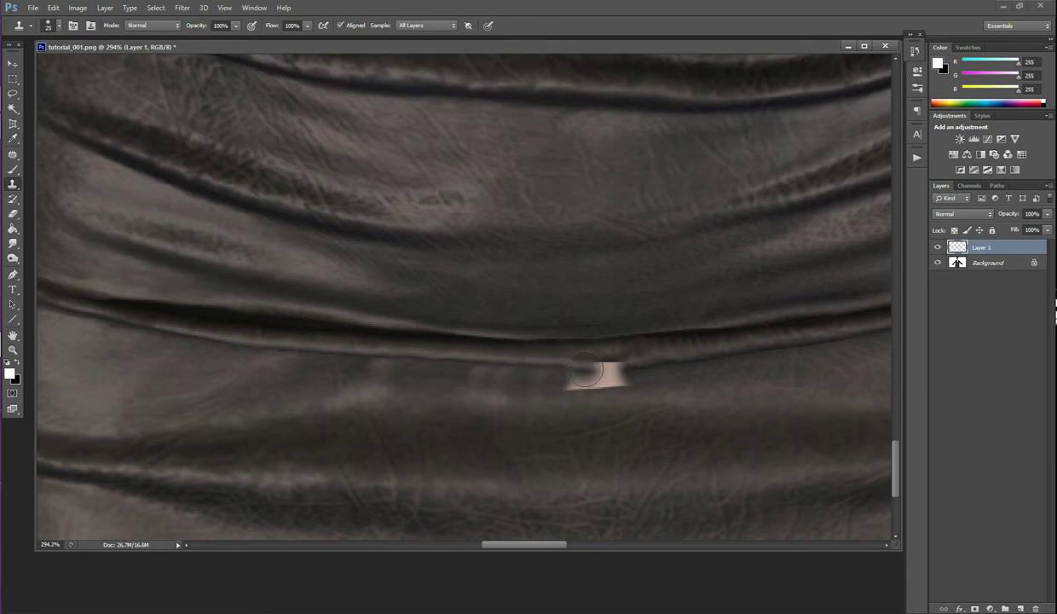
{"action": "left_click_drag", "start_coordinate": [585, 369], "coordinate": [566, 375]}
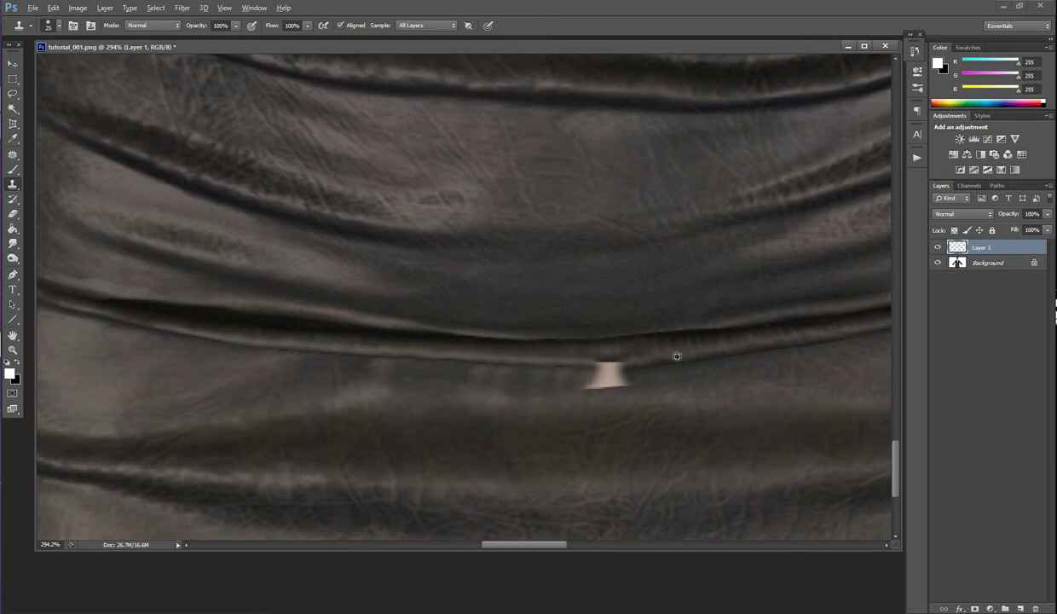
Undo the stray stroke and close the last central strip of the gap with cloned leather
{"action": "left_click_drag", "start_coordinate": [643, 361], "coordinate": [589, 371]}
{"action": "key", "text": "ctrl+z"}
{"action": "left_click", "coordinate": [612, 368]}
{"action": "mouse_move", "coordinate": [605, 365]}
{"action": "left_mouse_down"}
{"action": "mouse_move", "coordinate": [580, 386]}
{"action": "mouse_move", "coordinate": [612, 370]}
{"action": "mouse_move", "coordinate": [615, 382]}
{"action": "mouse_move", "coordinate": [633, 380]}
{"action": "left_mouse_up"}
{"action": "left_click", "coordinate": [664, 359], "text": "alt"}
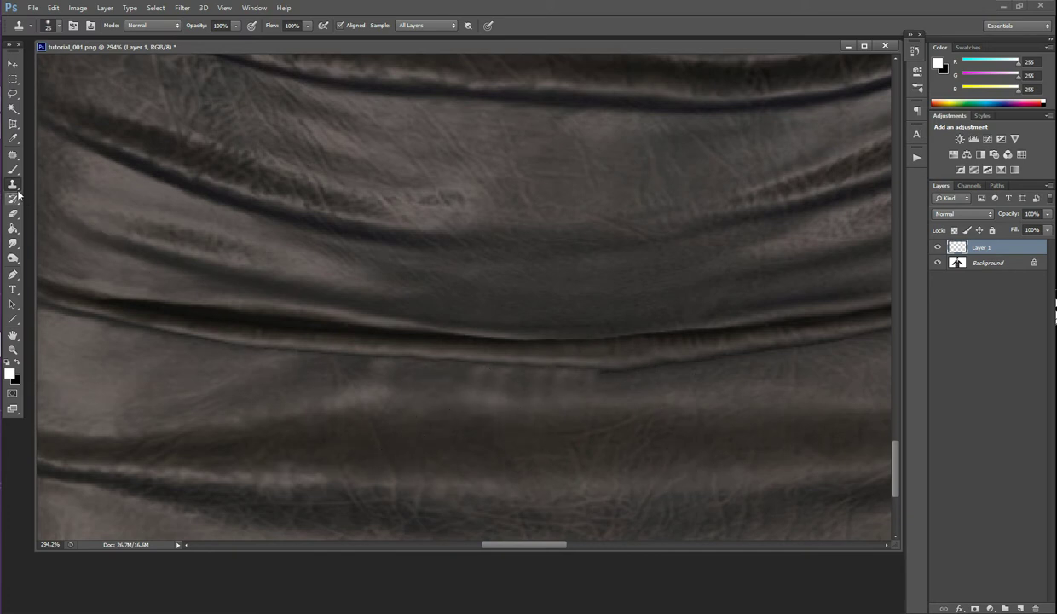
{"action": "left_click", "coordinate": [12, 156]}
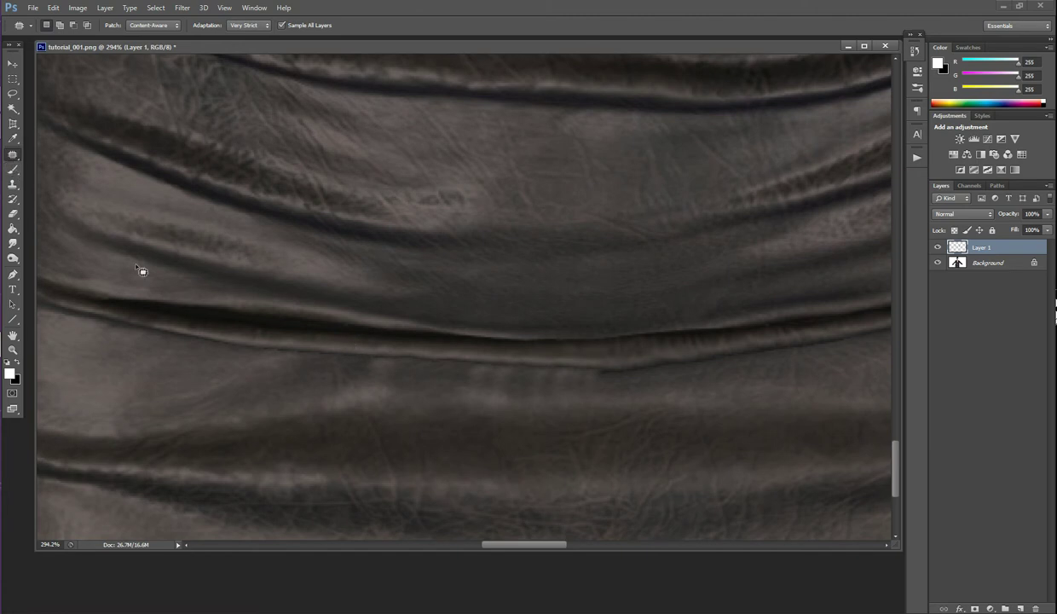
{"action": "left_click", "coordinate": [12, 184]}
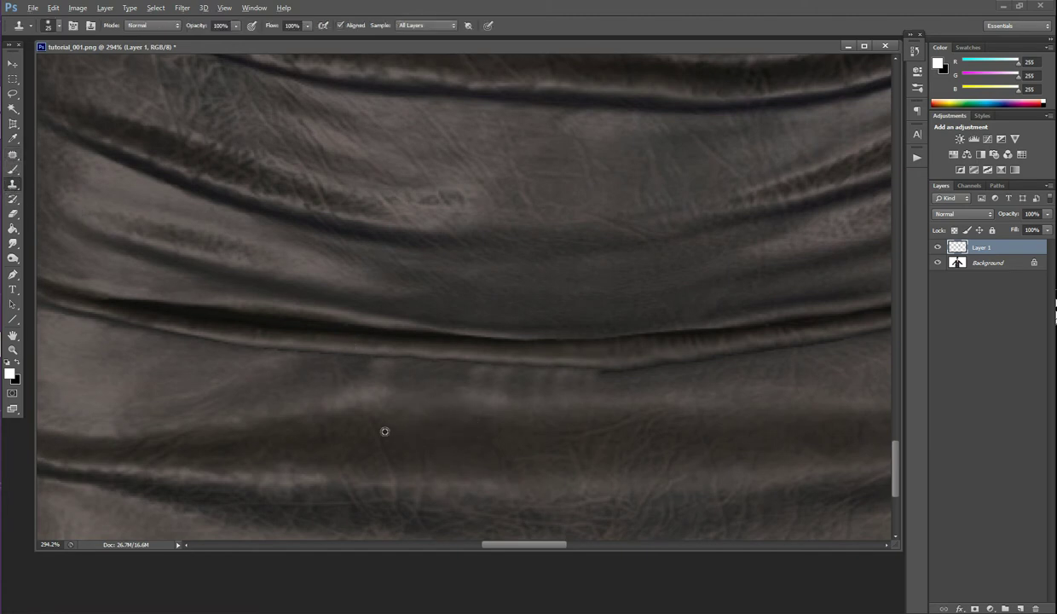
Set the clone brush to size 30 at 52% opacity and blend sampled leather over the light streaks beneath the fold
{"action": "key", "text": "bracketright"}
{"action": "key", "text": "bracketright"}
{"action": "key", "text": "bracketleft"}
{"action": "left_click_drag", "start_coordinate": [234, 31], "coordinate": [202, 34]}
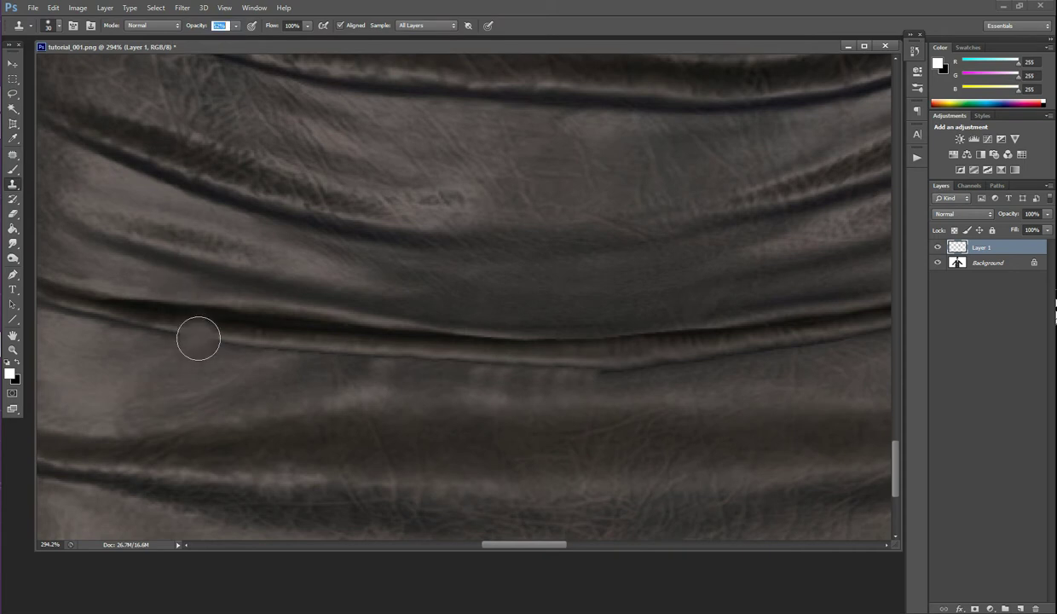
{"action": "left_click", "coordinate": [191, 382], "text": "alt"}
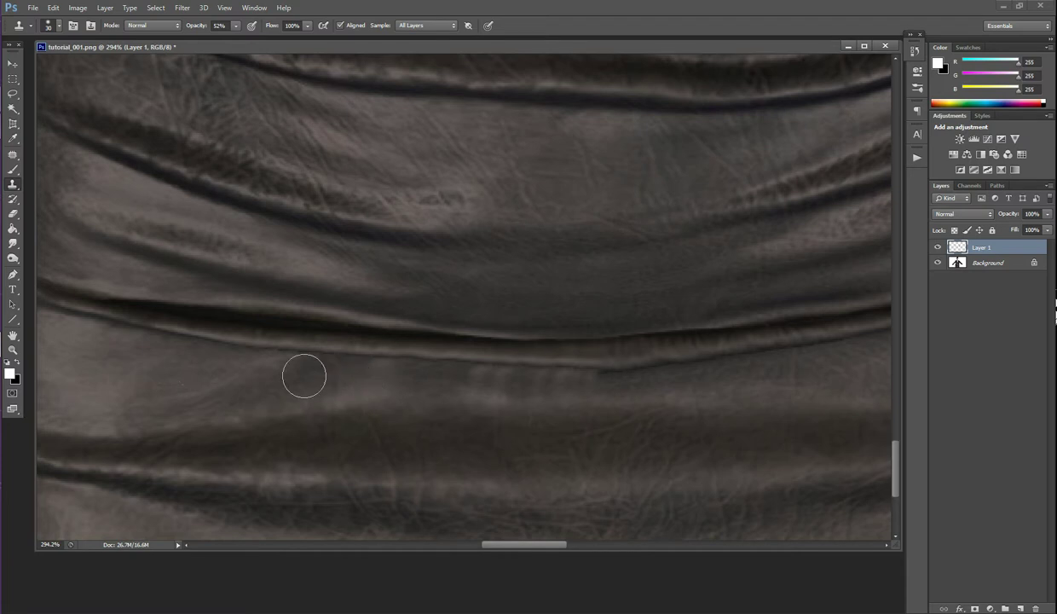
{"action": "mouse_move", "coordinate": [477, 378]}
{"action": "left_mouse_down"}
{"action": "mouse_move", "coordinate": [584, 395]}
{"action": "mouse_move", "coordinate": [522, 385]}
{"action": "mouse_move", "coordinate": [436, 382]}
{"action": "left_mouse_up"}
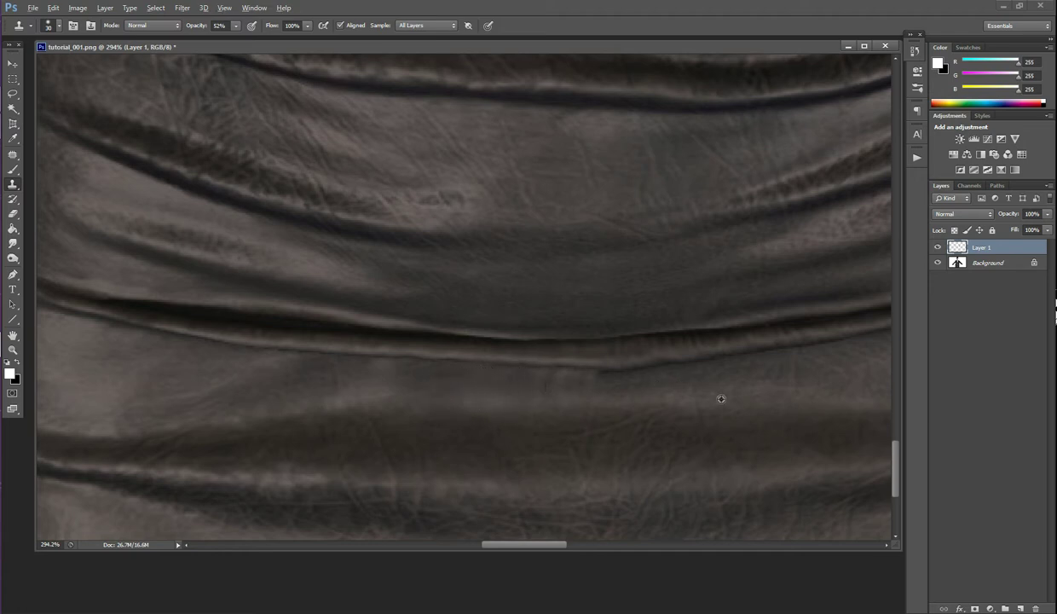
Clone leather sampled from both sides over the streaky band beneath the fold's repaired centre
{"action": "left_click", "coordinate": [787, 373], "text": "alt"}
{"action": "mouse_move", "coordinate": [580, 392]}
{"action": "left_mouse_down"}
{"action": "mouse_move", "coordinate": [600, 382]}
{"action": "mouse_move", "coordinate": [528, 399]}
{"action": "mouse_move", "coordinate": [499, 393]}
{"action": "left_mouse_up"}
{"action": "left_click", "coordinate": [763, 377], "text": "alt"}
{"action": "mouse_move", "coordinate": [602, 401]}
{"action": "left_mouse_down"}
{"action": "mouse_move", "coordinate": [571, 385]}
{"action": "mouse_move", "coordinate": [479, 387]}
{"action": "left_mouse_up"}
{"action": "left_click", "coordinate": [216, 367], "text": "alt"}
{"action": "left_click_drag", "start_coordinate": [356, 373], "coordinate": [481, 391]}
Resample the image-right leather repeatedly and smooth the remaining blotches and vertical streaks under the repaired fold
{"action": "left_click", "coordinate": [685, 381], "text": "alt"}
{"action": "left_click_drag", "start_coordinate": [597, 384], "coordinate": [503, 386]}
{"action": "left_click", "coordinate": [445, 384]}
{"action": "key", "text": "alt"}
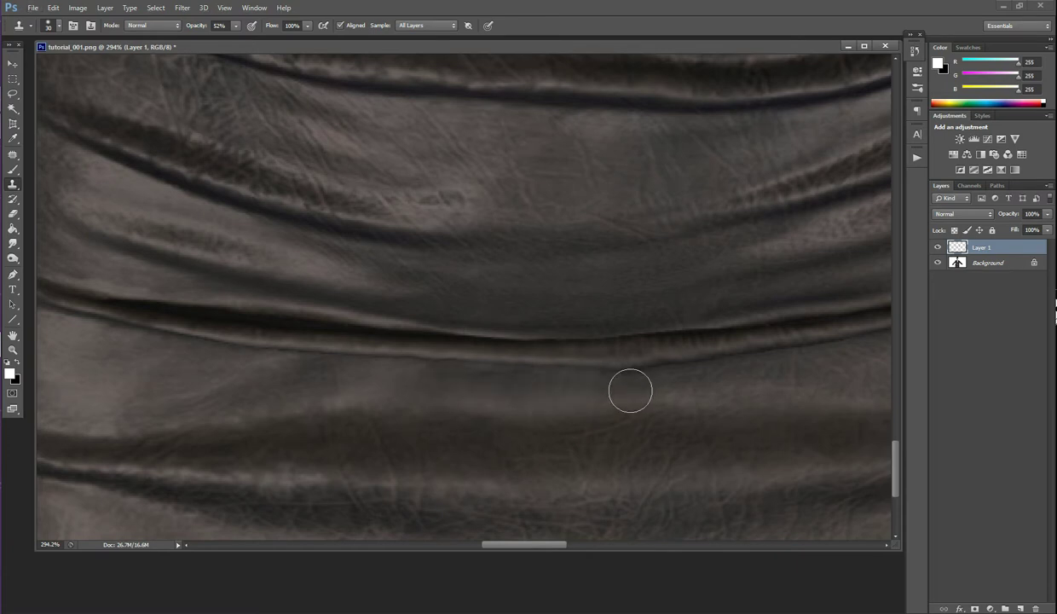
{"action": "left_click", "coordinate": [719, 381], "text": "alt"}
{"action": "mouse_move", "coordinate": [494, 389]}
{"action": "left_mouse_down"}
{"action": "mouse_move", "coordinate": [458, 382]}
{"action": "mouse_move", "coordinate": [480, 410]}
{"action": "left_mouse_up"}
{"action": "left_click", "coordinate": [701, 395], "text": "alt"}
{"action": "mouse_move", "coordinate": [606, 383]}
{"action": "left_mouse_down"}
{"action": "mouse_move", "coordinate": [587, 393]}
{"action": "mouse_move", "coordinate": [569, 384]}
{"action": "left_mouse_up"}
Compare earlier clone states of the fold repair in the history, returning to the latest state
{"action": "left_click", "coordinate": [915, 52]}
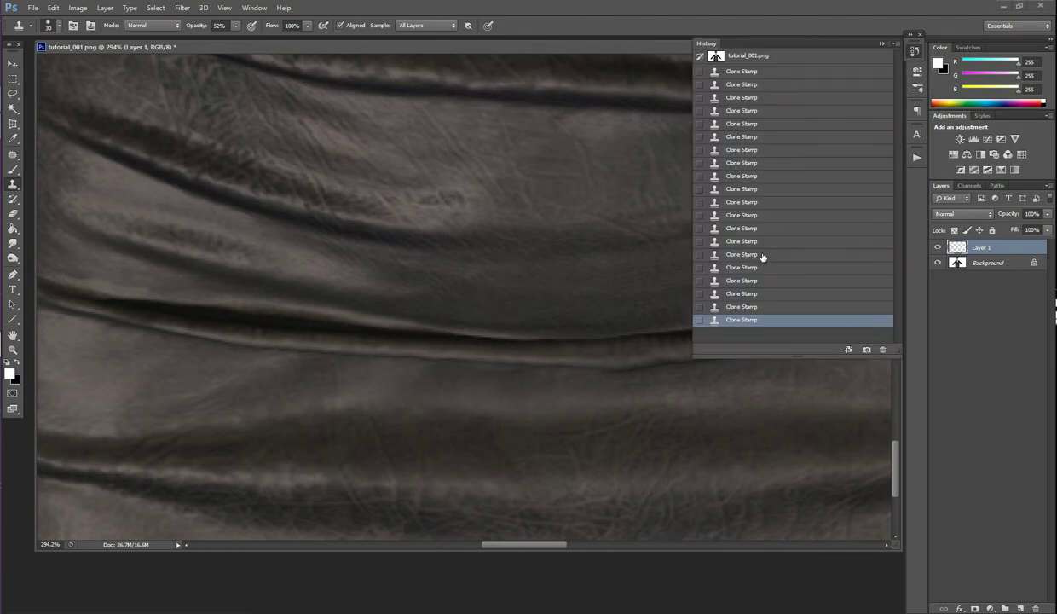
{"action": "left_click", "coordinate": [742, 202]}
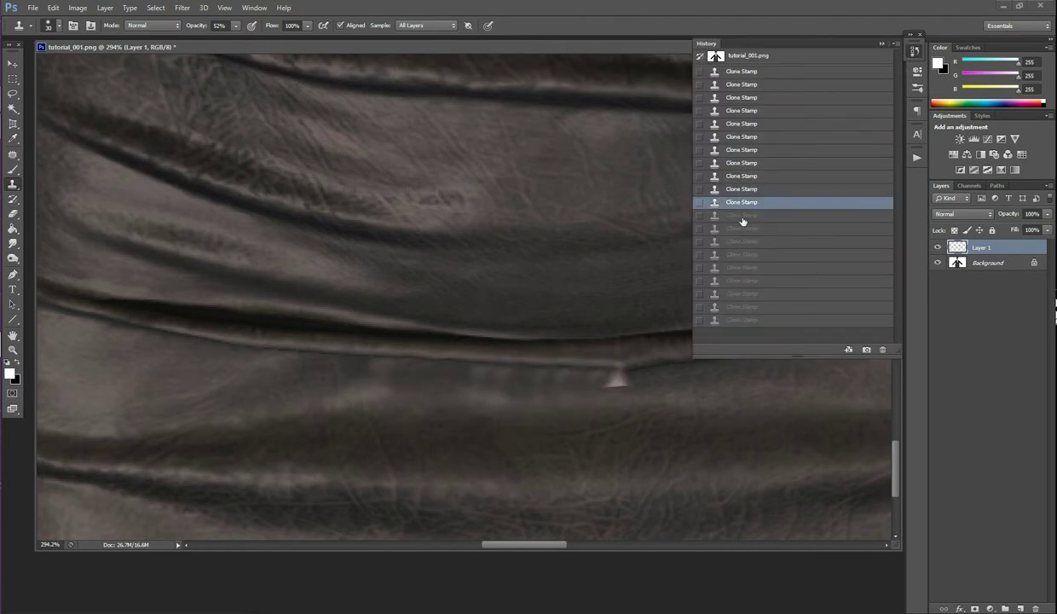
{"action": "left_click", "coordinate": [742, 218]}
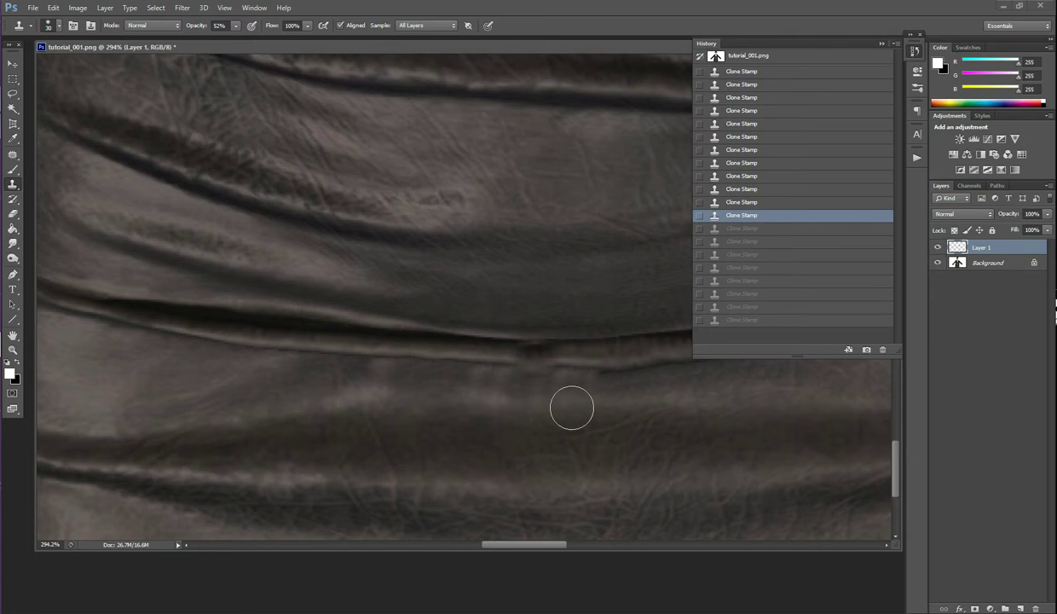
{"action": "left_click", "coordinate": [787, 321]}
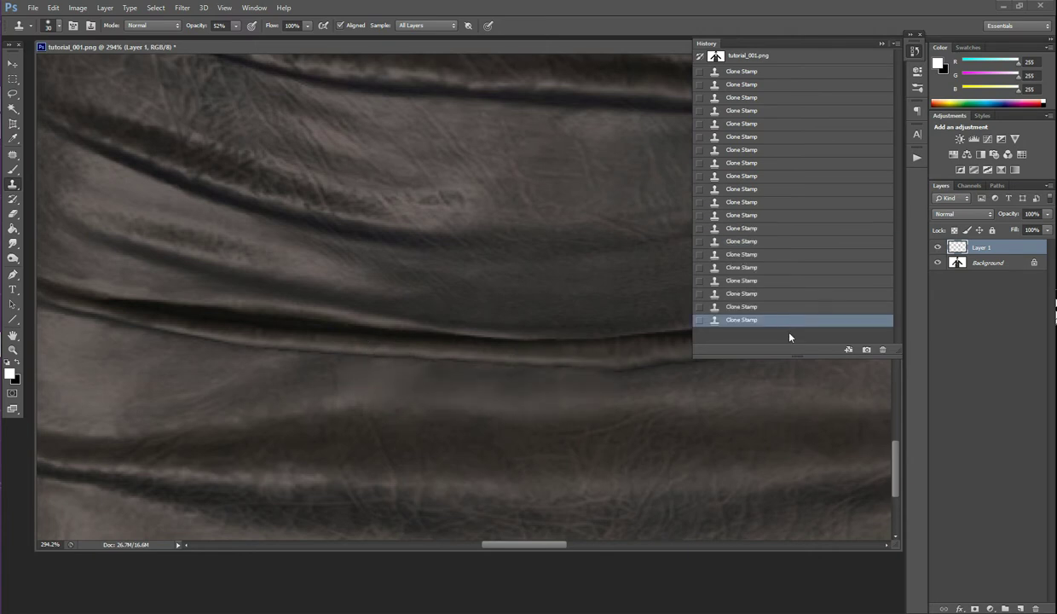
{"action": "left_click", "coordinate": [919, 54]}
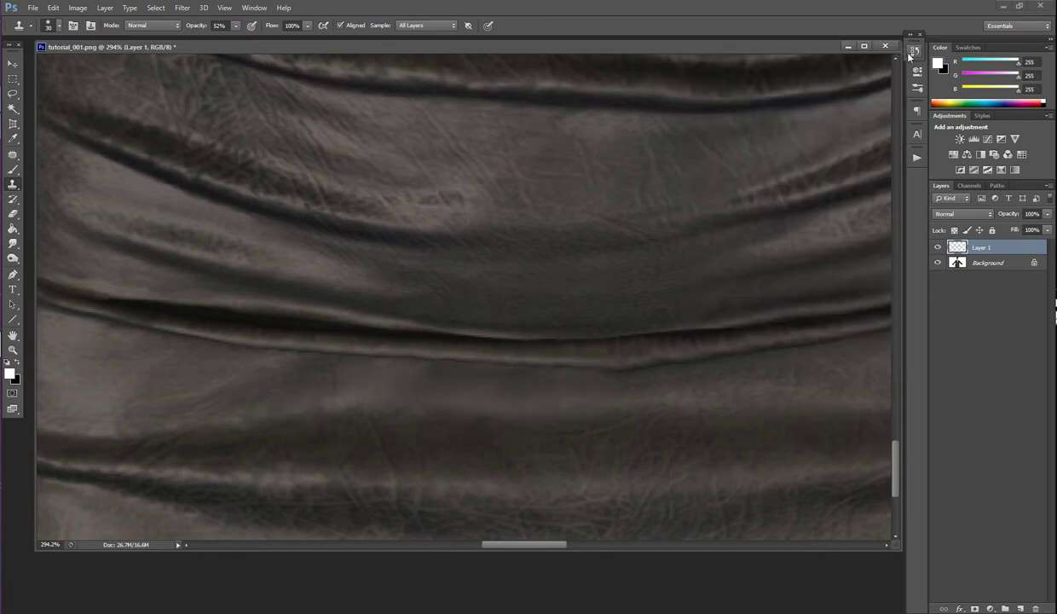
Heal the uneven leather beneath the repaired fold with the Spot Healing Brush
{"action": "left_click_drag", "start_coordinate": [14, 155], "coordinate": [68, 152]}
{"action": "mouse_move", "coordinate": [336, 368]}
{"action": "left_mouse_down"}
{"action": "mouse_move", "coordinate": [341, 397]}
{"action": "mouse_move", "coordinate": [396, 405]}
{"action": "left_mouse_up"}
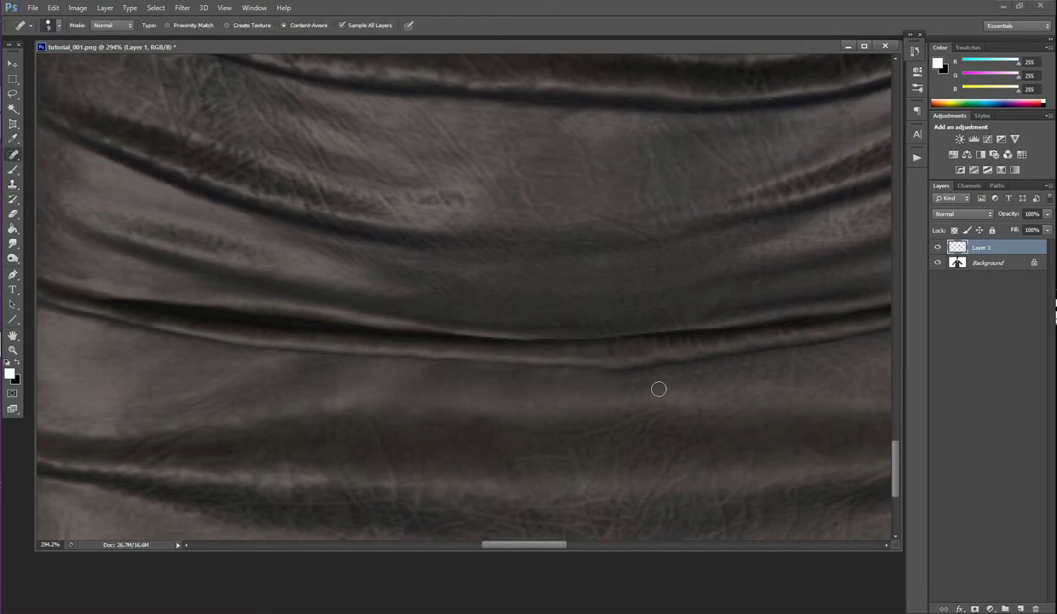
{"action": "left_click_drag", "start_coordinate": [589, 413], "coordinate": [612, 403]}
Compare the whole outfit with Layer 1 hidden and shown
{"action": "scroll", "coordinate": [677, 340], "scroll_direction": "down", "scroll_amount": 4}
{"action": "scroll", "coordinate": [677, 339], "scroll_direction": "down", "scroll_amount": 5}
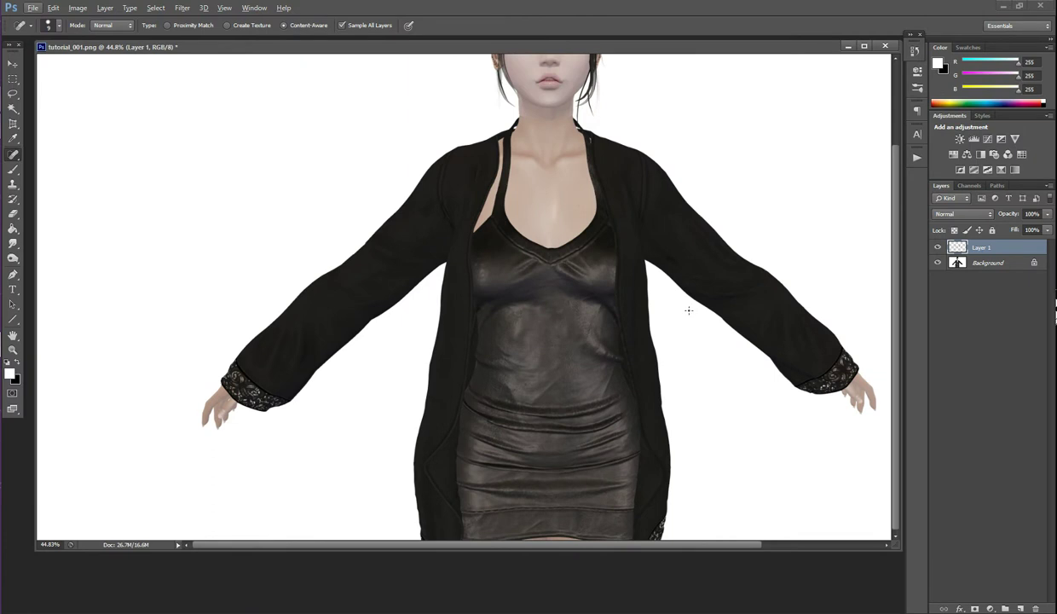
{"action": "left_click", "coordinate": [937, 247]}
{"action": "left_click", "coordinate": [938, 247]}
Spot-heal the marks on the chin and around the image-right corner of the avatar's mouth
{"action": "scroll", "coordinate": [677, 136], "scroll_direction": "up", "scroll_amount": 2}
{"action": "scroll", "coordinate": [670, 145], "scroll_direction": "up", "scroll_amount": 3}
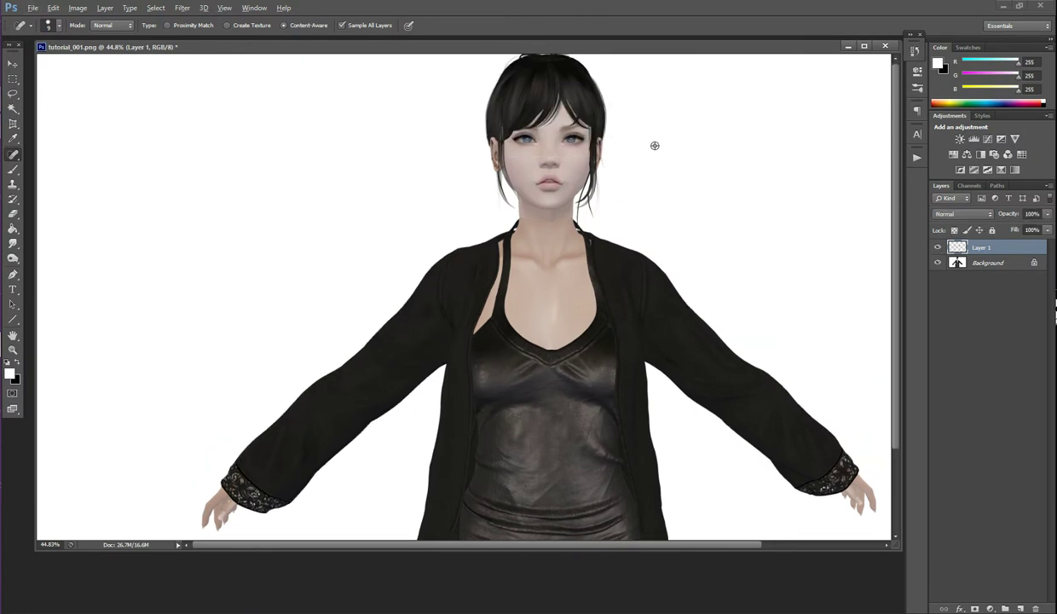
{"action": "scroll", "coordinate": [655, 146], "scroll_direction": "up", "scroll_amount": 8}
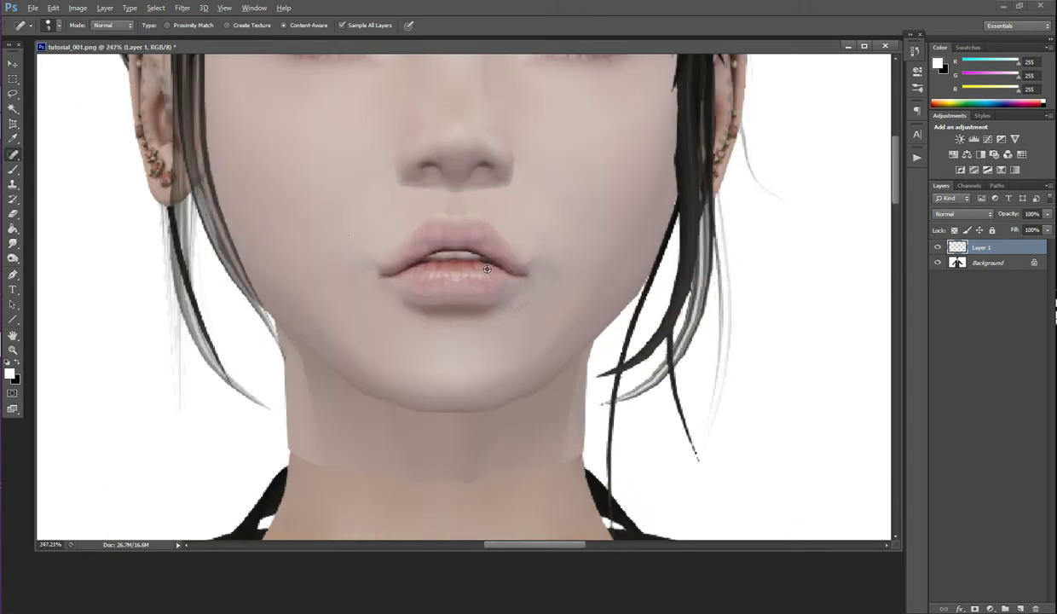
{"action": "scroll", "coordinate": [510, 278], "scroll_direction": "down", "scroll_amount": 1}
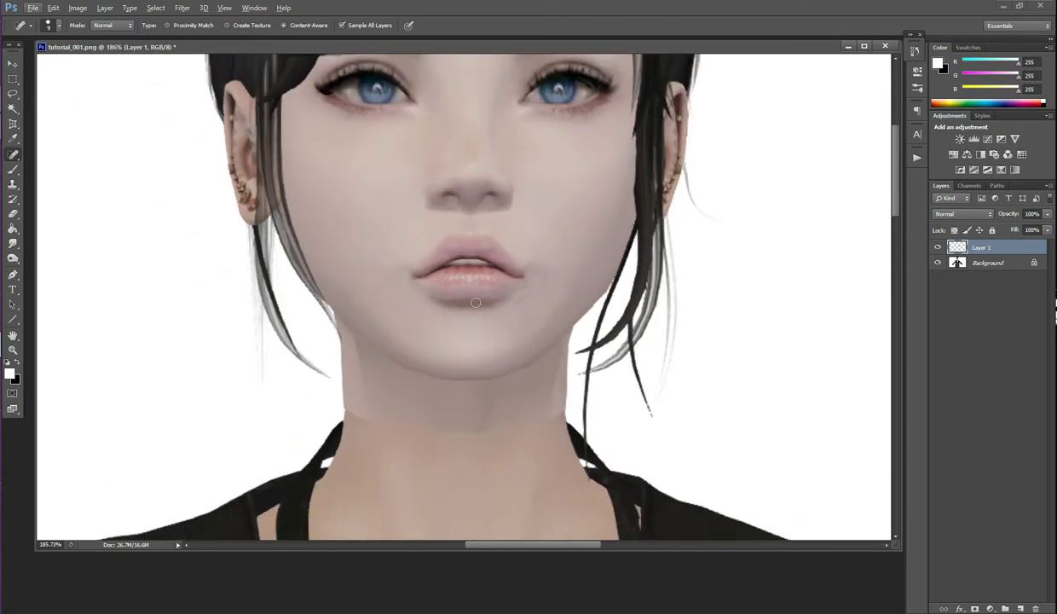
{"action": "scroll", "coordinate": [475, 302], "scroll_direction": "up", "scroll_amount": 3}
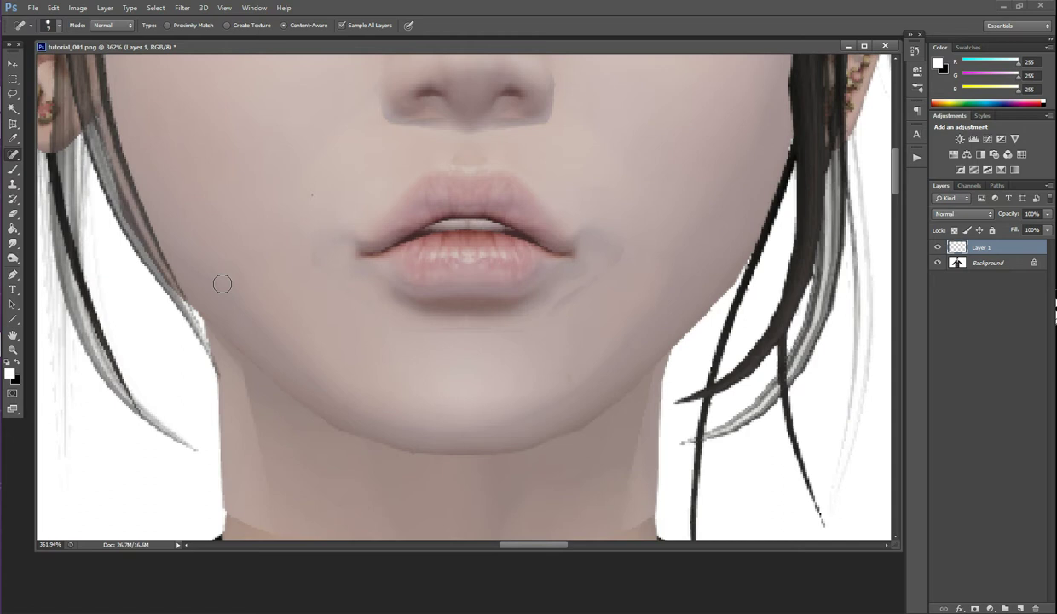
{"action": "mouse_move", "coordinate": [519, 388]}
{"action": "left_mouse_down"}
{"action": "mouse_move", "coordinate": [626, 217]}
{"action": "mouse_move", "coordinate": [679, 101]}
{"action": "left_mouse_up"}
{"action": "mouse_move", "coordinate": [517, 349]}
{"action": "left_mouse_down"}
{"action": "mouse_move", "coordinate": [667, 126]}
{"action": "mouse_move", "coordinate": [652, 118]}
{"action": "mouse_move", "coordinate": [568, 339]}
{"action": "left_mouse_up"}
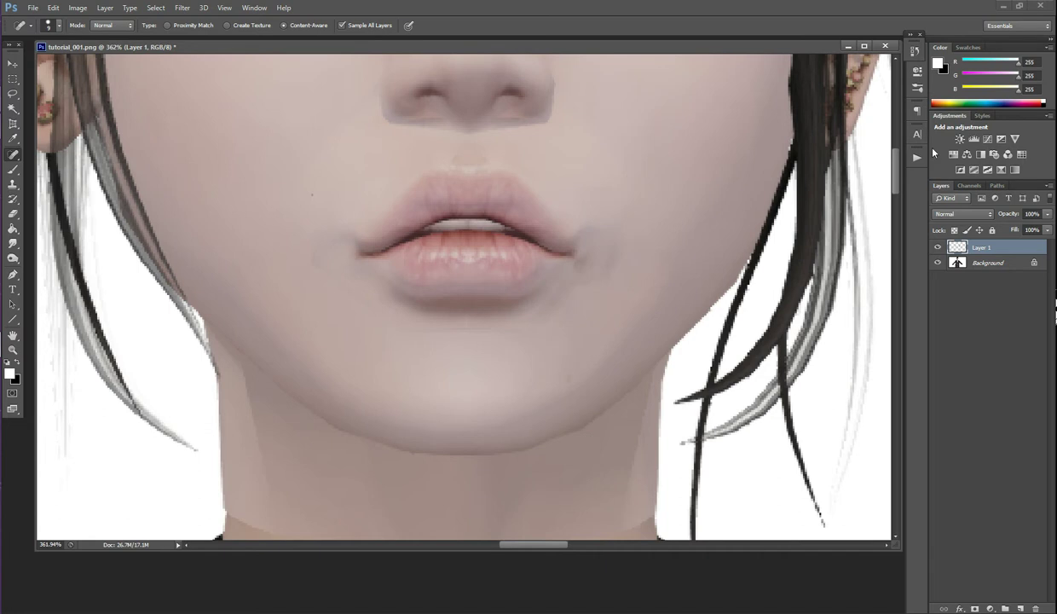
Review the healing states in the history and roll back the last three Spot Healing strokes around the mouth
{"action": "left_click", "coordinate": [917, 52]}
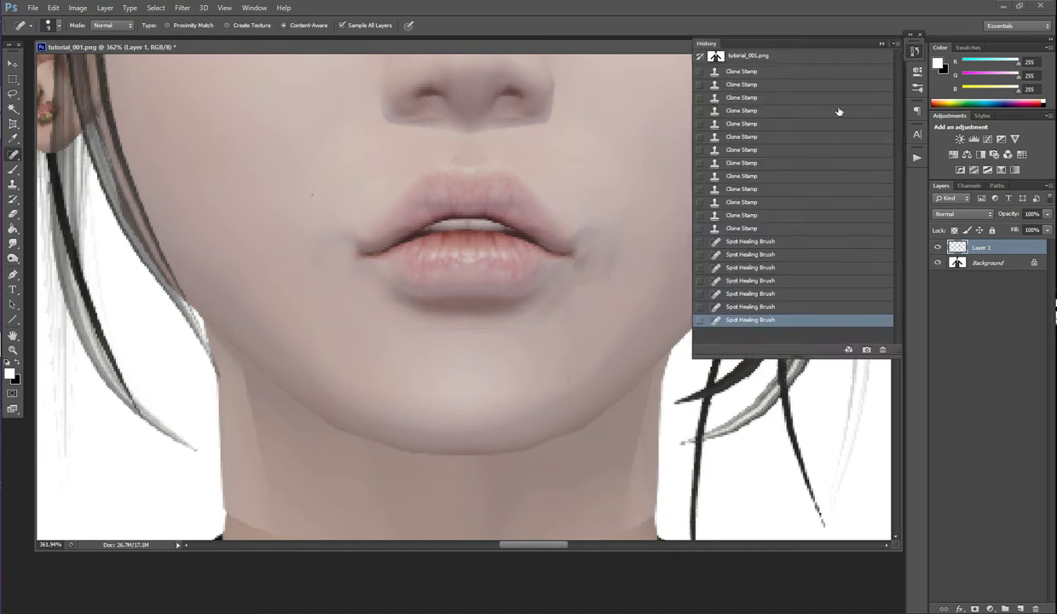
{"action": "left_click", "coordinate": [735, 281]}
{"action": "left_click", "coordinate": [733, 293]}
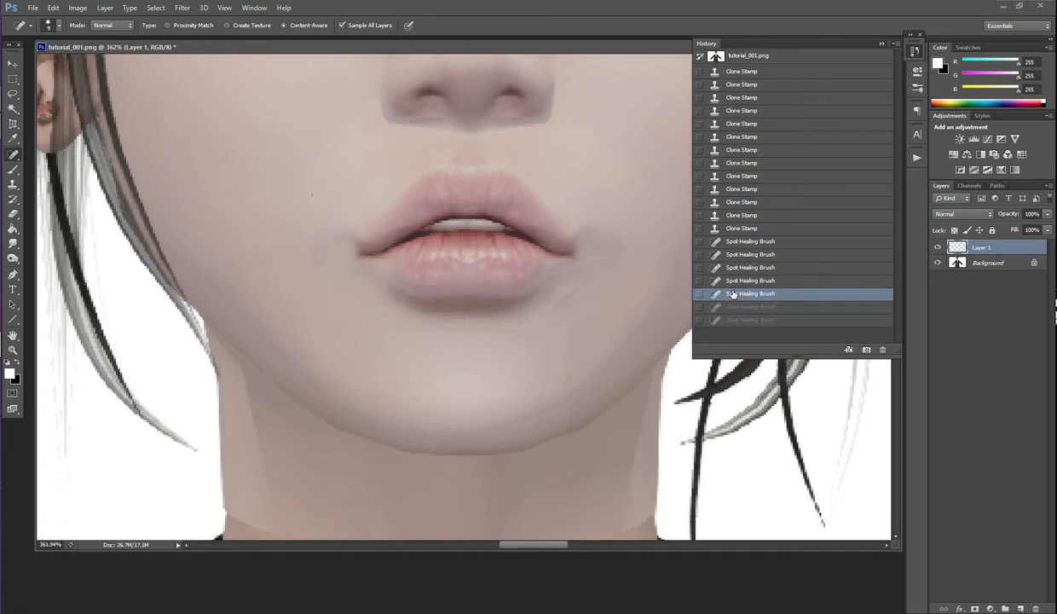
{"action": "left_click", "coordinate": [735, 284]}
{"action": "left_click", "coordinate": [739, 271]}
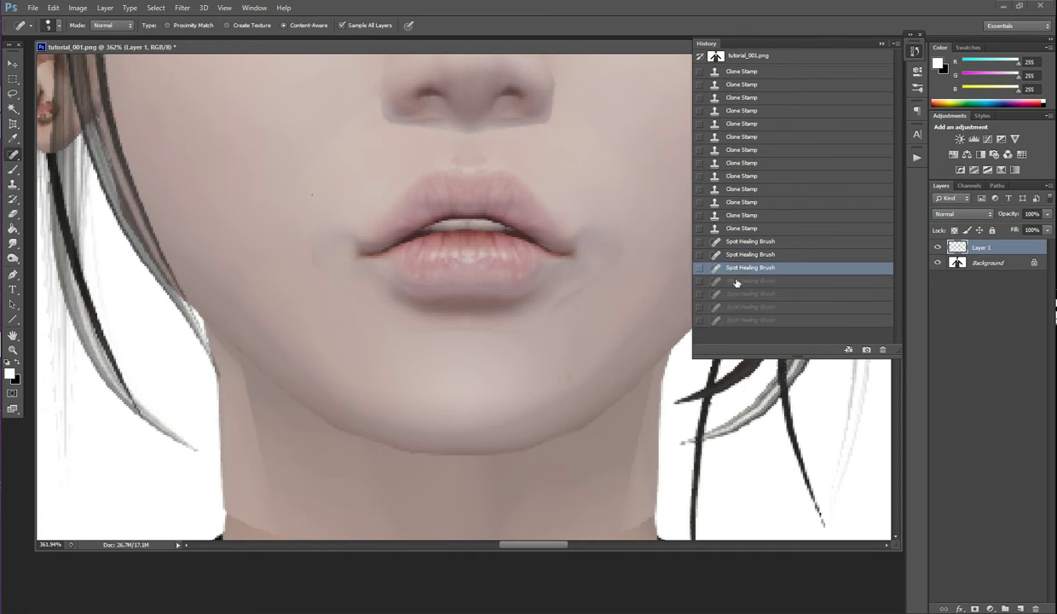
{"action": "left_click", "coordinate": [736, 281]}
{"action": "left_click", "coordinate": [914, 53]}
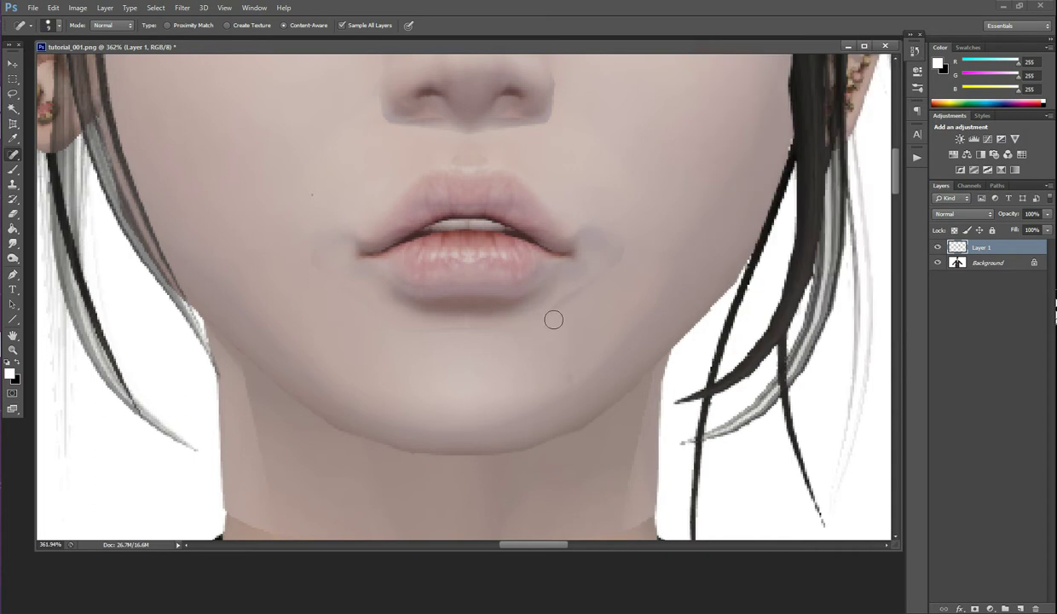
Try to spot-heal the skin beneath the lower lip, and roll back those three strokes
{"action": "scroll", "coordinate": [583, 315], "scroll_direction": "up", "scroll_amount": 2}
{"action": "scroll", "coordinate": [541, 307], "scroll_direction": "down", "scroll_amount": 2}
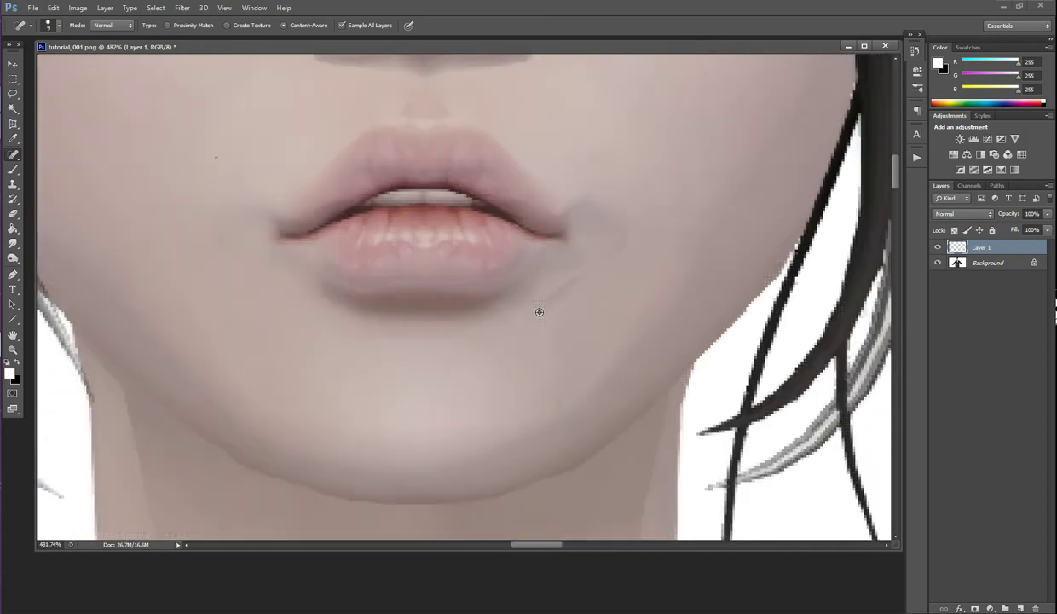
{"action": "left_click", "coordinate": [427, 332]}
{"action": "left_click_drag", "start_coordinate": [468, 333], "coordinate": [512, 333]}
{"action": "left_click", "coordinate": [527, 305]}
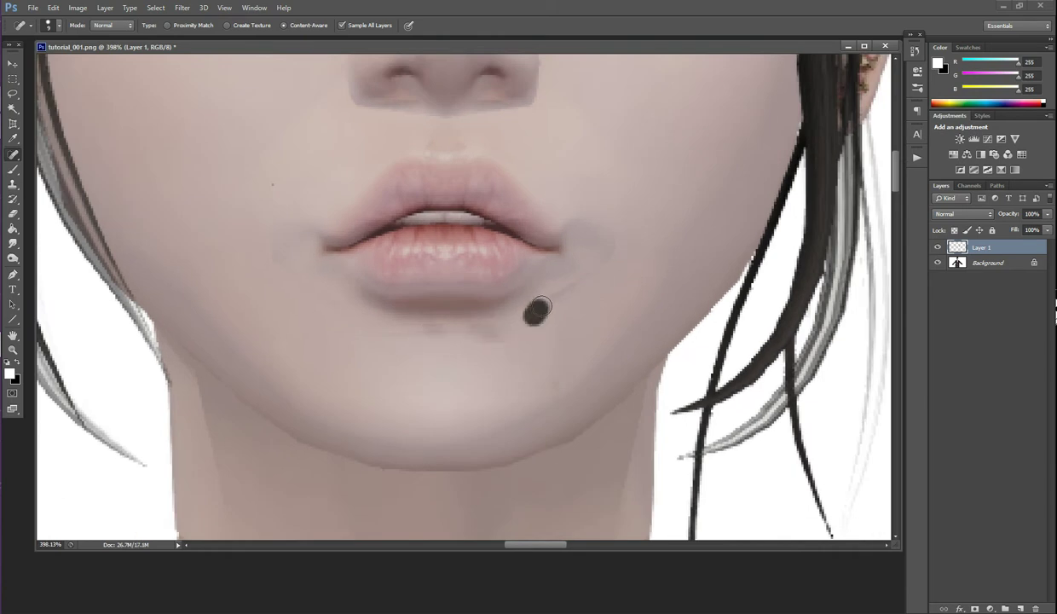
{"action": "left_click", "coordinate": [916, 50]}
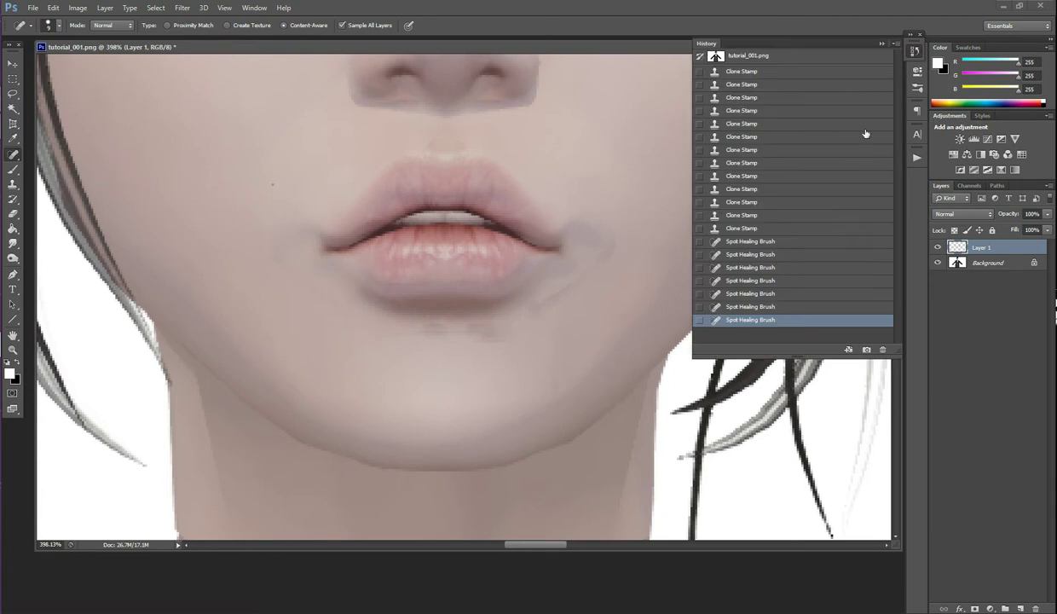
{"action": "left_click", "coordinate": [762, 281]}
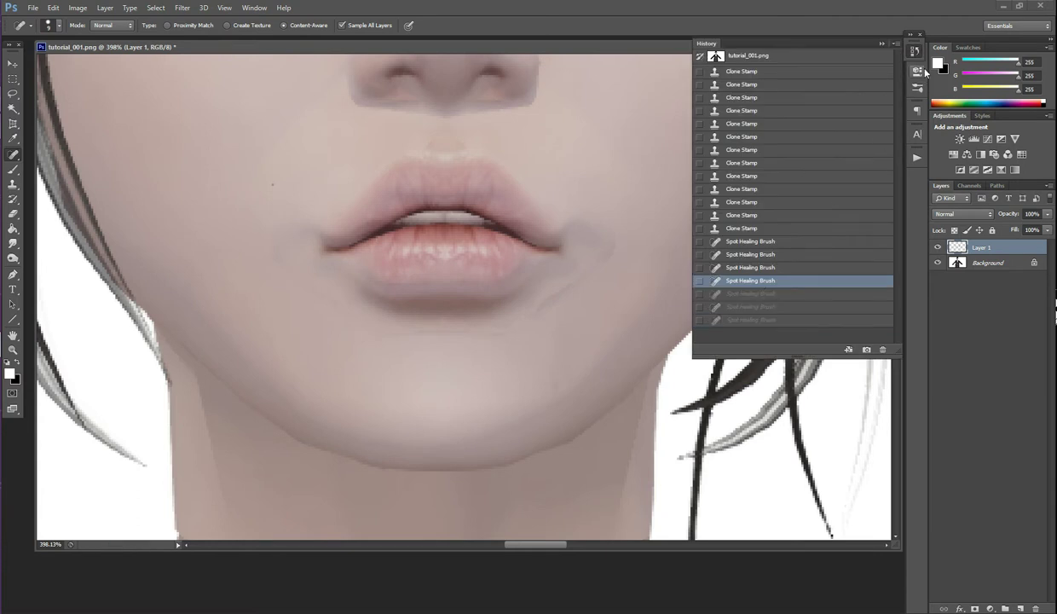
{"action": "left_click", "coordinate": [883, 43]}
Spot-heal the faint diagonal mark running from below the lower lip towards the image-right cheek with short dabs
{"action": "left_click", "coordinate": [541, 309]}
{"action": "left_click", "coordinate": [544, 302]}
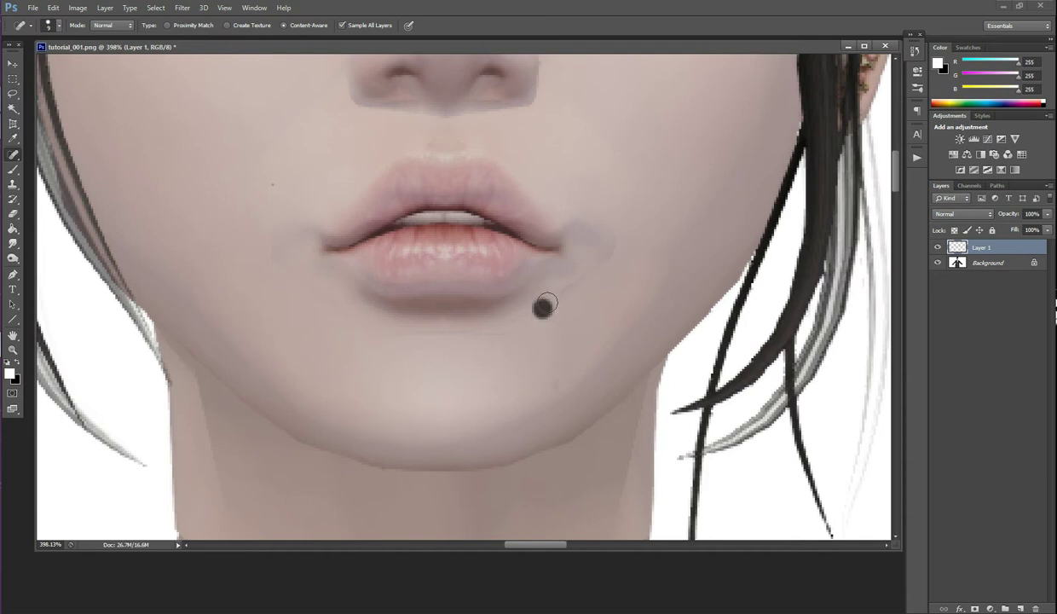
{"action": "left_click", "coordinate": [556, 288]}
{"action": "left_click", "coordinate": [569, 275]}
{"action": "left_click", "coordinate": [595, 260]}
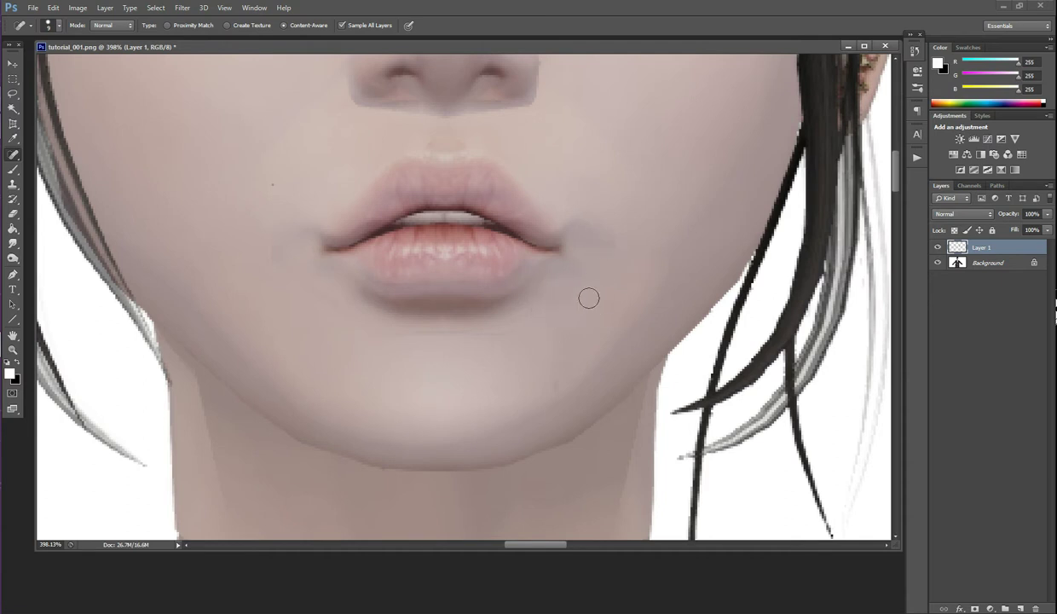
{"action": "left_click", "coordinate": [561, 282]}
Spot-heal the dark patch beside the image-right mouth corner and the uneven skin below the lower lip
{"action": "left_click", "coordinate": [608, 245]}
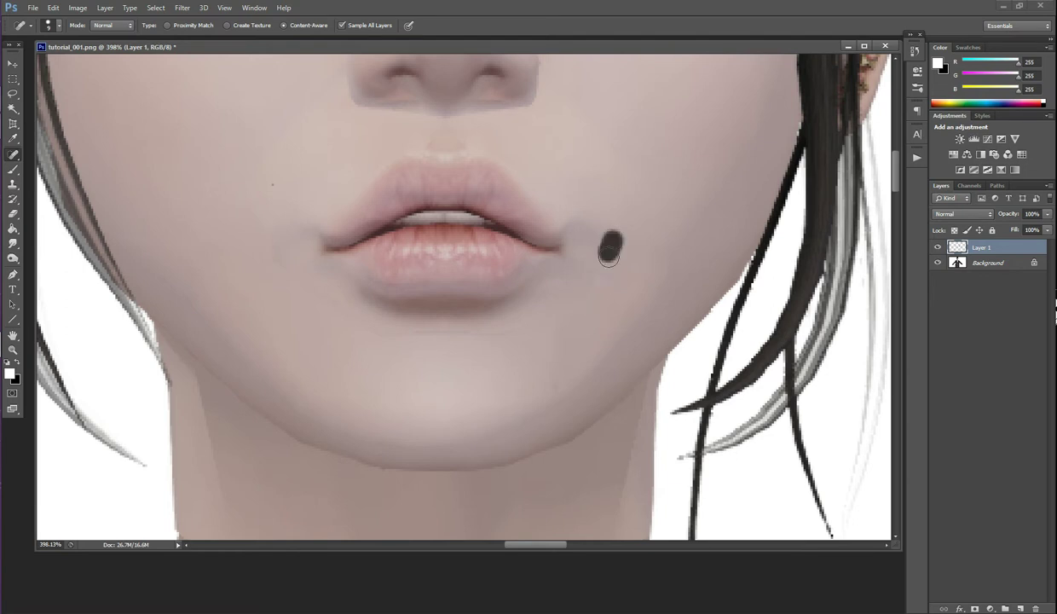
{"action": "left_click", "coordinate": [590, 275]}
{"action": "left_click", "coordinate": [506, 318]}
{"action": "left_click", "coordinate": [508, 336]}
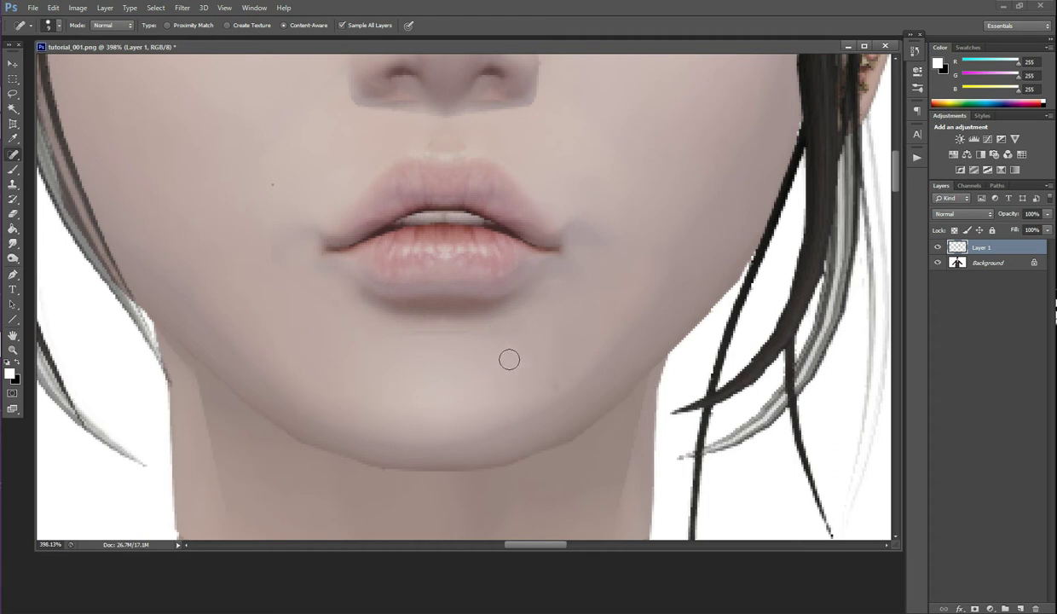
{"action": "left_click", "coordinate": [560, 282]}
{"action": "left_click", "coordinate": [587, 220]}
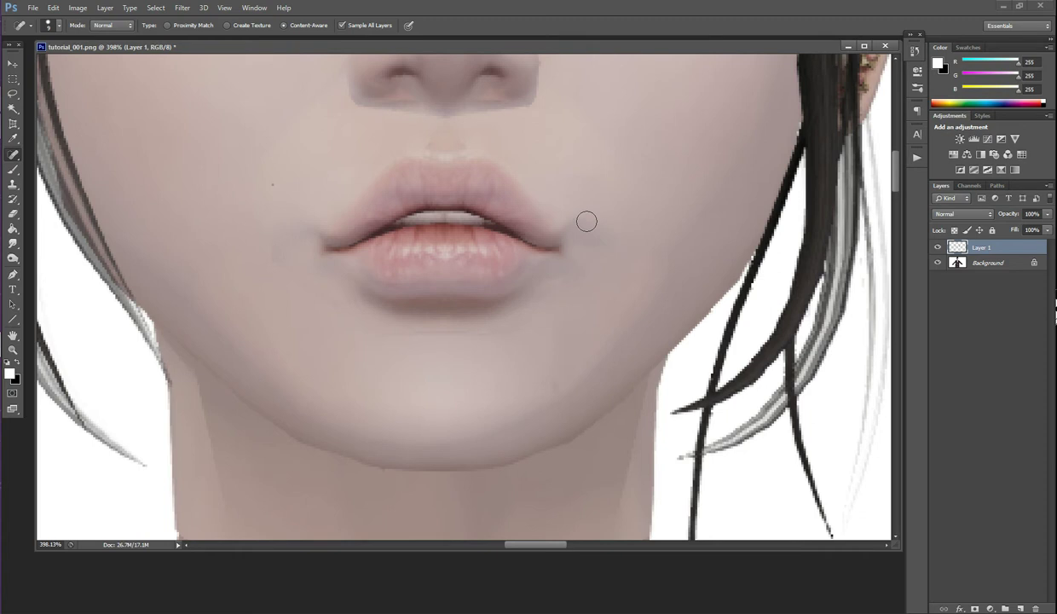
Patch the faint line beneath the lower lip with skin from the chin just below, and clear the selection
{"action": "right_click", "coordinate": [15, 158]}
{"action": "left_click", "coordinate": [60, 175]}
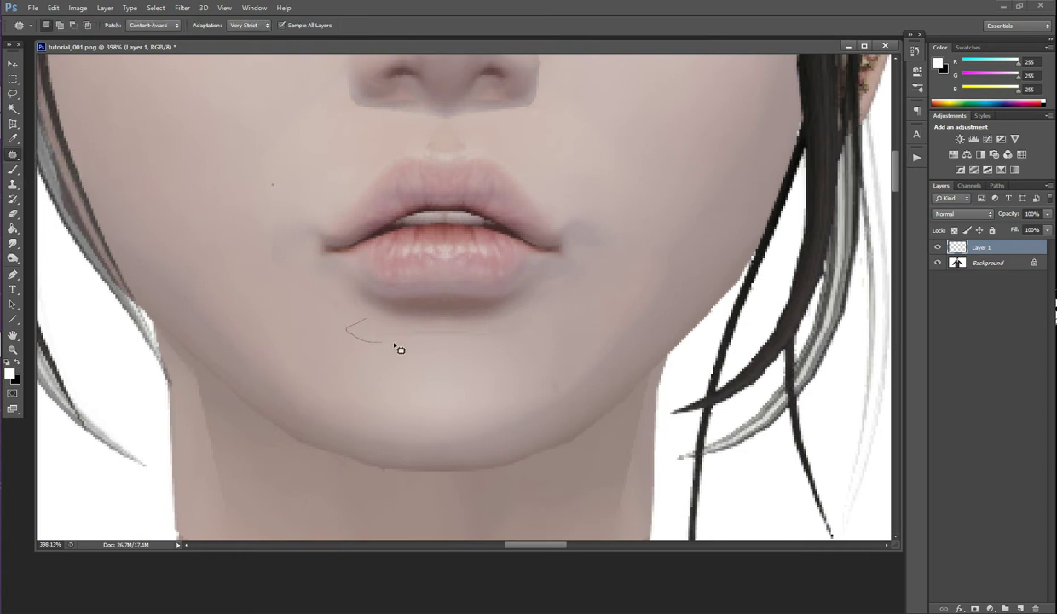
{"action": "mouse_move", "coordinate": [462, 348]}
{"action": "left_mouse_down"}
{"action": "mouse_move", "coordinate": [503, 342]}
{"action": "mouse_move", "coordinate": [539, 315]}
{"action": "mouse_move", "coordinate": [491, 315]}
{"action": "left_mouse_up"}
{"action": "left_click_drag", "start_coordinate": [373, 333], "coordinate": [365, 331]}
{"action": "mouse_move", "coordinate": [452, 342]}
{"action": "left_mouse_down"}
{"action": "mouse_move", "coordinate": [443, 373]}
{"action": "mouse_move", "coordinate": [455, 366]}
{"action": "left_mouse_up"}
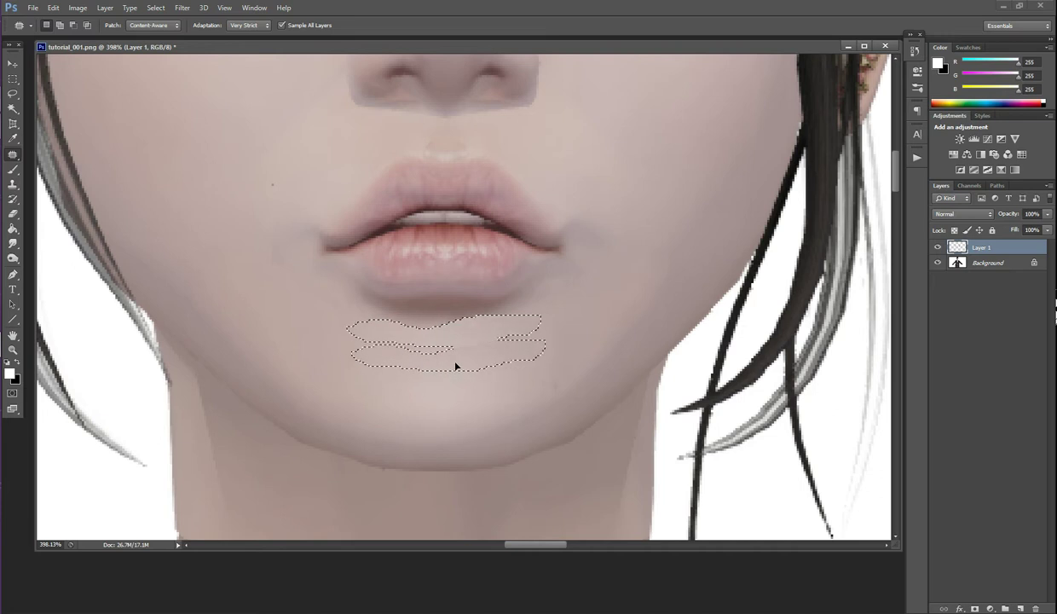
{"action": "right_click", "coordinate": [459, 373]}
{"action": "left_click", "coordinate": [490, 376]}
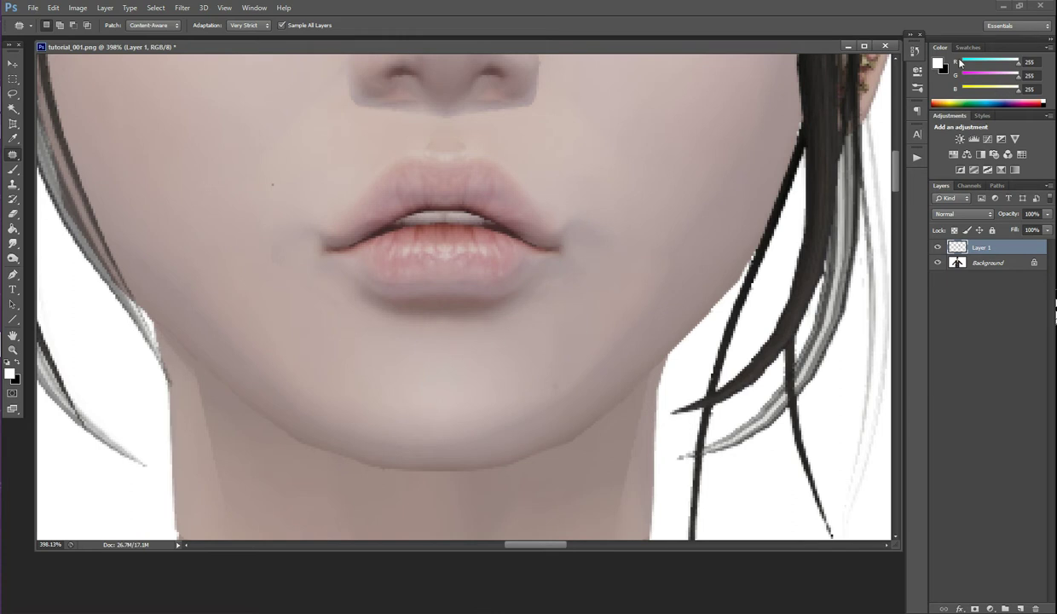
Compare the chin before and after the patch in the history, returning to the patched state
{"action": "left_click", "coordinate": [916, 51]}
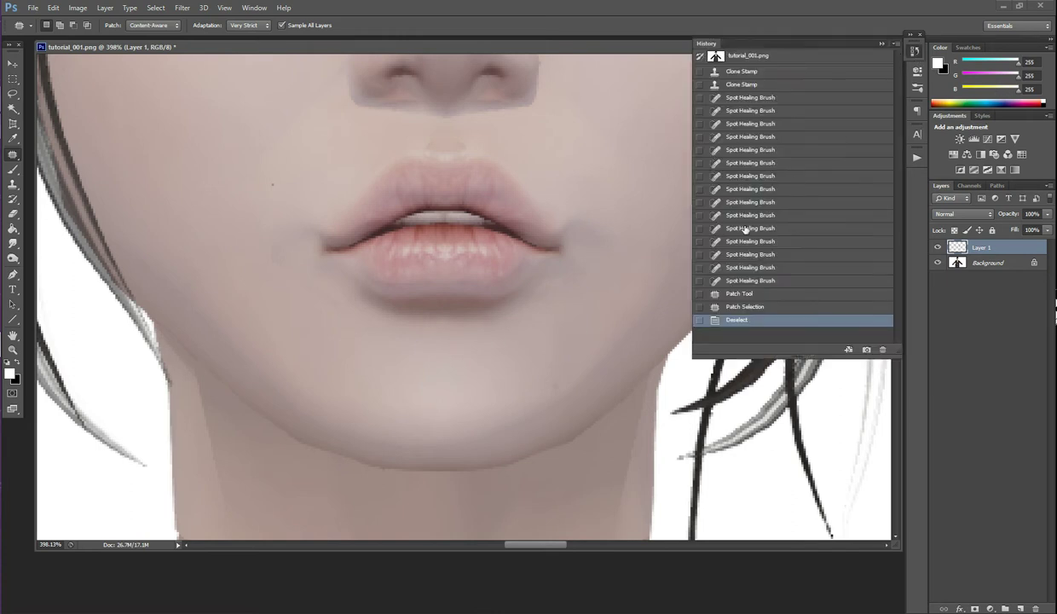
{"action": "left_click", "coordinate": [738, 281]}
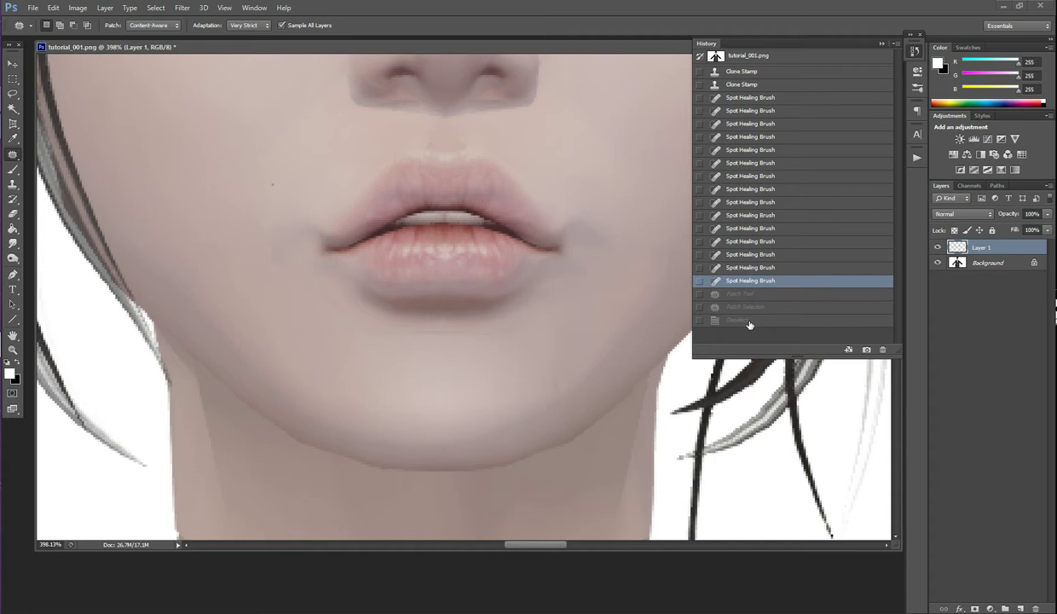
{"action": "left_click", "coordinate": [750, 321]}
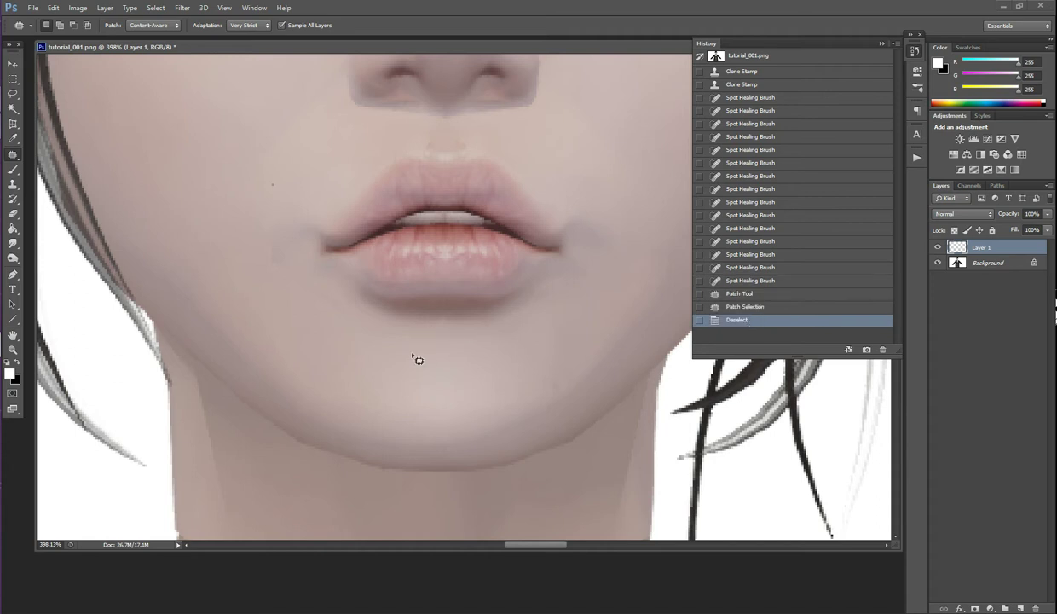
Spot-heal the uneven skin around both mouth corners and below the image-right end of the lower lip with short strokes
{"action": "left_click", "coordinate": [917, 54]}
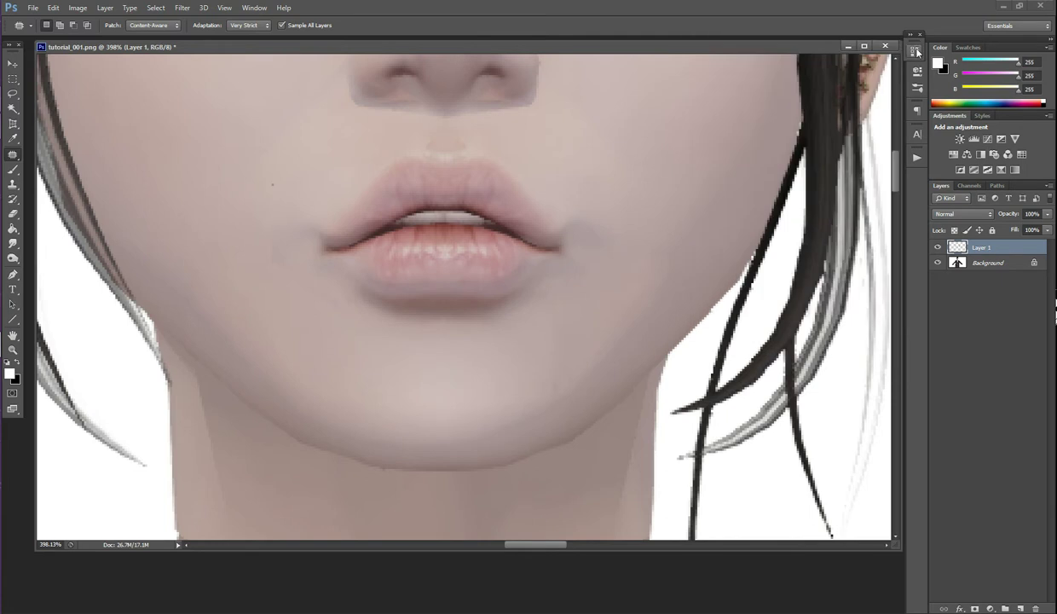
{"action": "right_click", "coordinate": [12, 157]}
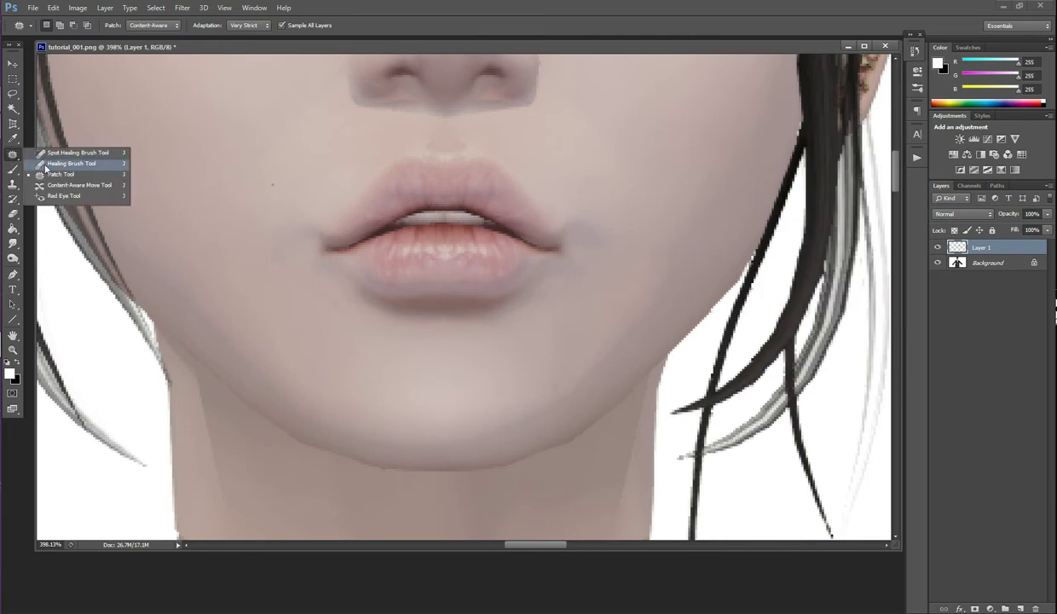
{"action": "left_click", "coordinate": [48, 163]}
{"action": "left_click_drag", "start_coordinate": [259, 231], "coordinate": [279, 266]}
{"action": "left_click_drag", "start_coordinate": [323, 295], "coordinate": [328, 297]}
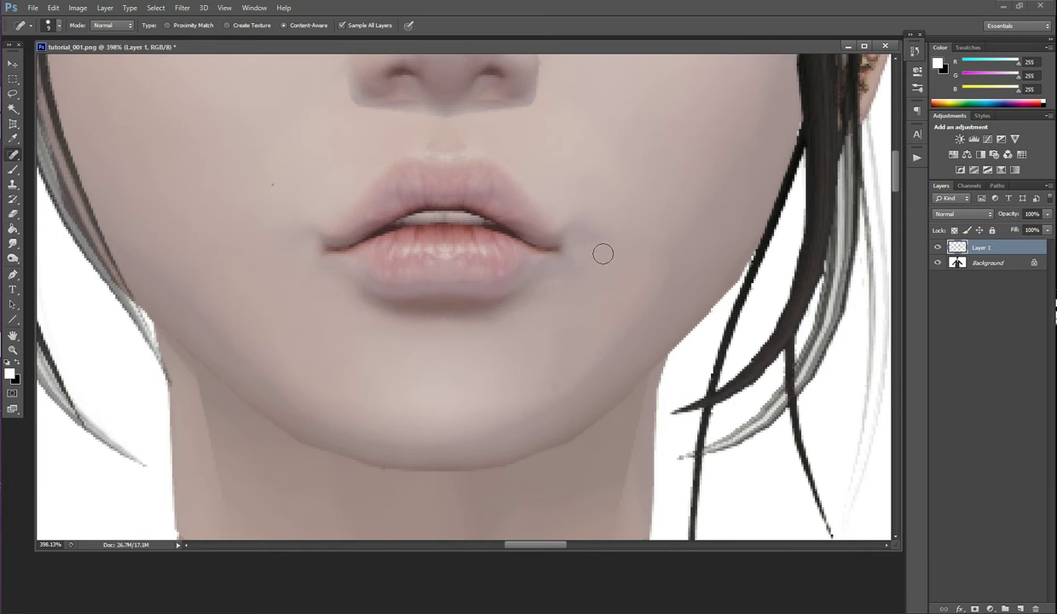
{"action": "left_click_drag", "start_coordinate": [592, 279], "coordinate": [581, 292]}
{"action": "left_click", "coordinate": [556, 300]}
{"action": "left_click", "coordinate": [567, 277]}
{"action": "left_click", "coordinate": [560, 213]}
Switch to the Clone Stamp and lower its opacity to 22%
{"action": "left_click", "coordinate": [13, 228]}
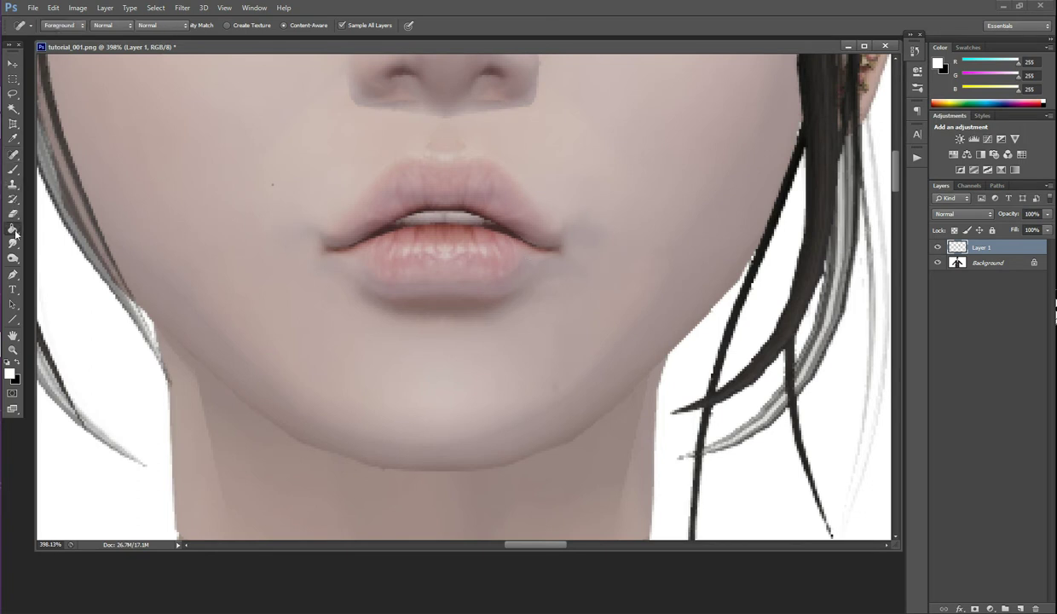
{"action": "left_click", "coordinate": [12, 185]}
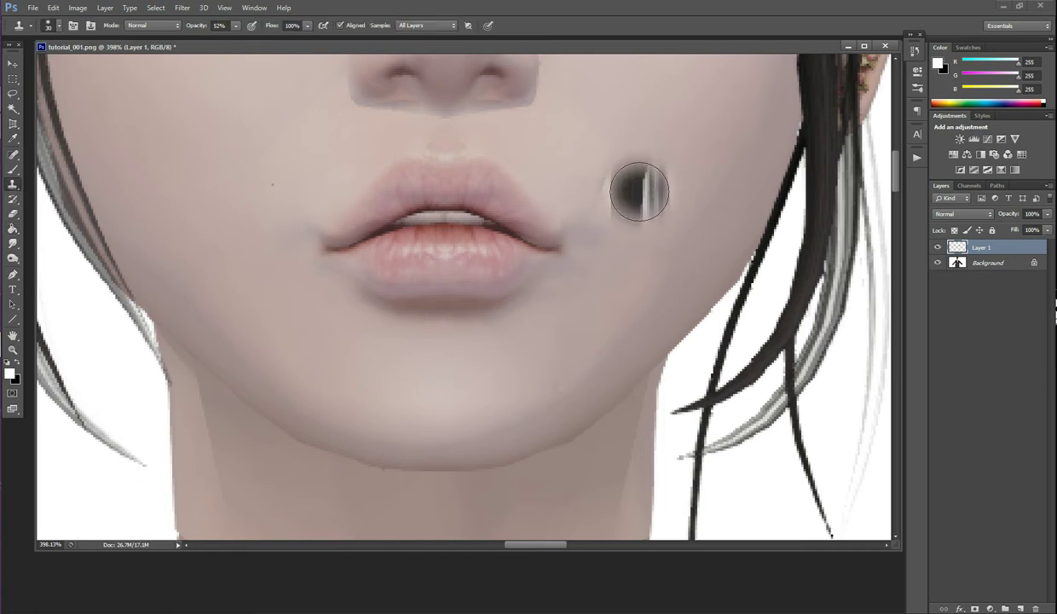
{"action": "left_click", "coordinate": [643, 176], "text": "alt"}
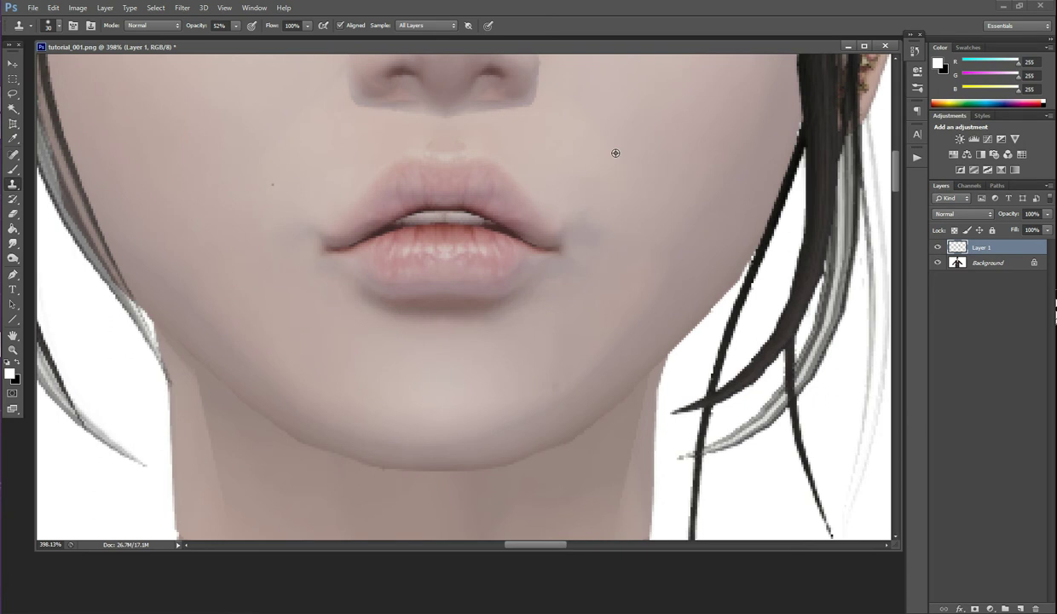
{"action": "left_click", "coordinate": [58, 26]}
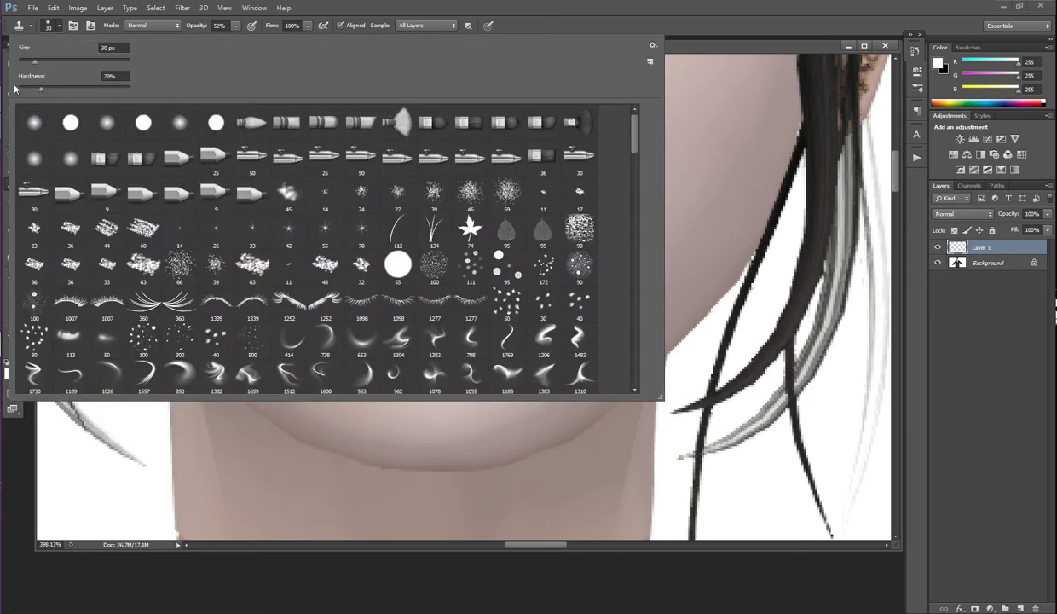
{"action": "left_click", "coordinate": [60, 28]}
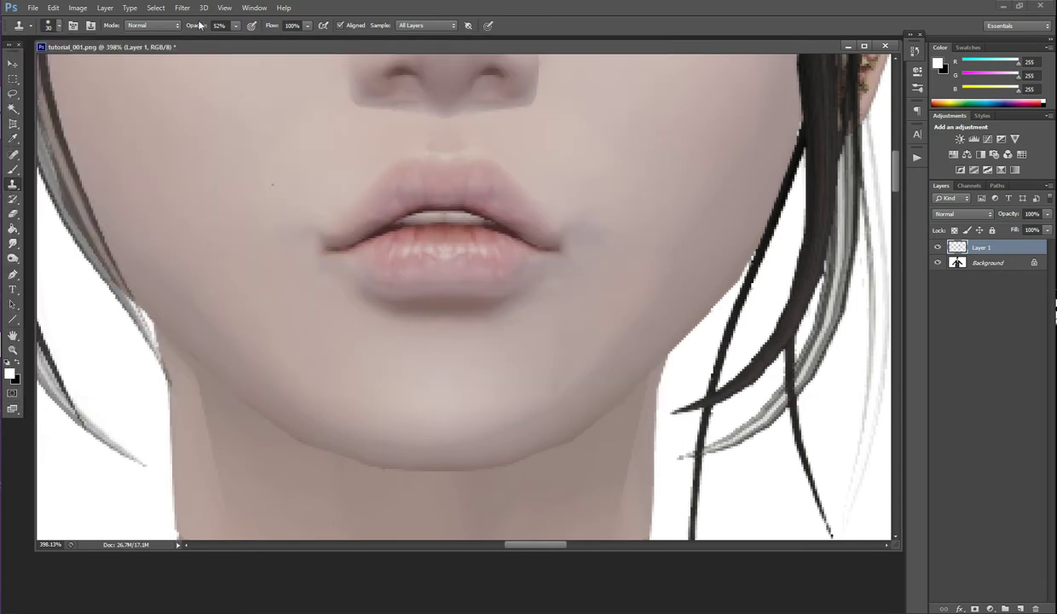
{"action": "left_click", "coordinate": [236, 29]}
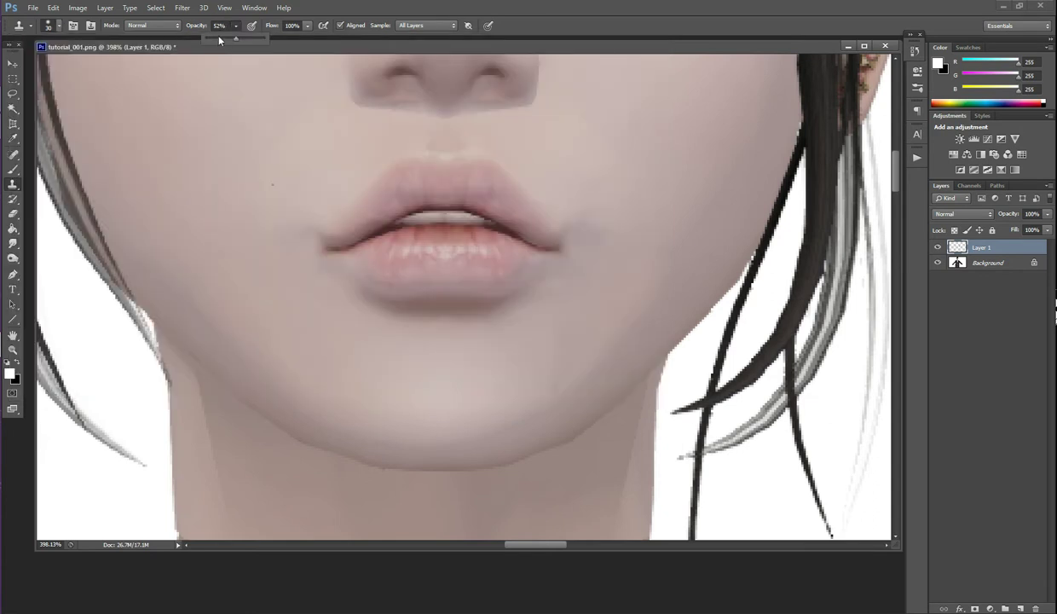
{"action": "left_click", "coordinate": [218, 39]}
Clone clean cheek skin over the dark patch beside the image-right mouth corner, undoing the stroke that spills across the lip
{"action": "left_click", "coordinate": [639, 151], "text": "alt"}
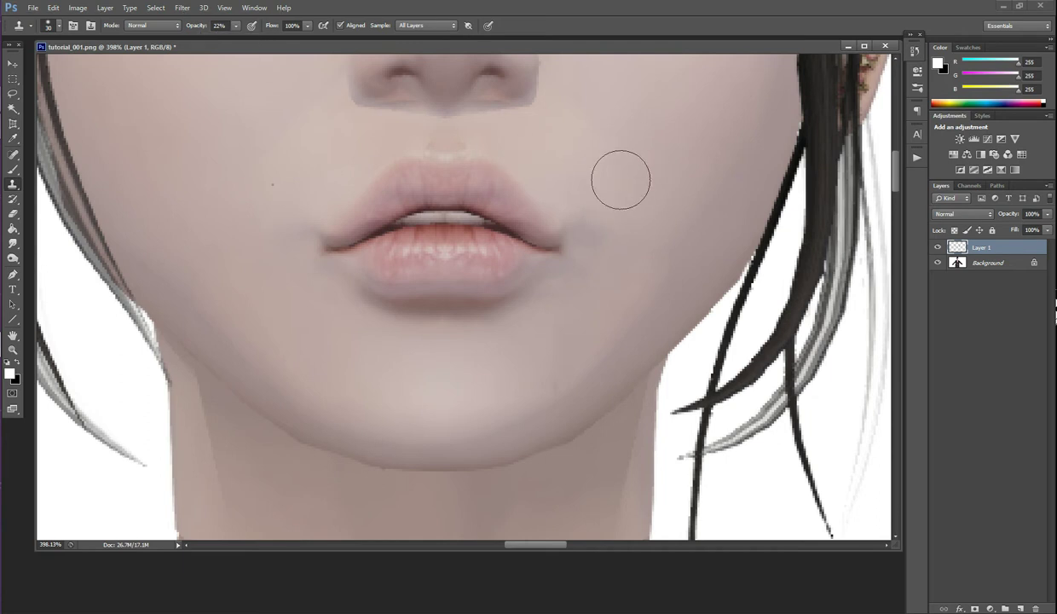
{"action": "mouse_move", "coordinate": [609, 218]}
{"action": "left_mouse_down"}
{"action": "mouse_move", "coordinate": [610, 244]}
{"action": "mouse_move", "coordinate": [578, 202]}
{"action": "mouse_move", "coordinate": [582, 274]}
{"action": "mouse_move", "coordinate": [603, 247]}
{"action": "mouse_move", "coordinate": [596, 201]}
{"action": "mouse_move", "coordinate": [606, 216]}
{"action": "mouse_move", "coordinate": [583, 213]}
{"action": "mouse_move", "coordinate": [591, 201]}
{"action": "mouse_move", "coordinate": [583, 196]}
{"action": "mouse_move", "coordinate": [592, 226]}
{"action": "left_mouse_up"}
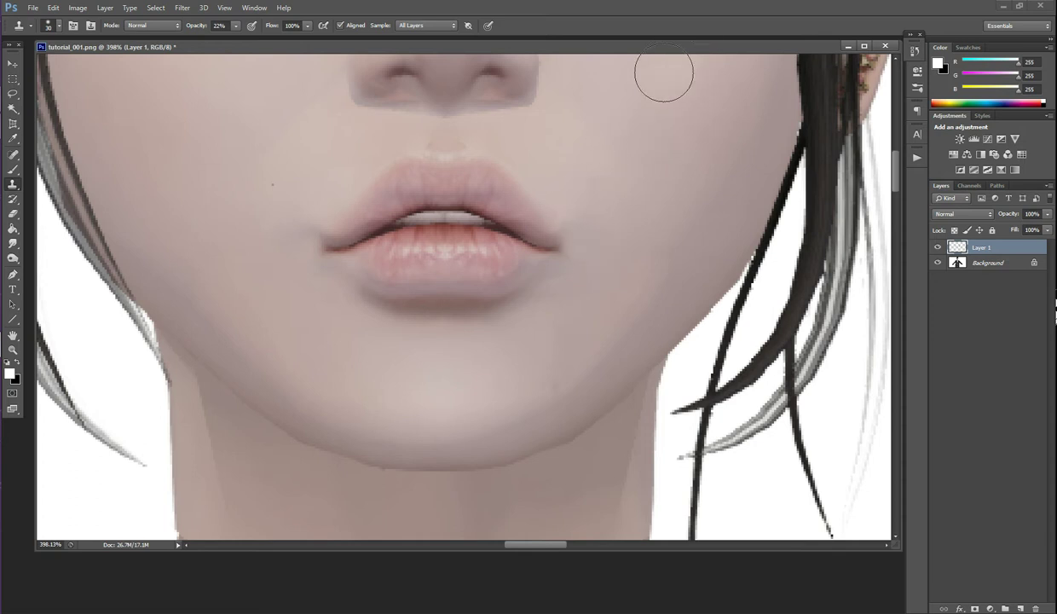
{"action": "left_click", "coordinate": [548, 172], "text": "alt"}
{"action": "mouse_move", "coordinate": [550, 182]}
{"action": "left_mouse_down"}
{"action": "mouse_move", "coordinate": [567, 216]}
{"action": "mouse_move", "coordinate": [543, 219]}
{"action": "left_mouse_up"}
{"action": "left_click", "coordinate": [535, 171], "text": "alt"}
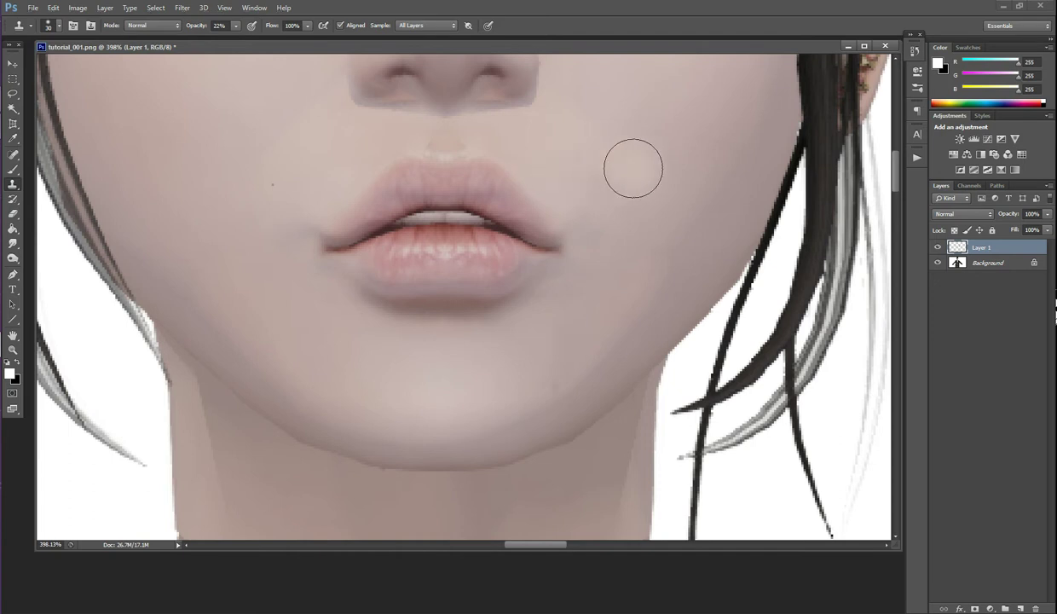
{"action": "left_click_drag", "start_coordinate": [630, 173], "coordinate": [550, 223]}
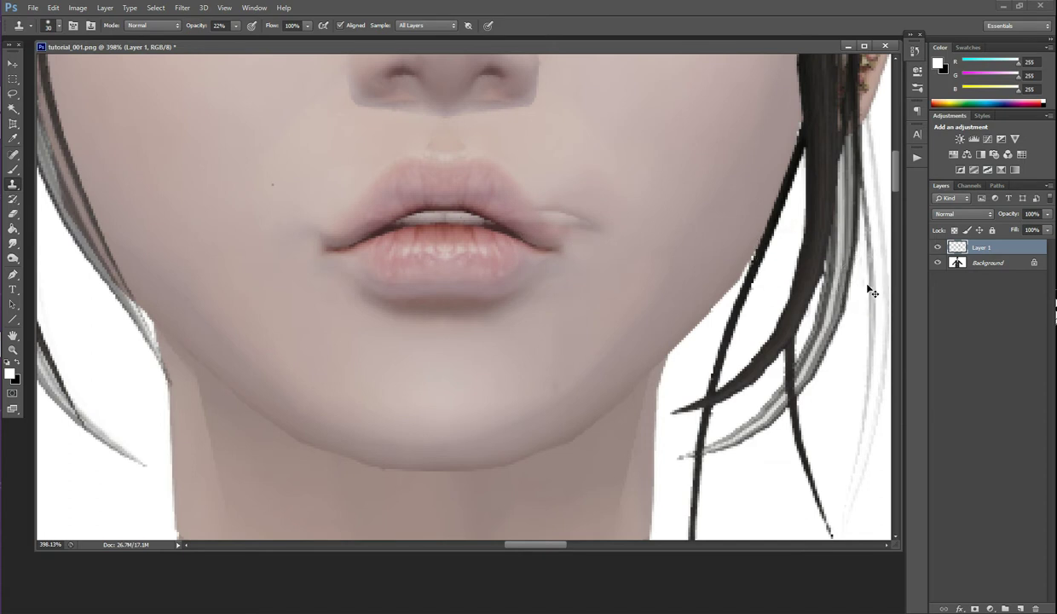
{"action": "key", "text": "ctrl+z"}
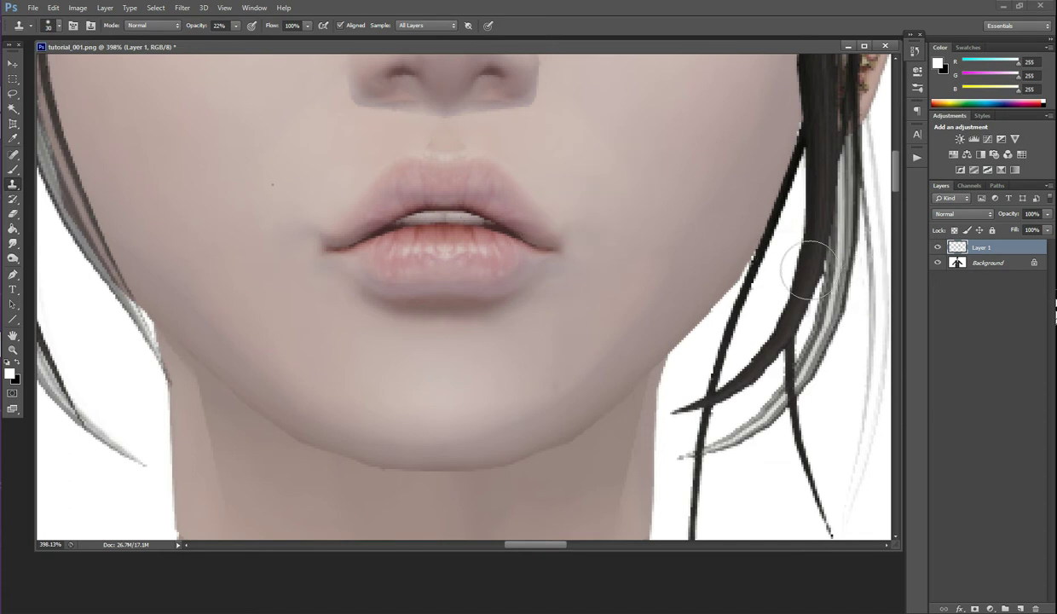
Clone skin from above the image-right mouth corner down past it, and soften the nearby cheek and chin with resampled skin
{"action": "left_click", "coordinate": [590, 131], "text": "alt"}
{"action": "left_click_drag", "start_coordinate": [590, 177], "coordinate": [600, 250]}
{"action": "left_click", "coordinate": [562, 137], "text": "alt"}
{"action": "left_click", "coordinate": [573, 177], "text": "alt"}
{"action": "left_click_drag", "start_coordinate": [580, 198], "coordinate": [595, 260]}
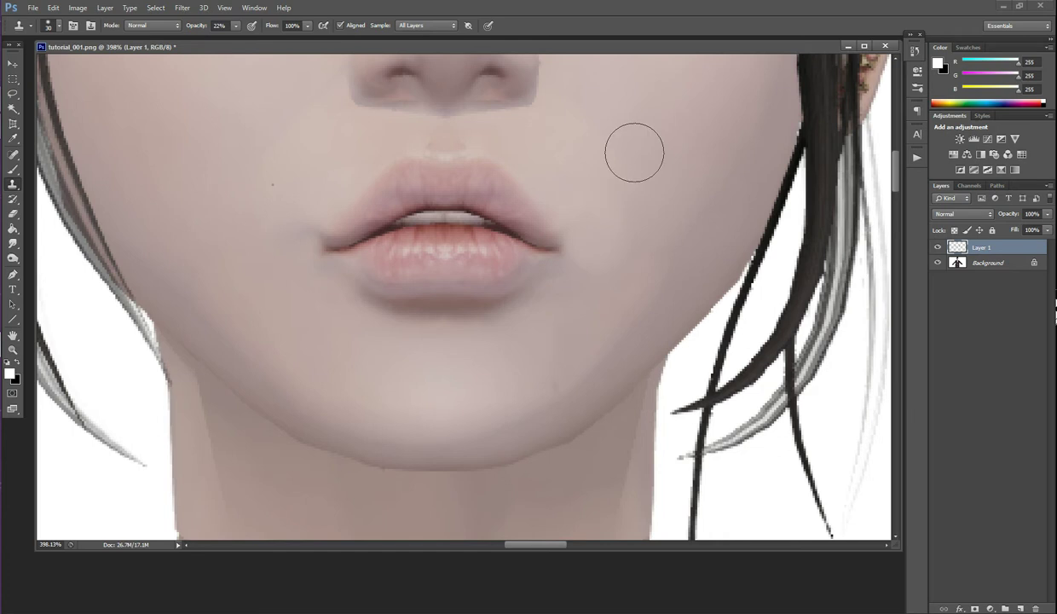
{"action": "key", "text": "alt"}
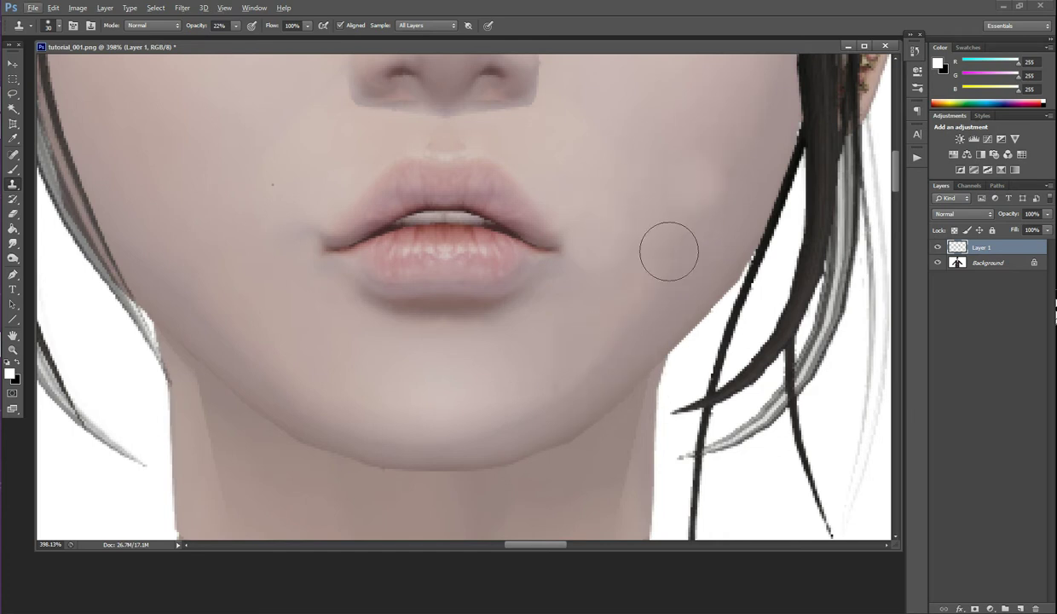
{"action": "key", "text": "alt"}
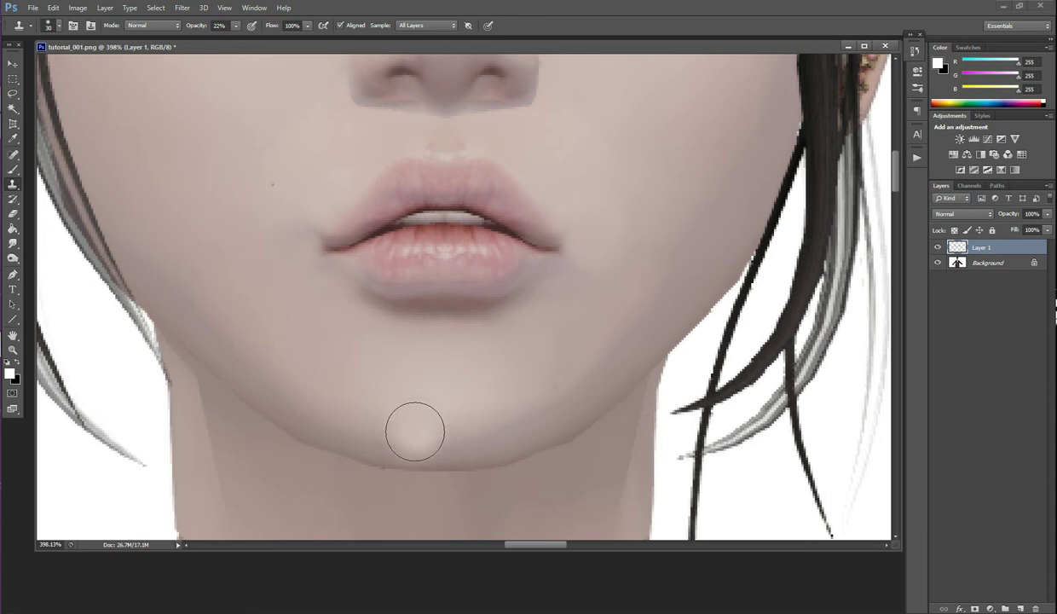
{"action": "key", "text": "alt"}
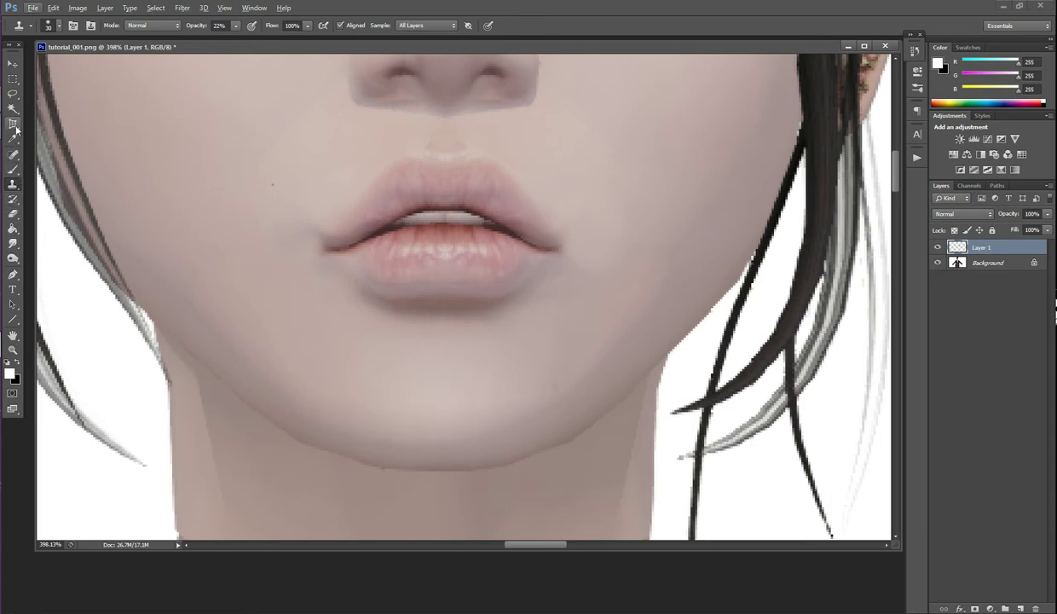
Try to patch the image-right jaw and chin with skin slightly closer to the mouth, and revert to the state before the patch
{"action": "left_click_drag", "start_coordinate": [13, 154], "coordinate": [64, 171]}
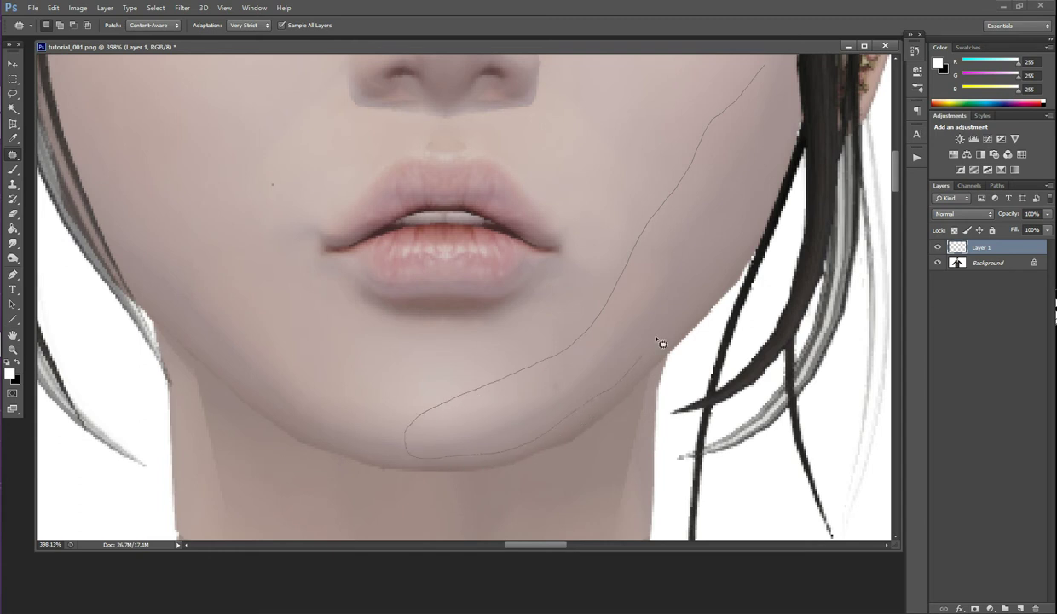
{"action": "left_click_drag", "start_coordinate": [792, 68], "coordinate": [790, 65]}
{"action": "left_click_drag", "start_coordinate": [622, 313], "coordinate": [599, 294]}
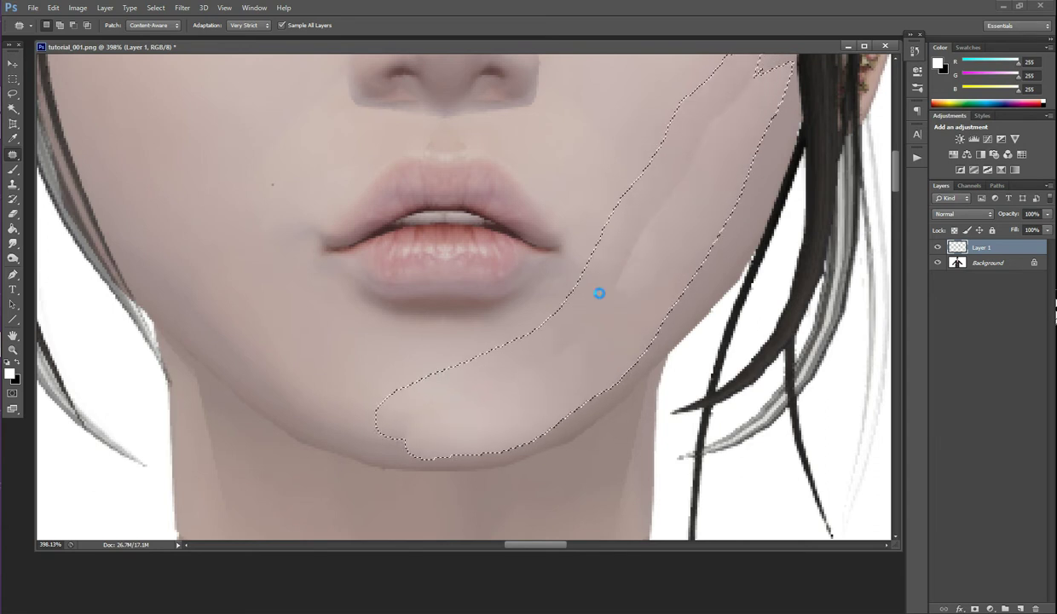
{"action": "right_click", "coordinate": [638, 270]}
{"action": "key", "text": "Escape"}
{"action": "right_click", "coordinate": [624, 150]}
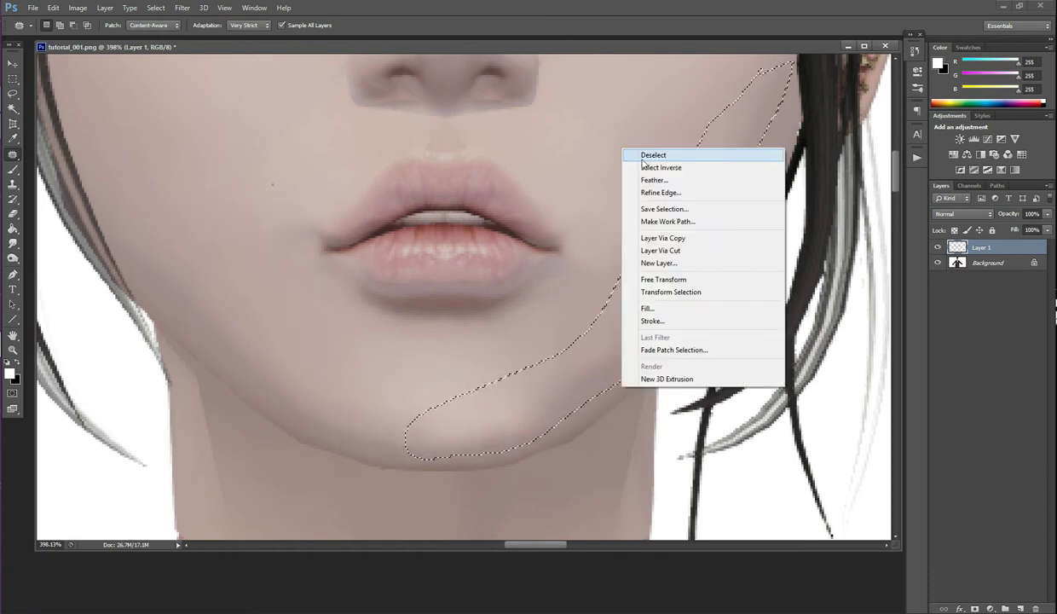
{"action": "left_click", "coordinate": [645, 157]}
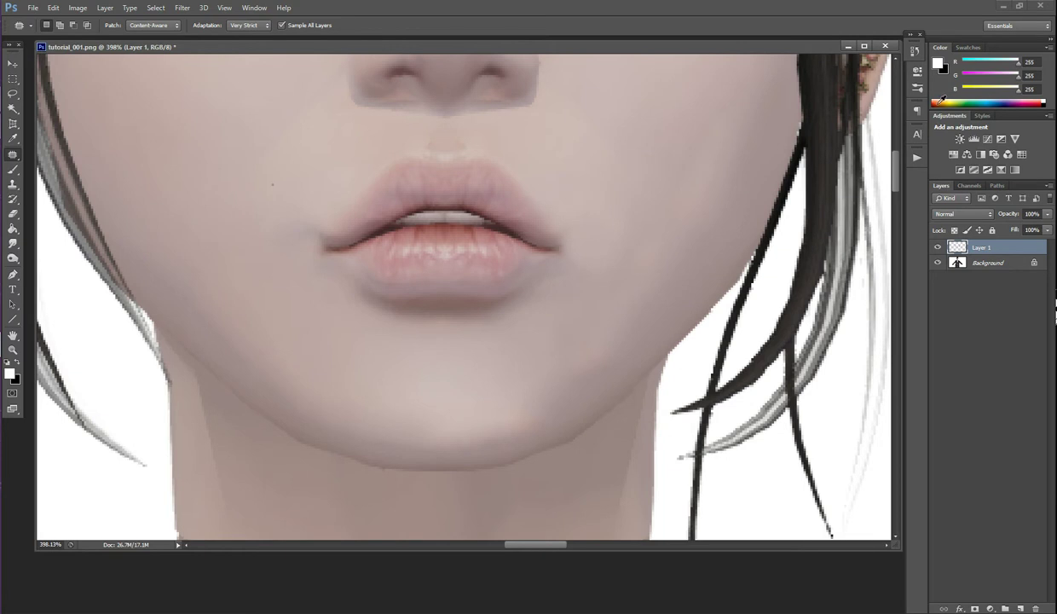
{"action": "left_click", "coordinate": [913, 53]}
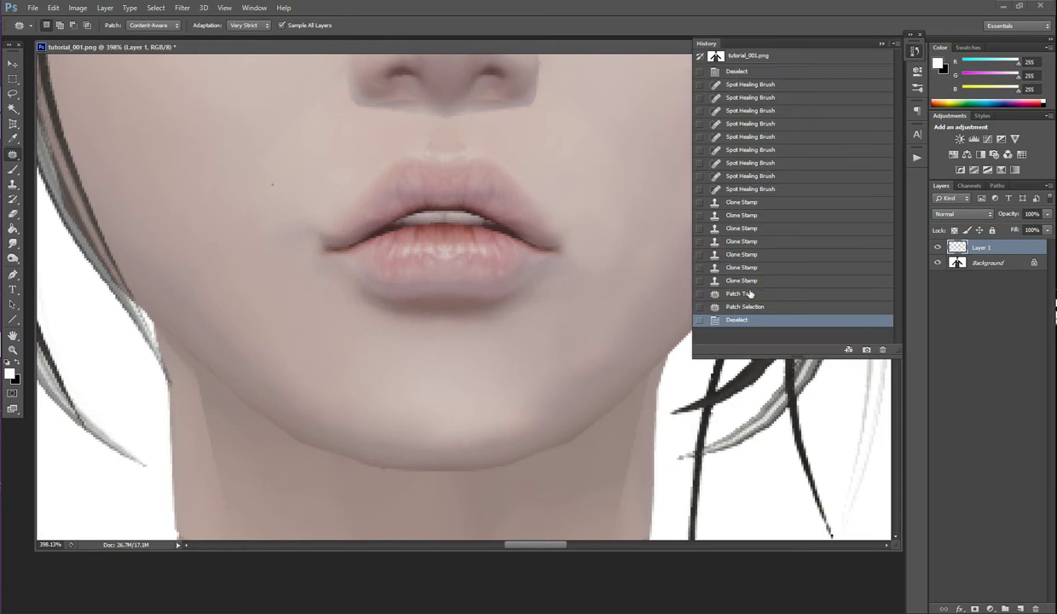
{"action": "left_click", "coordinate": [913, 52]}
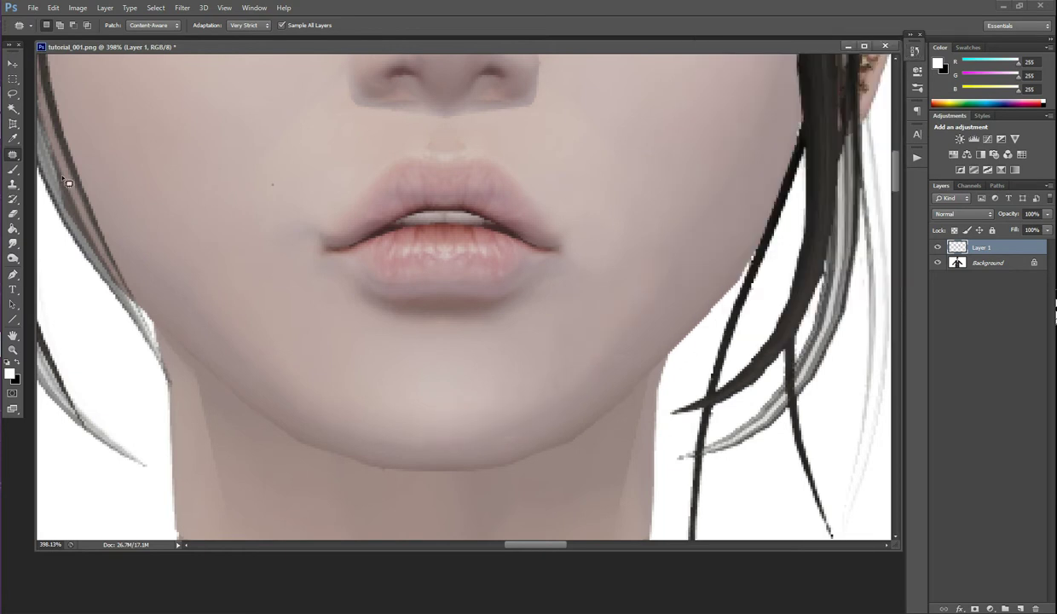
Clone smooth skin from the middle of the chin across the uneven tones along its lower part
{"action": "left_click", "coordinate": [12, 231]}
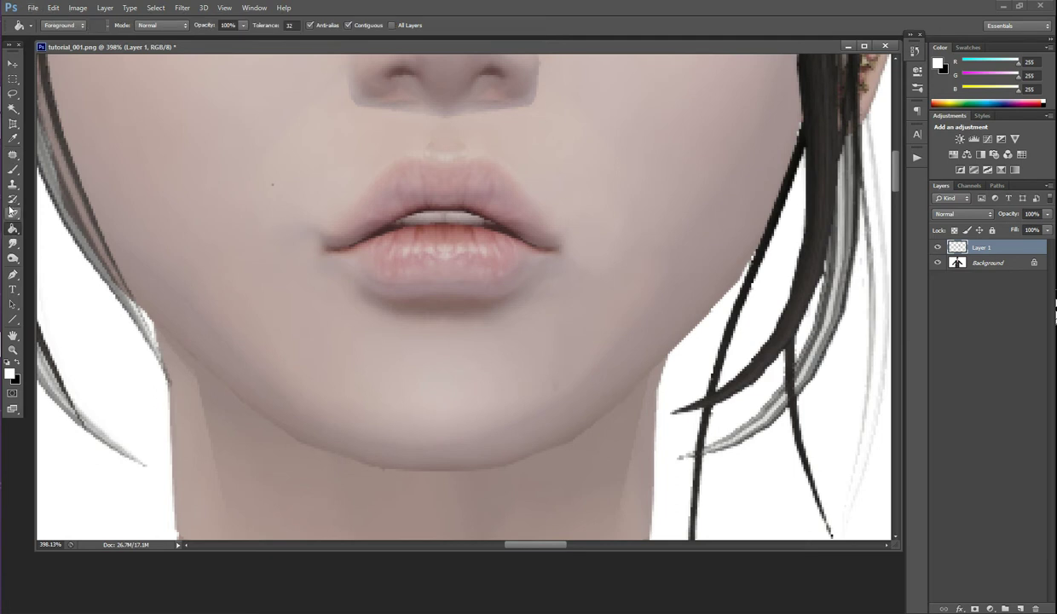
{"action": "left_click", "coordinate": [11, 188]}
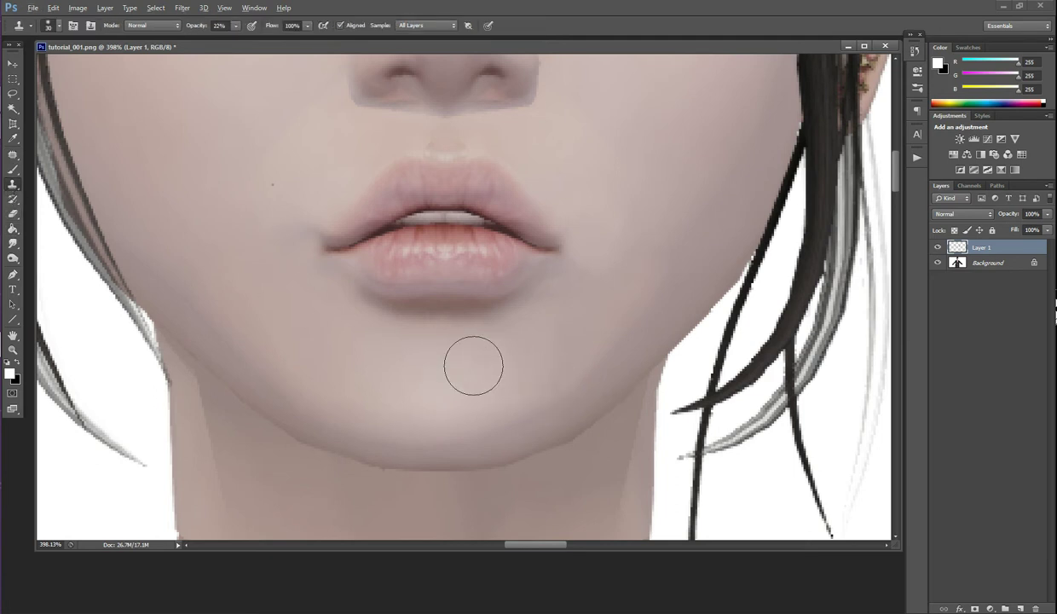
{"action": "left_click", "coordinate": [450, 388], "text": "alt"}
{"action": "mouse_move", "coordinate": [468, 422]}
{"action": "left_mouse_down"}
{"action": "mouse_move", "coordinate": [573, 371]}
{"action": "mouse_move", "coordinate": [618, 326]}
{"action": "mouse_move", "coordinate": [709, 185]}
{"action": "mouse_move", "coordinate": [732, 110]}
{"action": "mouse_move", "coordinate": [667, 266]}
{"action": "mouse_move", "coordinate": [601, 345]}
{"action": "mouse_move", "coordinate": [494, 417]}
{"action": "mouse_move", "coordinate": [454, 432]}
{"action": "mouse_move", "coordinate": [391, 432]}
{"action": "left_mouse_up"}
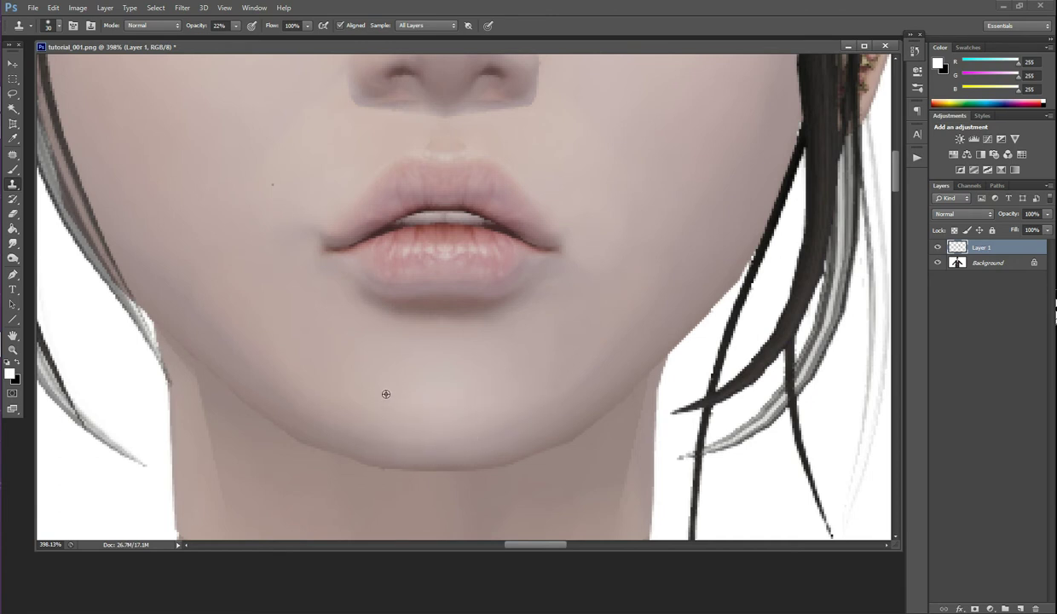
{"action": "left_click", "coordinate": [386, 394], "text": "alt"}
{"action": "left_click_drag", "start_coordinate": [395, 428], "coordinate": [503, 405]}
Clone cheek skin down the outer edge of the image-right cheek towards the jaw
{"action": "scroll", "coordinate": [729, 146], "scroll_direction": "up", "scroll_amount": 3}
{"action": "left_click", "coordinate": [653, 153], "text": "alt"}
{"action": "mouse_move", "coordinate": [753, 157]}
{"action": "left_mouse_down"}
{"action": "mouse_move", "coordinate": [746, 208]}
{"action": "mouse_move", "coordinate": [691, 335]}
{"action": "mouse_move", "coordinate": [699, 357]}
{"action": "left_mouse_up"}
Clone clean cheek skin over the dark shading beside the image-left mouth corner
{"action": "scroll", "coordinate": [700, 357], "scroll_direction": "down", "scroll_amount": 5}
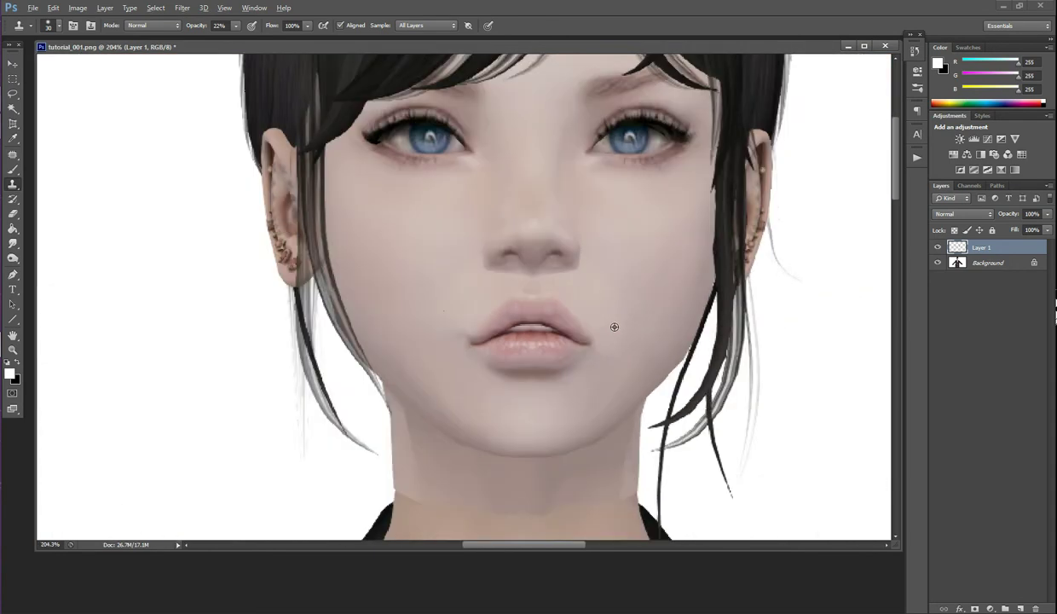
{"action": "scroll", "coordinate": [649, 365], "scroll_direction": "up", "scroll_amount": 4}
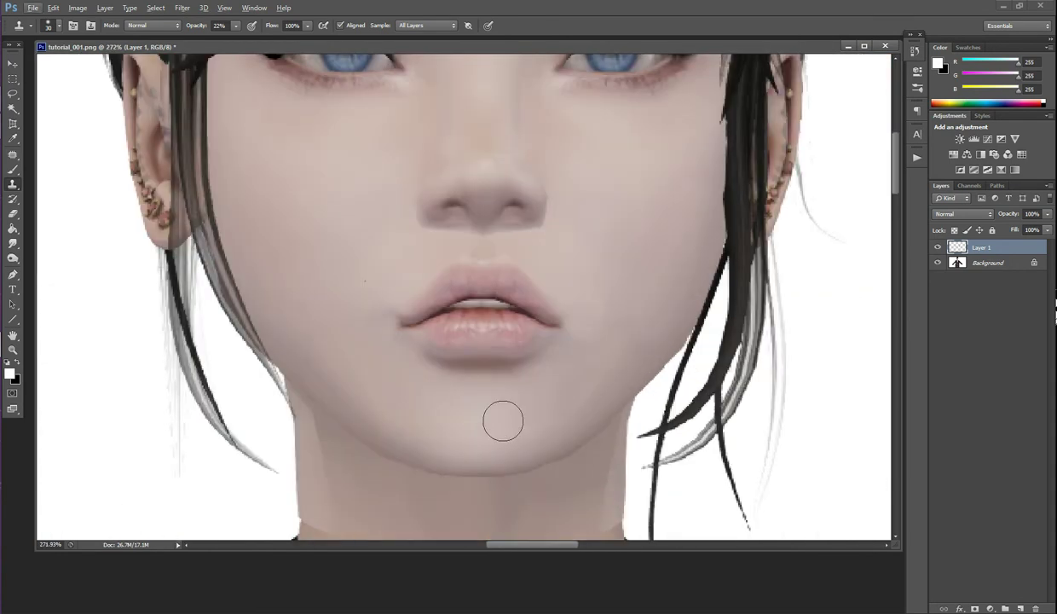
{"action": "scroll", "coordinate": [457, 410], "scroll_direction": "up", "scroll_amount": 2}
{"action": "scroll", "coordinate": [225, 221], "scroll_direction": "down", "scroll_amount": 2}
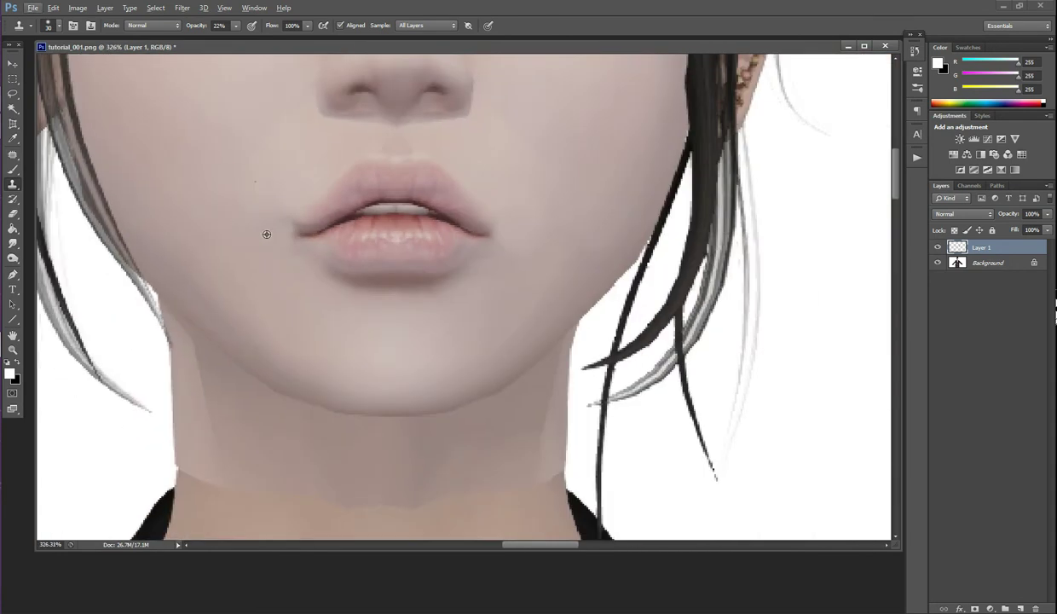
{"action": "left_click", "coordinate": [215, 186], "text": "alt"}
{"action": "mouse_move", "coordinate": [273, 184]}
{"action": "left_mouse_down"}
{"action": "mouse_move", "coordinate": [262, 227]}
{"action": "mouse_move", "coordinate": [259, 203]}
{"action": "mouse_move", "coordinate": [294, 271]}
{"action": "mouse_move", "coordinate": [264, 218]}
{"action": "left_mouse_up"}
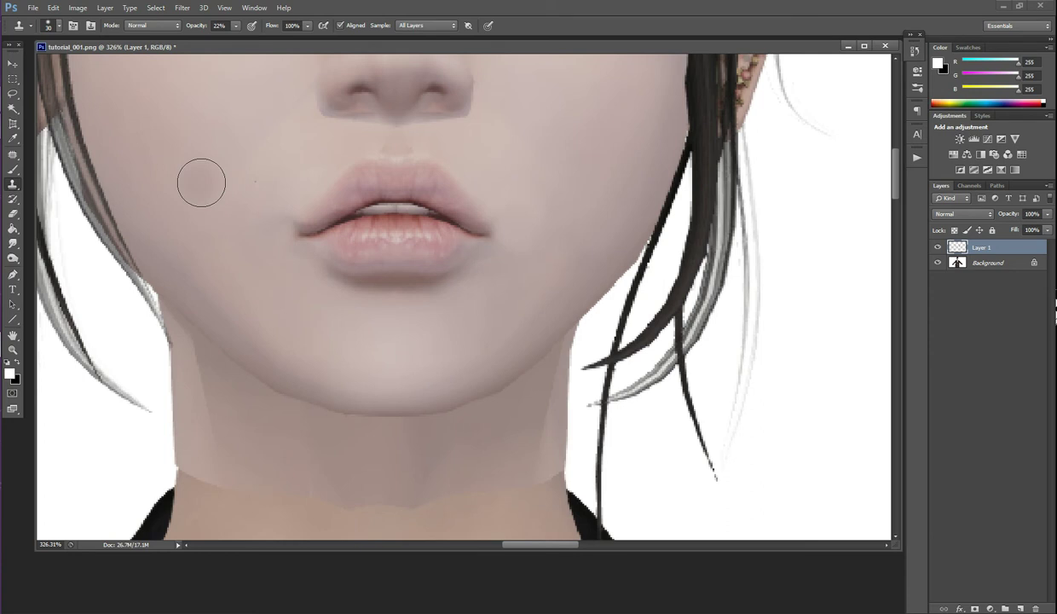
Even out the skin around both mouth corners and under the lower lip with resampled cheek skin, undoing the first stroke
{"action": "mouse_move", "coordinate": [543, 290]}
{"action": "left_mouse_down"}
{"action": "mouse_move", "coordinate": [534, 304]}
{"action": "mouse_move", "coordinate": [564, 243]}
{"action": "mouse_move", "coordinate": [480, 269]}
{"action": "left_mouse_up"}
{"action": "key", "text": "ctrl+z"}
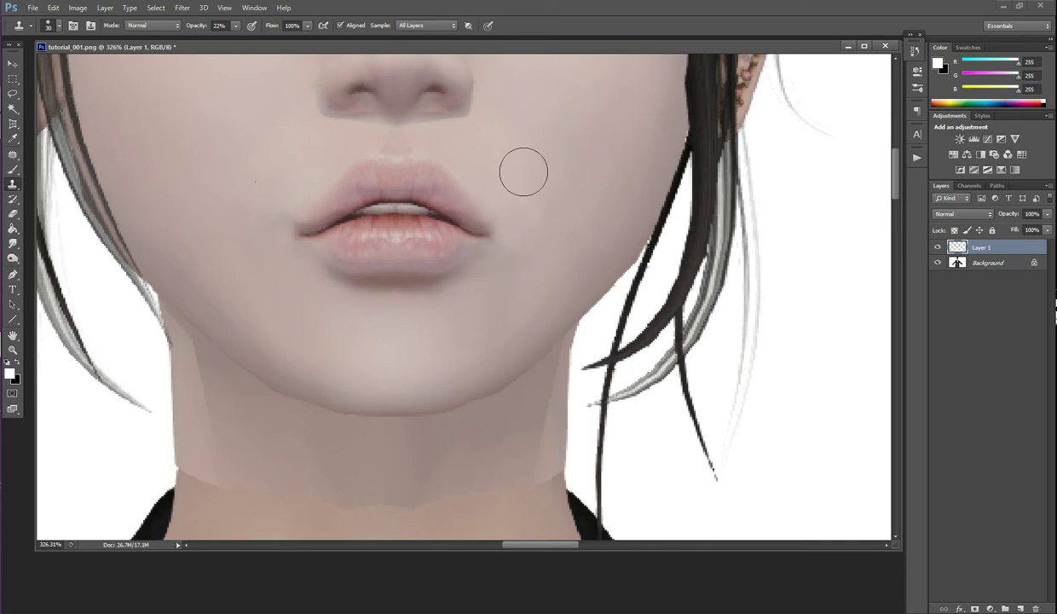
{"action": "mouse_move", "coordinate": [488, 256]}
{"action": "left_mouse_down"}
{"action": "mouse_move", "coordinate": [465, 304]}
{"action": "mouse_move", "coordinate": [524, 240]}
{"action": "left_mouse_up"}
{"action": "left_click", "coordinate": [510, 167], "text": "alt"}
{"action": "mouse_move", "coordinate": [366, 298]}
{"action": "left_mouse_down"}
{"action": "mouse_move", "coordinate": [437, 296]}
{"action": "mouse_move", "coordinate": [356, 305]}
{"action": "mouse_move", "coordinate": [333, 296]}
{"action": "mouse_move", "coordinate": [366, 298]}
{"action": "left_mouse_up"}
{"action": "left_click", "coordinate": [529, 162], "text": "alt"}
{"action": "mouse_move", "coordinate": [277, 208]}
{"action": "left_mouse_down"}
{"action": "mouse_move", "coordinate": [281, 193]}
{"action": "mouse_move", "coordinate": [271, 232]}
{"action": "mouse_move", "coordinate": [262, 198]}
{"action": "mouse_move", "coordinate": [335, 298]}
{"action": "mouse_move", "coordinate": [247, 220]}
{"action": "left_mouse_up"}
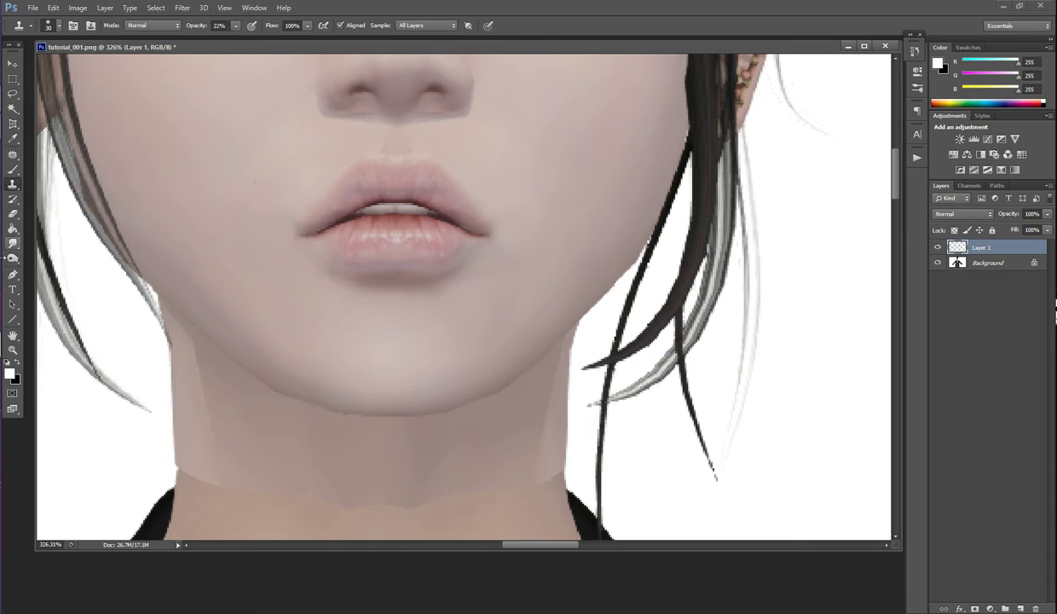
Examine the retouched skin around the mouth, cheeks and chin at several magnifications for remaining uneven tones
{"action": "left_click", "coordinate": [14, 214]}
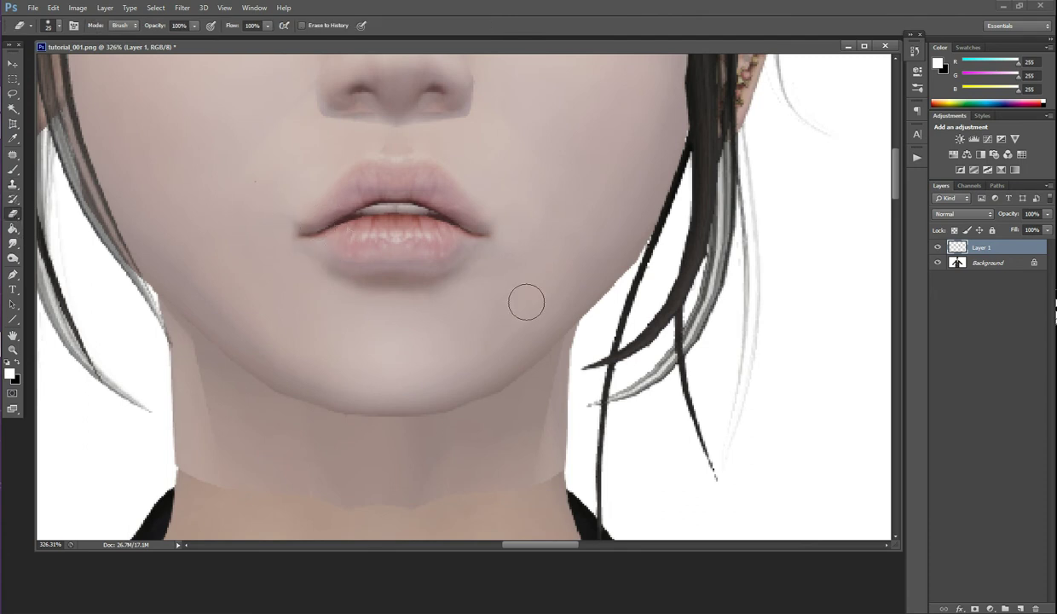
{"action": "scroll", "coordinate": [529, 298], "scroll_direction": "down", "scroll_amount": 3}
{"action": "scroll", "coordinate": [538, 290], "scroll_direction": "up", "scroll_amount": 3}
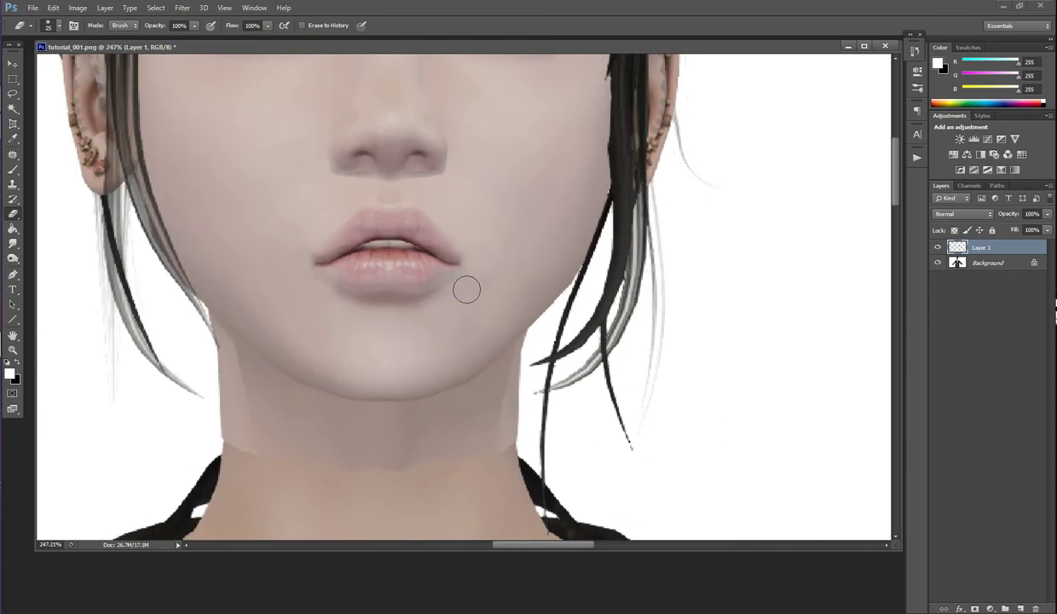
{"action": "scroll", "coordinate": [465, 291], "scroll_direction": "up", "scroll_amount": 3}
{"action": "scroll", "coordinate": [432, 317], "scroll_direction": "down", "scroll_amount": 1}
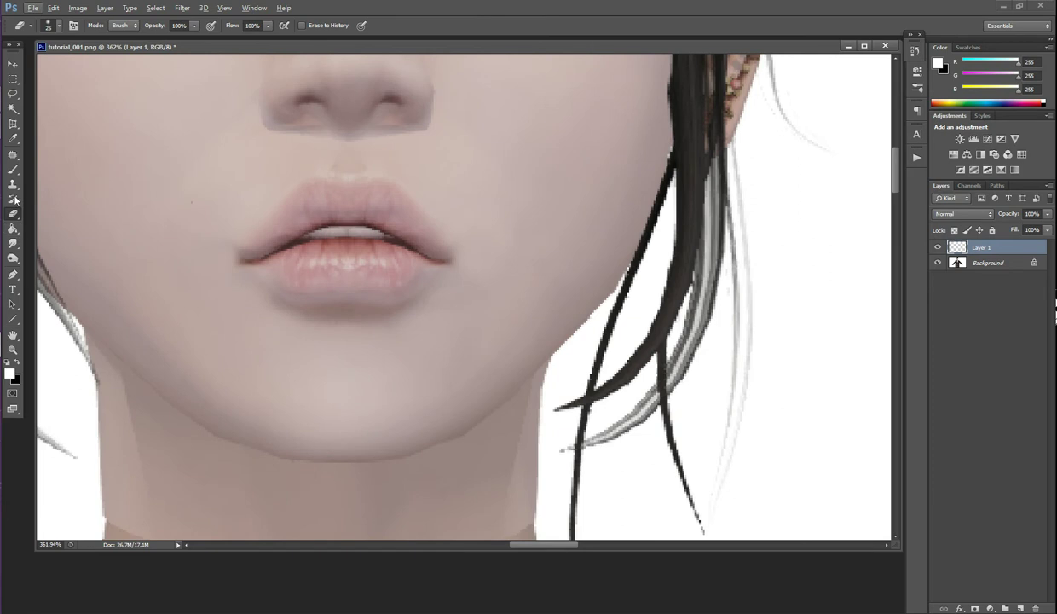
{"action": "left_click", "coordinate": [13, 184]}
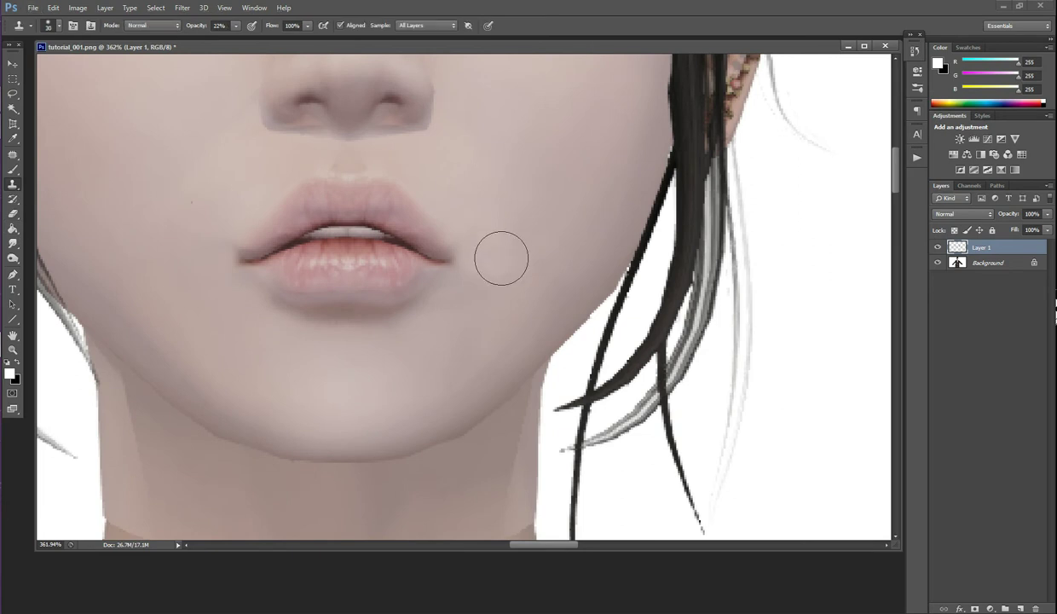
{"action": "scroll", "coordinate": [550, 265], "scroll_direction": "down", "scroll_amount": 5}
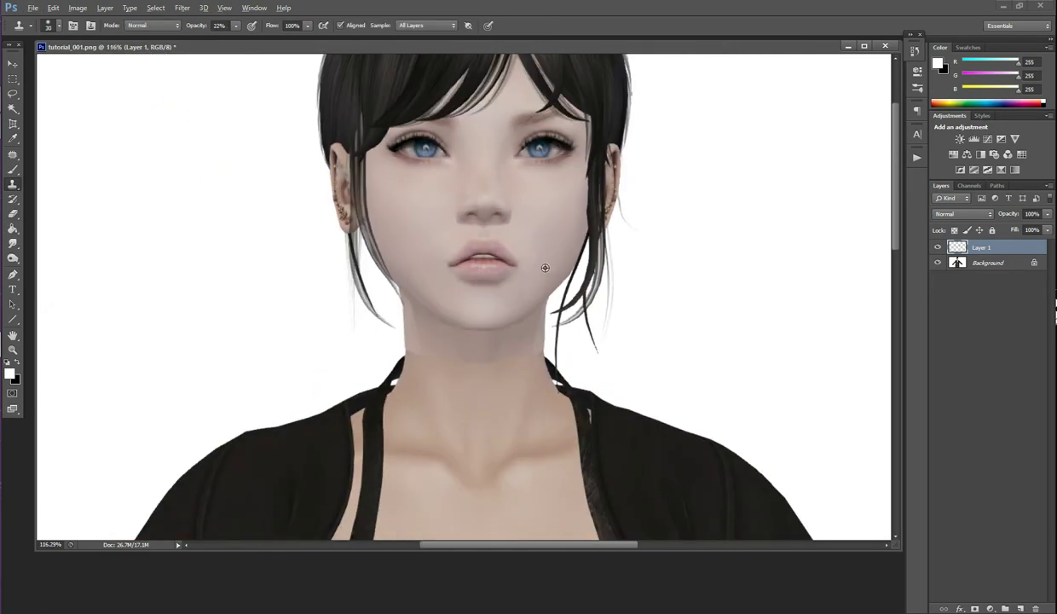
{"action": "scroll", "coordinate": [545, 268], "scroll_direction": "up", "scroll_amount": 3}
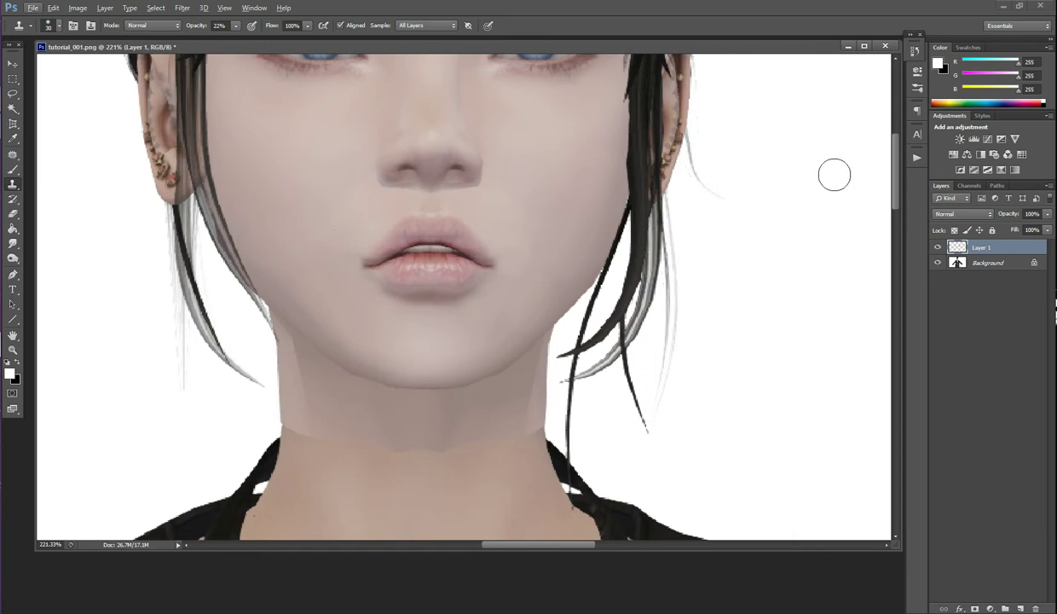
Patch the tone seam running across the middle of the neck with the lower neck skin just beneath it, then deselect
{"action": "scroll", "coordinate": [864, 194], "scroll_direction": "down", "scroll_amount": 1}
{"action": "scroll", "coordinate": [514, 248], "scroll_direction": "up", "scroll_amount": 2}
{"action": "scroll", "coordinate": [315, 235], "scroll_direction": "up", "scroll_amount": 1}
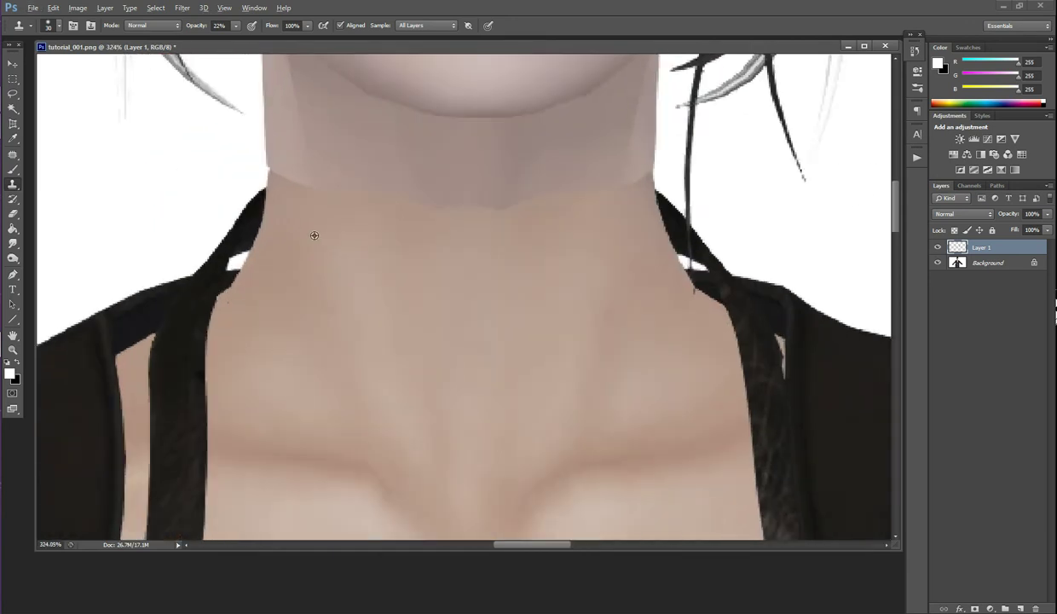
{"action": "scroll", "coordinate": [484, 262], "scroll_direction": "up", "scroll_amount": 1}
{"action": "scroll", "coordinate": [480, 264], "scroll_direction": "up", "scroll_amount": 1}
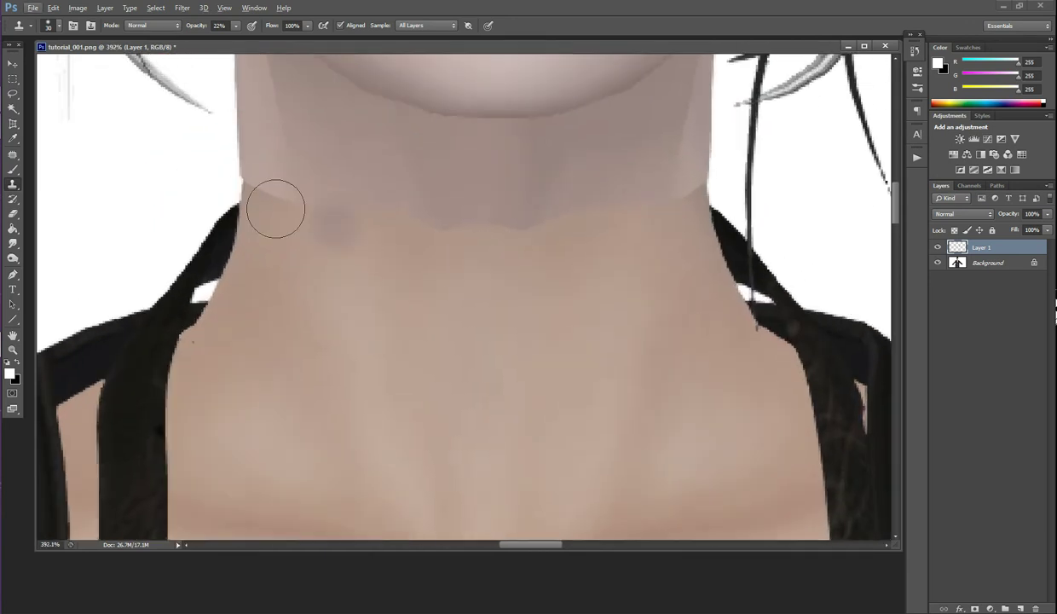
{"action": "left_click", "coordinate": [11, 155]}
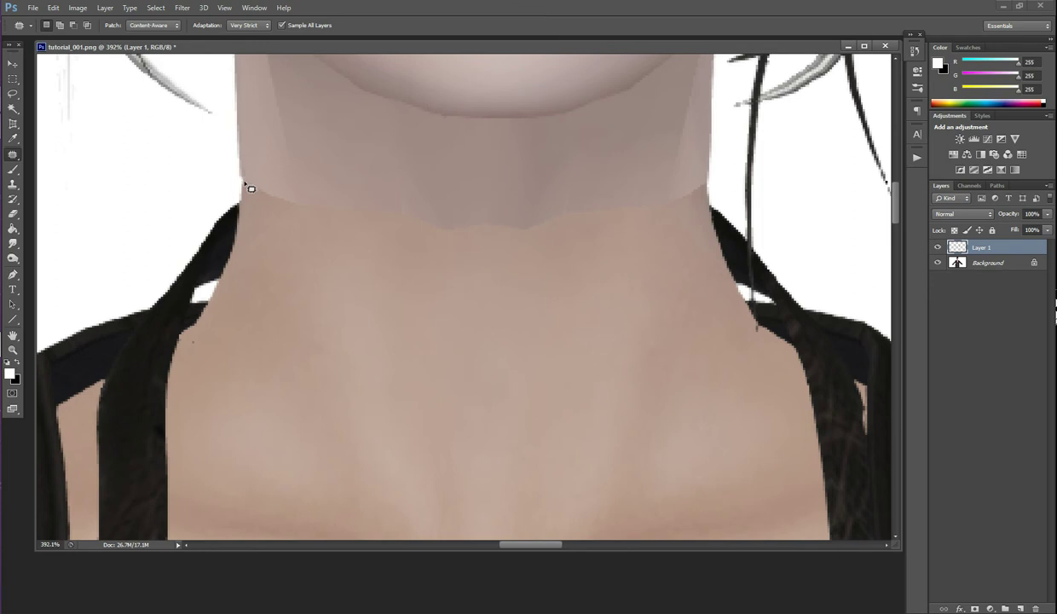
{"action": "mouse_move", "coordinate": [246, 196]}
{"action": "left_mouse_down"}
{"action": "mouse_move", "coordinate": [402, 246]}
{"action": "mouse_move", "coordinate": [475, 256]}
{"action": "mouse_move", "coordinate": [595, 246]}
{"action": "left_mouse_up"}
{"action": "mouse_move", "coordinate": [706, 185]}
{"action": "left_mouse_down"}
{"action": "mouse_move", "coordinate": [699, 155]}
{"action": "mouse_move", "coordinate": [512, 178]}
{"action": "mouse_move", "coordinate": [241, 173]}
{"action": "left_mouse_up"}
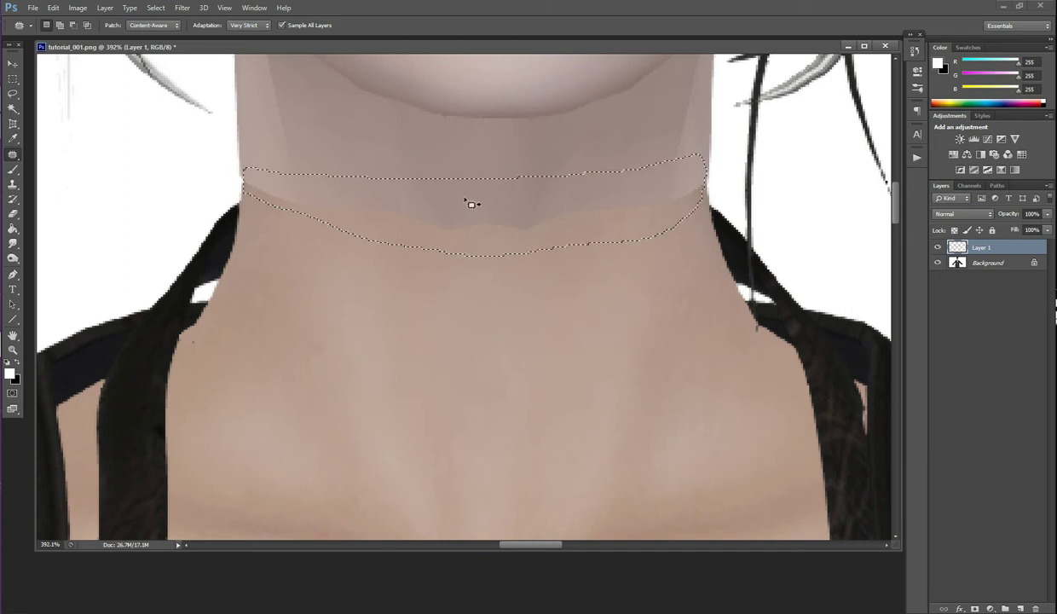
{"action": "left_click_drag", "start_coordinate": [464, 223], "coordinate": [474, 264]}
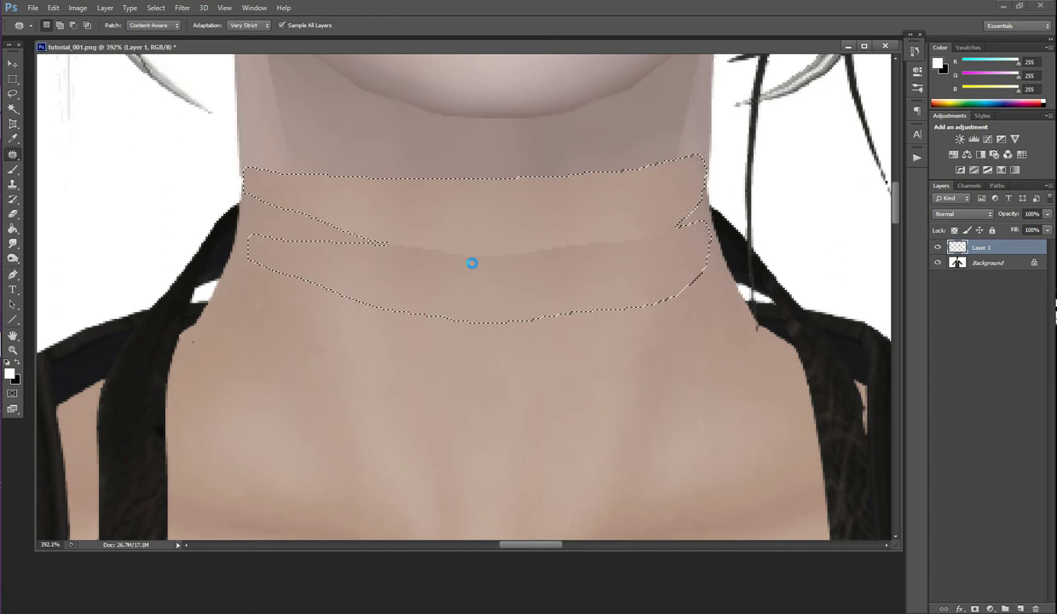
{"action": "right_click", "coordinate": [464, 142]}
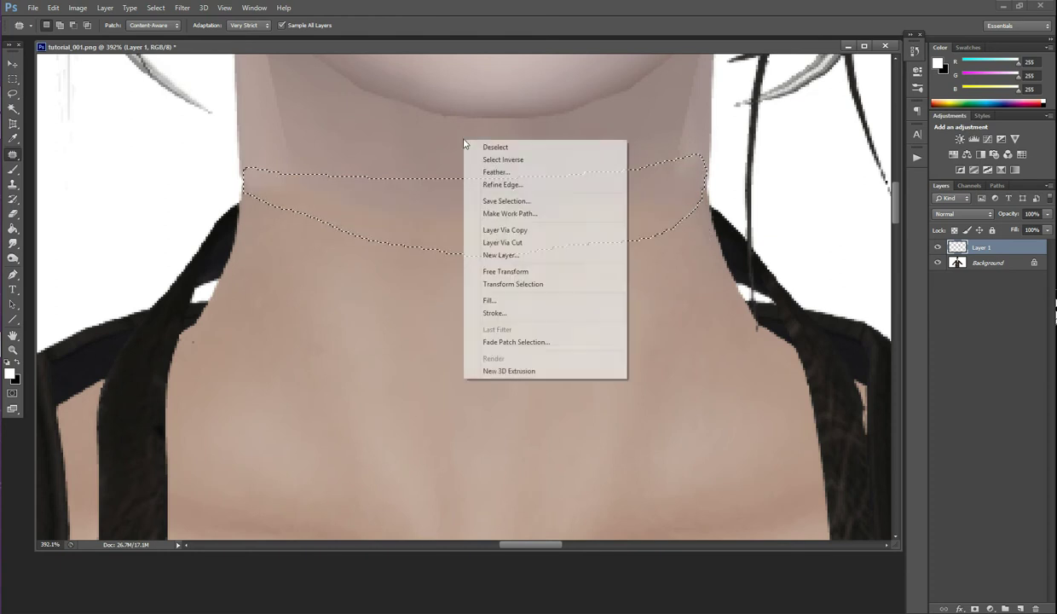
{"action": "left_click", "coordinate": [513, 148]}
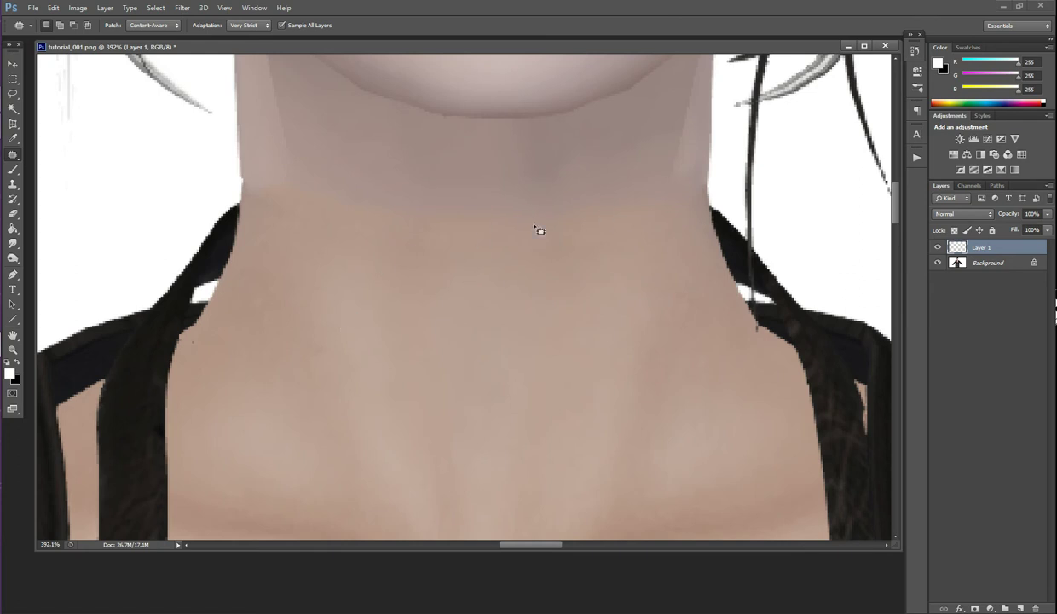
Patch the small leftover seam area at the image-left edge of the neck and clear the selection
{"action": "mouse_move", "coordinate": [232, 167]}
{"action": "left_mouse_down"}
{"action": "mouse_move", "coordinate": [243, 207]}
{"action": "mouse_move", "coordinate": [257, 208]}
{"action": "mouse_move", "coordinate": [243, 162]}
{"action": "mouse_move", "coordinate": [229, 162]}
{"action": "mouse_move", "coordinate": [242, 150]}
{"action": "left_mouse_up"}
{"action": "right_click", "coordinate": [254, 116]}
{"action": "left_click", "coordinate": [285, 125]}
Patch the hard shadow edge on the image-left side of the neck with adjacent neck skin, then deselect
{"action": "scroll", "coordinate": [469, 198], "scroll_direction": "up", "scroll_amount": 3}
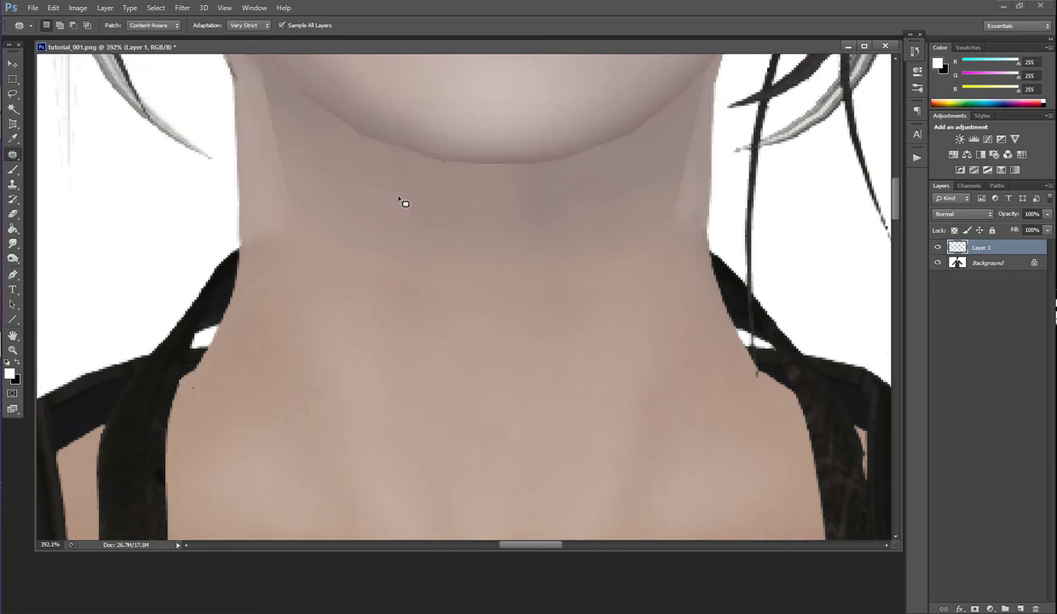
{"action": "mouse_move", "coordinate": [263, 161]}
{"action": "left_mouse_down"}
{"action": "mouse_move", "coordinate": [278, 245]}
{"action": "mouse_move", "coordinate": [292, 253]}
{"action": "mouse_move", "coordinate": [306, 250]}
{"action": "mouse_move", "coordinate": [314, 228]}
{"action": "mouse_move", "coordinate": [304, 173]}
{"action": "left_mouse_up"}
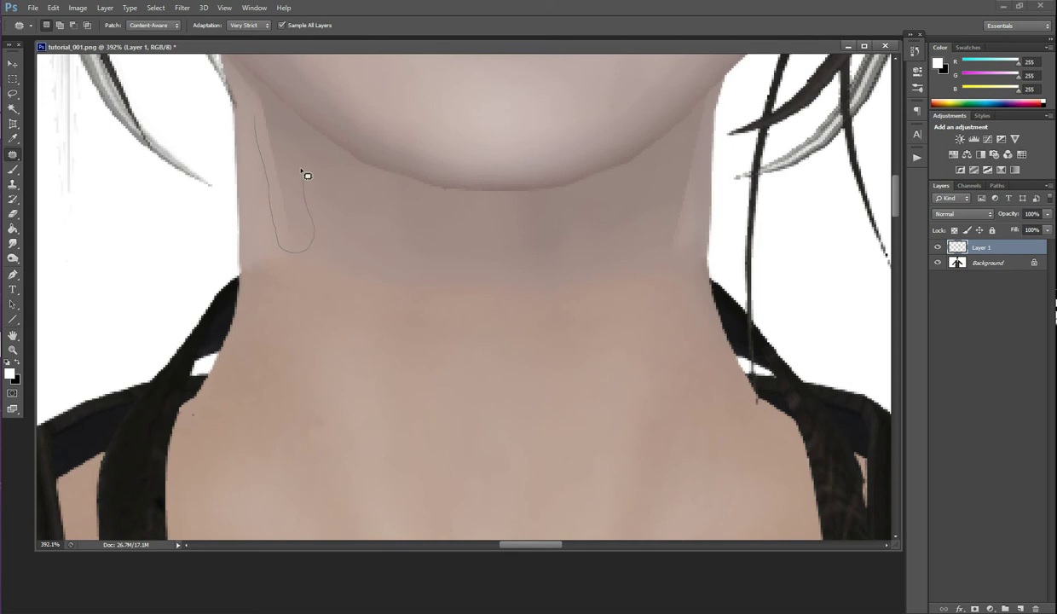
{"action": "mouse_move", "coordinate": [286, 118]}
{"action": "left_mouse_down"}
{"action": "mouse_move", "coordinate": [265, 99]}
{"action": "mouse_move", "coordinate": [255, 121]}
{"action": "left_mouse_up"}
{"action": "mouse_move", "coordinate": [290, 177]}
{"action": "left_mouse_down"}
{"action": "mouse_move", "coordinate": [279, 184]}
{"action": "mouse_move", "coordinate": [314, 219]}
{"action": "left_mouse_up"}
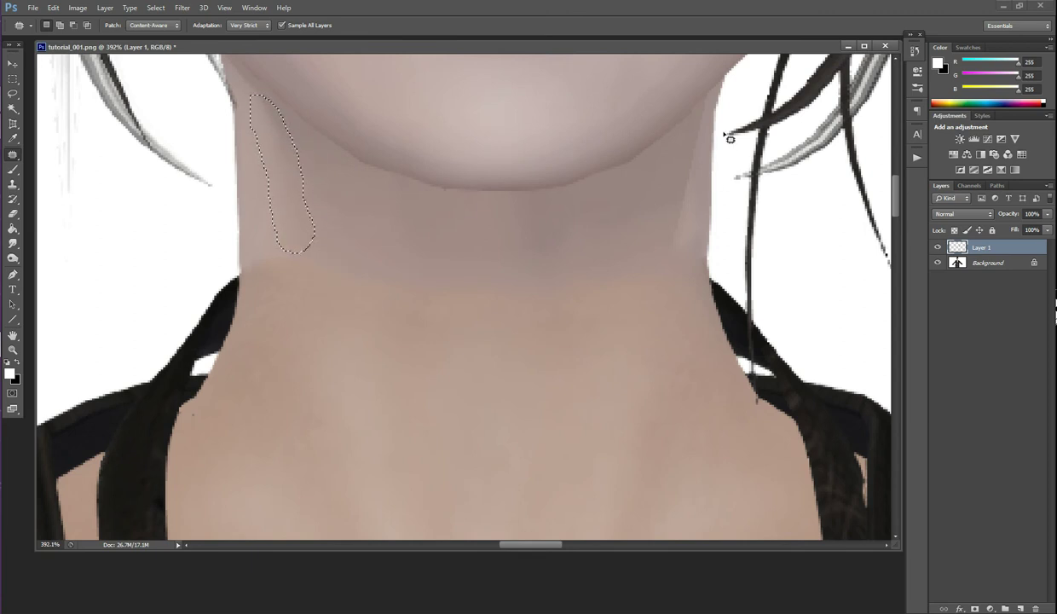
{"action": "key", "text": "ctrl+d"}
Patch the narrow shadow edge on the image-right side of the neck with skin nearer the centre and clear the selection
{"action": "mouse_move", "coordinate": [660, 222]}
{"action": "left_mouse_down"}
{"action": "mouse_move", "coordinate": [660, 266]}
{"action": "mouse_move", "coordinate": [674, 260]}
{"action": "mouse_move", "coordinate": [700, 184]}
{"action": "mouse_move", "coordinate": [706, 101]}
{"action": "mouse_move", "coordinate": [683, 111]}
{"action": "left_mouse_up"}
{"action": "left_click_drag", "start_coordinate": [689, 165], "coordinate": [625, 231]}
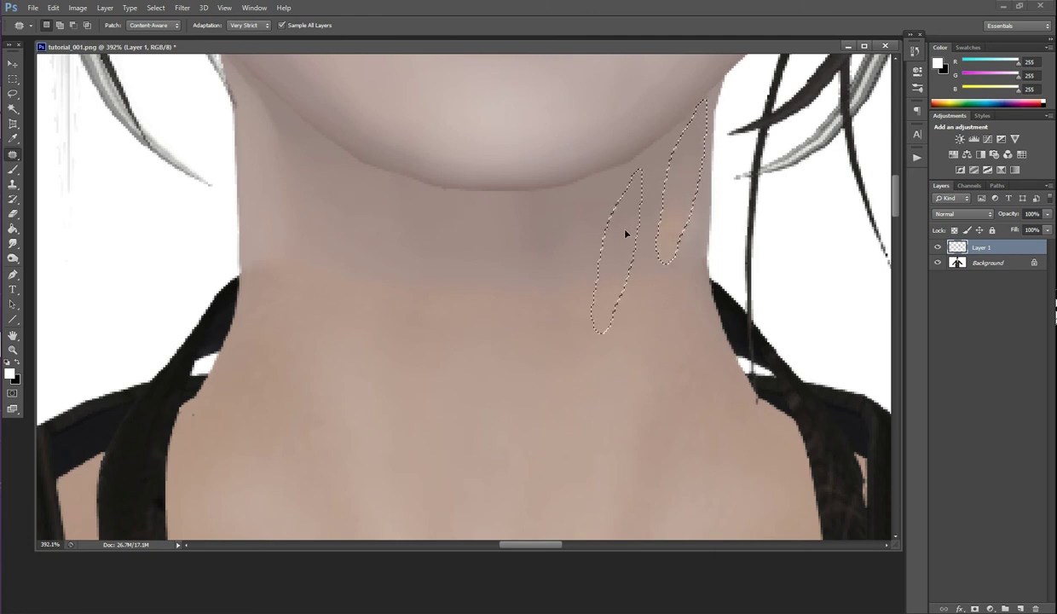
{"action": "right_click", "coordinate": [486, 239]}
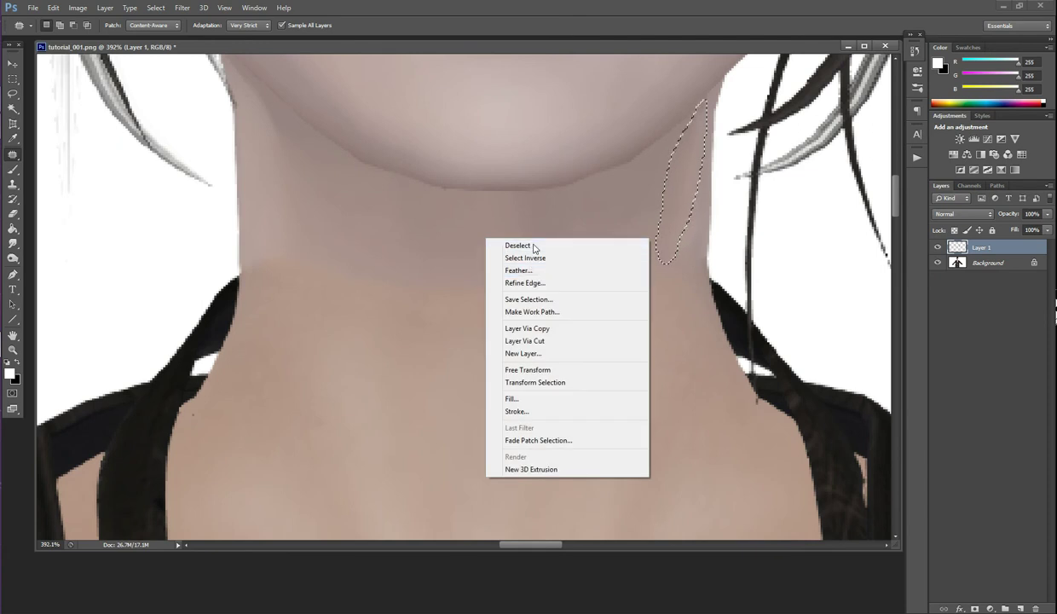
{"action": "left_click", "coordinate": [536, 245]}
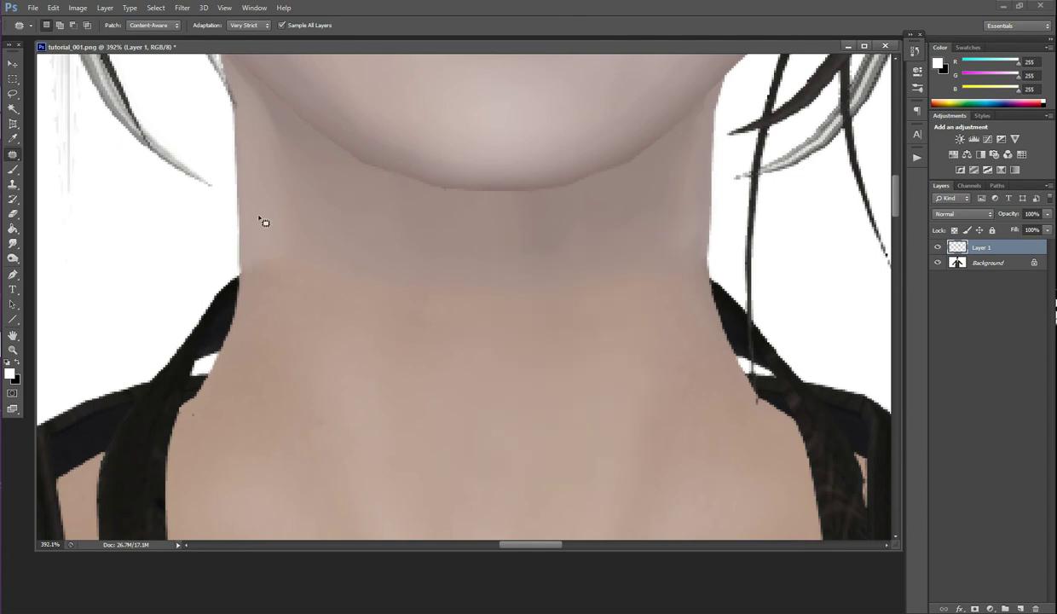
Clone warm lower-neck skin at 22% opacity over the greyish band and upper neck below the chin
{"action": "left_click", "coordinate": [13, 184]}
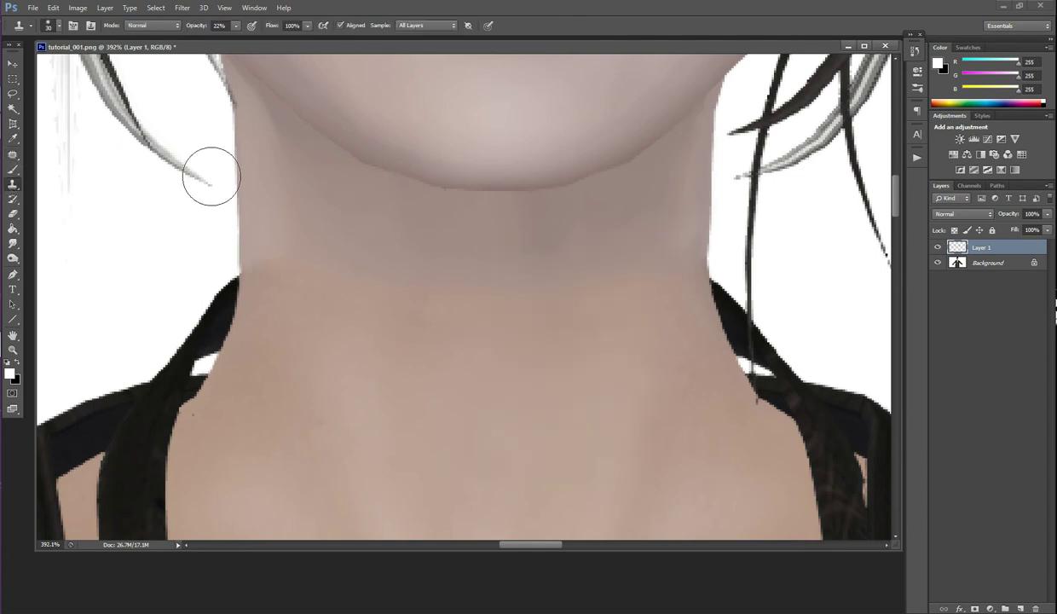
{"action": "left_click", "coordinate": [337, 355], "text": "alt"}
{"action": "mouse_move", "coordinate": [305, 261]}
{"action": "left_mouse_down"}
{"action": "mouse_move", "coordinate": [330, 241]}
{"action": "mouse_move", "coordinate": [341, 273]}
{"action": "mouse_move", "coordinate": [387, 318]}
{"action": "mouse_move", "coordinate": [491, 275]}
{"action": "mouse_move", "coordinate": [515, 278]}
{"action": "mouse_move", "coordinate": [553, 310]}
{"action": "mouse_move", "coordinate": [582, 291]}
{"action": "mouse_move", "coordinate": [600, 304]}
{"action": "mouse_move", "coordinate": [643, 254]}
{"action": "mouse_move", "coordinate": [657, 270]}
{"action": "mouse_move", "coordinate": [657, 201]}
{"action": "mouse_move", "coordinate": [592, 287]}
{"action": "mouse_move", "coordinate": [534, 235]}
{"action": "mouse_move", "coordinate": [495, 241]}
{"action": "mouse_move", "coordinate": [462, 295]}
{"action": "mouse_move", "coordinate": [415, 268]}
{"action": "mouse_move", "coordinate": [351, 287]}
{"action": "mouse_move", "coordinate": [306, 273]}
{"action": "mouse_move", "coordinate": [285, 222]}
{"action": "mouse_move", "coordinate": [275, 234]}
{"action": "mouse_move", "coordinate": [269, 258]}
{"action": "mouse_move", "coordinate": [282, 235]}
{"action": "mouse_move", "coordinate": [317, 239]}
{"action": "mouse_move", "coordinate": [345, 284]}
{"action": "mouse_move", "coordinate": [359, 273]}
{"action": "mouse_move", "coordinate": [423, 305]}
{"action": "mouse_move", "coordinate": [467, 317]}
{"action": "mouse_move", "coordinate": [464, 286]}
{"action": "left_mouse_up"}
{"action": "mouse_move", "coordinate": [279, 179]}
{"action": "left_mouse_down"}
{"action": "mouse_move", "coordinate": [307, 290]}
{"action": "mouse_move", "coordinate": [332, 250]}
{"action": "mouse_move", "coordinate": [373, 243]}
{"action": "mouse_move", "coordinate": [432, 250]}
{"action": "mouse_move", "coordinate": [554, 307]}
{"action": "mouse_move", "coordinate": [623, 286]}
{"action": "mouse_move", "coordinate": [675, 252]}
{"action": "mouse_move", "coordinate": [598, 277]}
{"action": "mouse_move", "coordinate": [337, 123]}
{"action": "left_mouse_up"}
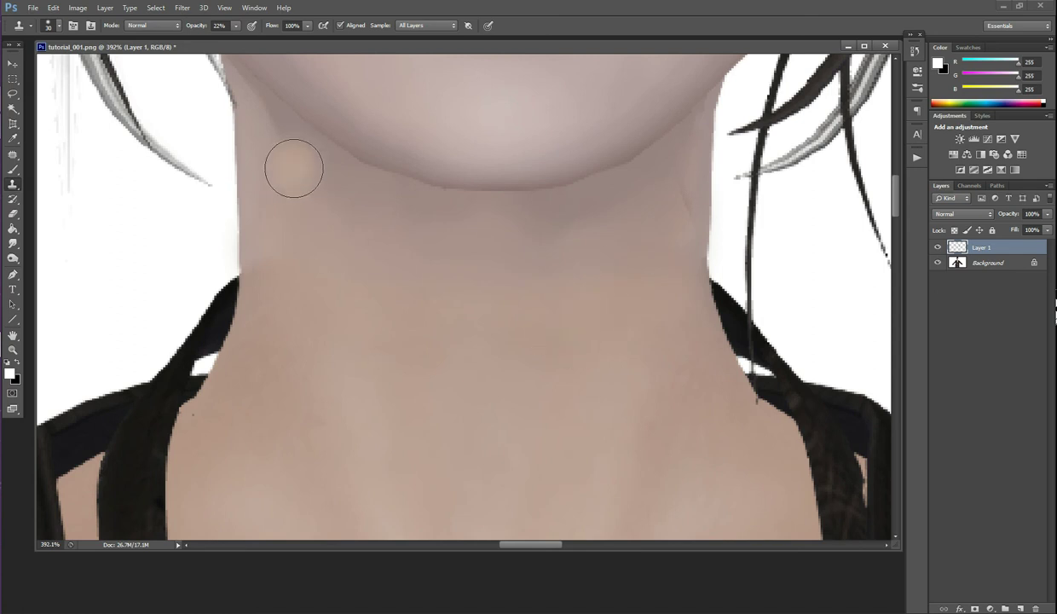
{"action": "mouse_move", "coordinate": [351, 193]}
{"action": "left_mouse_down"}
{"action": "mouse_move", "coordinate": [559, 238]}
{"action": "mouse_move", "coordinate": [574, 237]}
{"action": "mouse_move", "coordinate": [562, 207]}
{"action": "mouse_move", "coordinate": [629, 221]}
{"action": "mouse_move", "coordinate": [599, 223]}
{"action": "mouse_move", "coordinate": [519, 284]}
{"action": "mouse_move", "coordinate": [535, 281]}
{"action": "mouse_move", "coordinate": [481, 280]}
{"action": "mouse_move", "coordinate": [555, 285]}
{"action": "mouse_move", "coordinate": [567, 267]}
{"action": "mouse_move", "coordinate": [478, 290]}
{"action": "mouse_move", "coordinate": [475, 249]}
{"action": "mouse_move", "coordinate": [458, 256]}
{"action": "mouse_move", "coordinate": [333, 240]}
{"action": "mouse_move", "coordinate": [303, 291]}
{"action": "mouse_move", "coordinate": [273, 246]}
{"action": "mouse_move", "coordinate": [307, 257]}
{"action": "mouse_move", "coordinate": [325, 227]}
{"action": "mouse_move", "coordinate": [434, 288]}
{"action": "mouse_move", "coordinate": [503, 266]}
{"action": "left_mouse_up"}
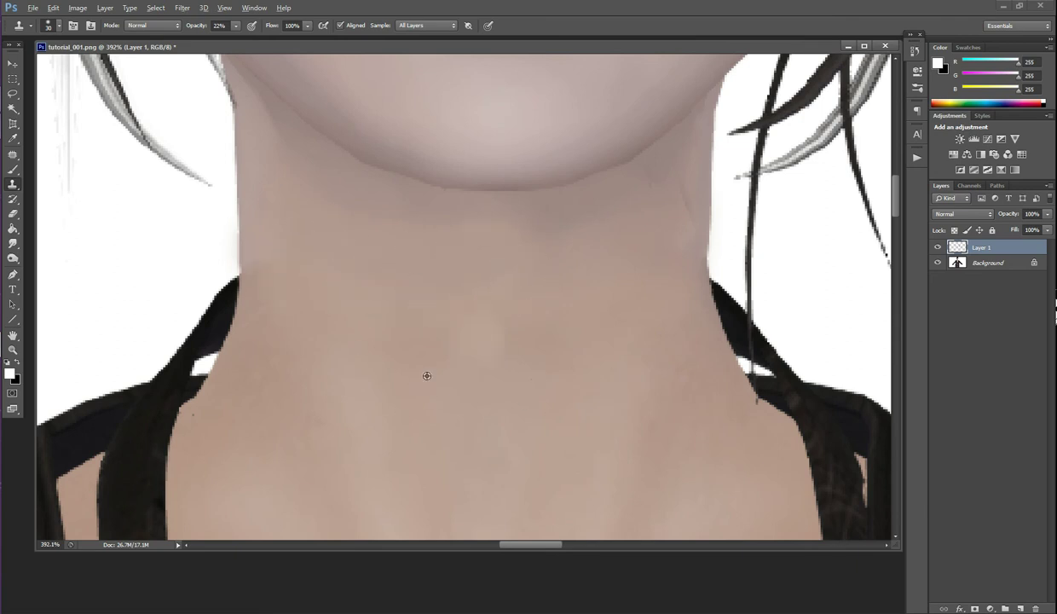
Blend the remaining uneven patches across the middle of the neck using repeatedly resampled lower-neck skin
{"action": "left_click", "coordinate": [343, 412], "text": "alt"}
{"action": "mouse_move", "coordinate": [319, 319]}
{"action": "left_mouse_down"}
{"action": "mouse_move", "coordinate": [311, 209]}
{"action": "mouse_move", "coordinate": [369, 246]}
{"action": "mouse_move", "coordinate": [368, 233]}
{"action": "mouse_move", "coordinate": [405, 286]}
{"action": "mouse_move", "coordinate": [509, 260]}
{"action": "mouse_move", "coordinate": [519, 306]}
{"action": "mouse_move", "coordinate": [562, 291]}
{"action": "mouse_move", "coordinate": [624, 246]}
{"action": "mouse_move", "coordinate": [637, 285]}
{"action": "mouse_move", "coordinate": [672, 235]}
{"action": "mouse_move", "coordinate": [680, 258]}
{"action": "mouse_move", "coordinate": [675, 199]}
{"action": "mouse_move", "coordinate": [522, 241]}
{"action": "mouse_move", "coordinate": [594, 207]}
{"action": "mouse_move", "coordinate": [511, 228]}
{"action": "mouse_move", "coordinate": [356, 212]}
{"action": "mouse_move", "coordinate": [365, 210]}
{"action": "mouse_move", "coordinate": [333, 198]}
{"action": "mouse_move", "coordinate": [279, 149]}
{"action": "mouse_move", "coordinate": [288, 154]}
{"action": "mouse_move", "coordinate": [268, 165]}
{"action": "mouse_move", "coordinate": [266, 231]}
{"action": "mouse_move", "coordinate": [273, 237]}
{"action": "mouse_move", "coordinate": [267, 193]}
{"action": "mouse_move", "coordinate": [385, 303]}
{"action": "mouse_move", "coordinate": [429, 328]}
{"action": "mouse_move", "coordinate": [504, 342]}
{"action": "mouse_move", "coordinate": [642, 300]}
{"action": "left_mouse_up"}
{"action": "left_click", "coordinate": [341, 370], "text": "alt"}
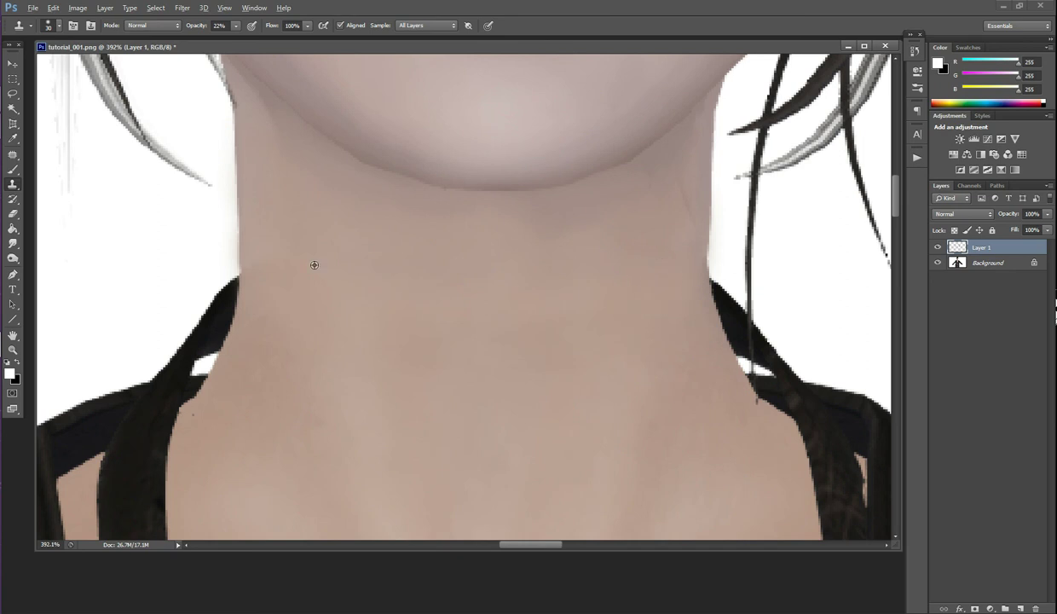
{"action": "left_click", "coordinate": [377, 373], "text": "alt"}
{"action": "mouse_move", "coordinate": [365, 262]}
{"action": "left_mouse_down"}
{"action": "mouse_move", "coordinate": [381, 305]}
{"action": "mouse_move", "coordinate": [434, 333]}
{"action": "mouse_move", "coordinate": [457, 318]}
{"action": "mouse_move", "coordinate": [538, 322]}
{"action": "mouse_move", "coordinate": [575, 310]}
{"action": "mouse_move", "coordinate": [602, 278]}
{"action": "mouse_move", "coordinate": [673, 280]}
{"action": "mouse_move", "coordinate": [666, 248]}
{"action": "mouse_move", "coordinate": [668, 298]}
{"action": "mouse_move", "coordinate": [669, 268]}
{"action": "mouse_move", "coordinate": [669, 311]}
{"action": "left_mouse_up"}
{"action": "mouse_move", "coordinate": [493, 231]}
{"action": "left_mouse_down"}
{"action": "mouse_move", "coordinate": [468, 246]}
{"action": "mouse_move", "coordinate": [420, 237]}
{"action": "mouse_move", "coordinate": [293, 187]}
{"action": "mouse_move", "coordinate": [302, 254]}
{"action": "mouse_move", "coordinate": [268, 284]}
{"action": "left_mouse_up"}
Compare the avatar before and after retouching by repeatedly hiding and showing Layer 1, leaving it visible
{"action": "key", "text": "ctrl+0"}
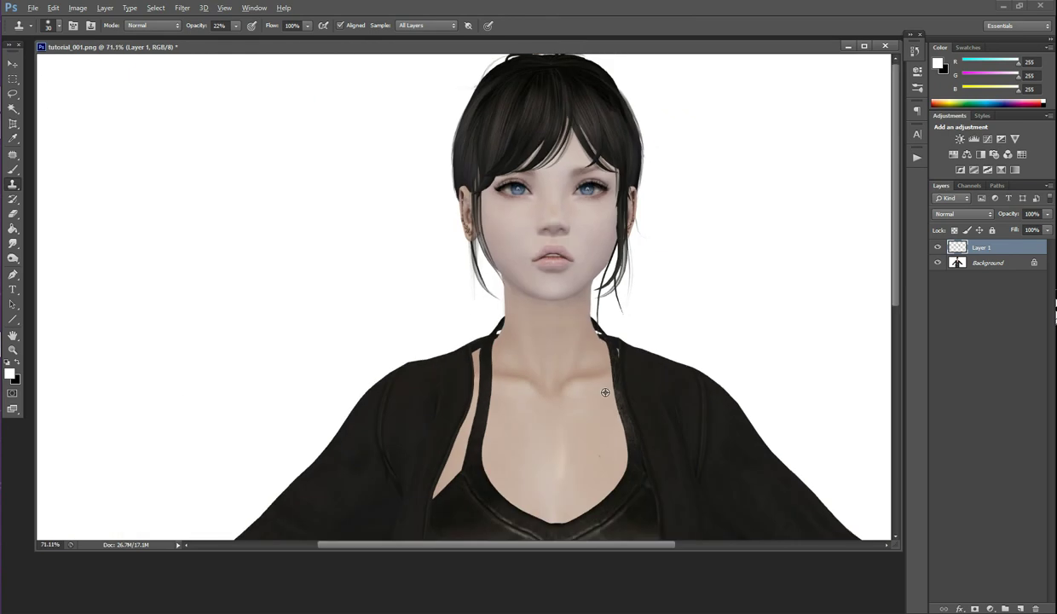
{"action": "key", "text": "alt"}
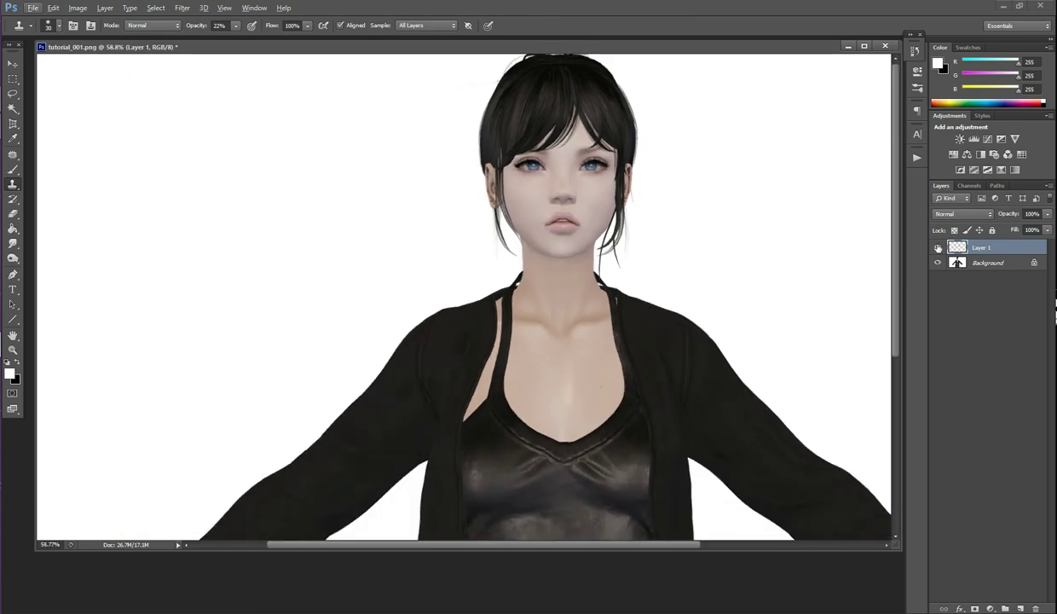
{"action": "left_click", "coordinate": [938, 247]}
{"action": "left_click", "coordinate": [938, 247]}
{"action": "left_click", "coordinate": [938, 247]}
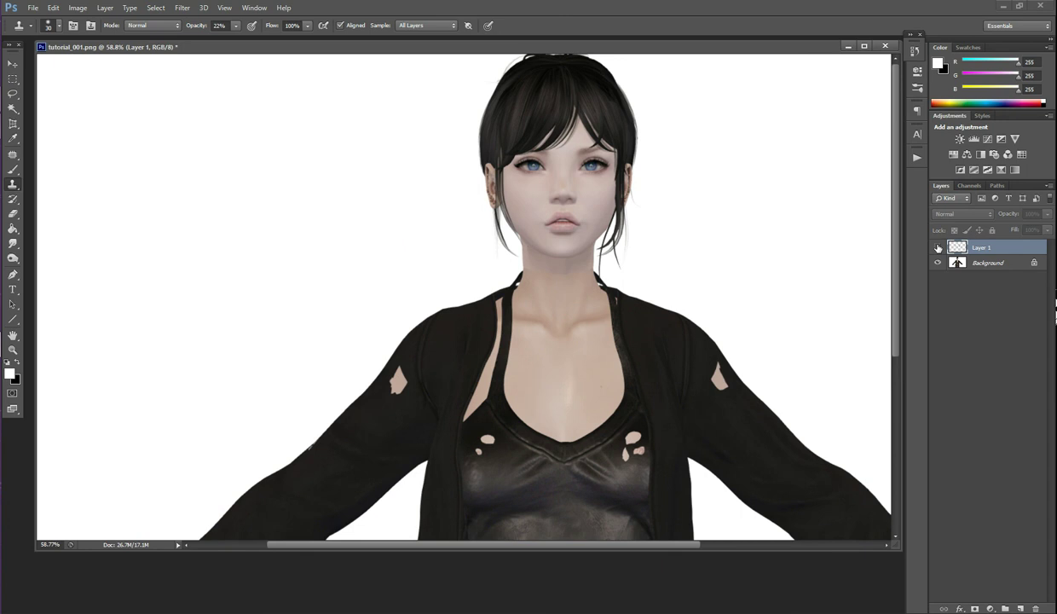
{"action": "left_click", "coordinate": [938, 247]}
{"action": "scroll", "coordinate": [723, 324], "scroll_direction": "down", "scroll_amount": 3}
{"action": "left_click", "coordinate": [938, 248]}
{"action": "left_click", "coordinate": [939, 248]}
{"action": "left_click", "coordinate": [939, 249]}
{"action": "left_click", "coordinate": [939, 248]}
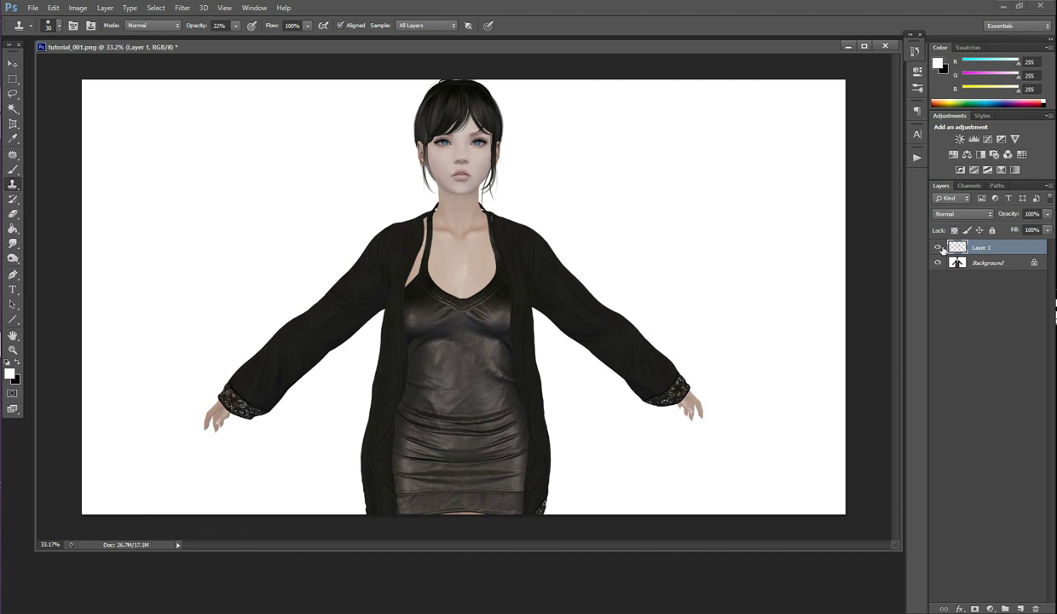
{"action": "left_click", "coordinate": [939, 249]}
{"action": "left_click", "coordinate": [939, 248]}
{"action": "left_click", "coordinate": [939, 249]}
{"action": "left_click", "coordinate": [939, 249]}
{"action": "left_click", "coordinate": [939, 249]}
{"action": "left_click", "coordinate": [939, 249]}
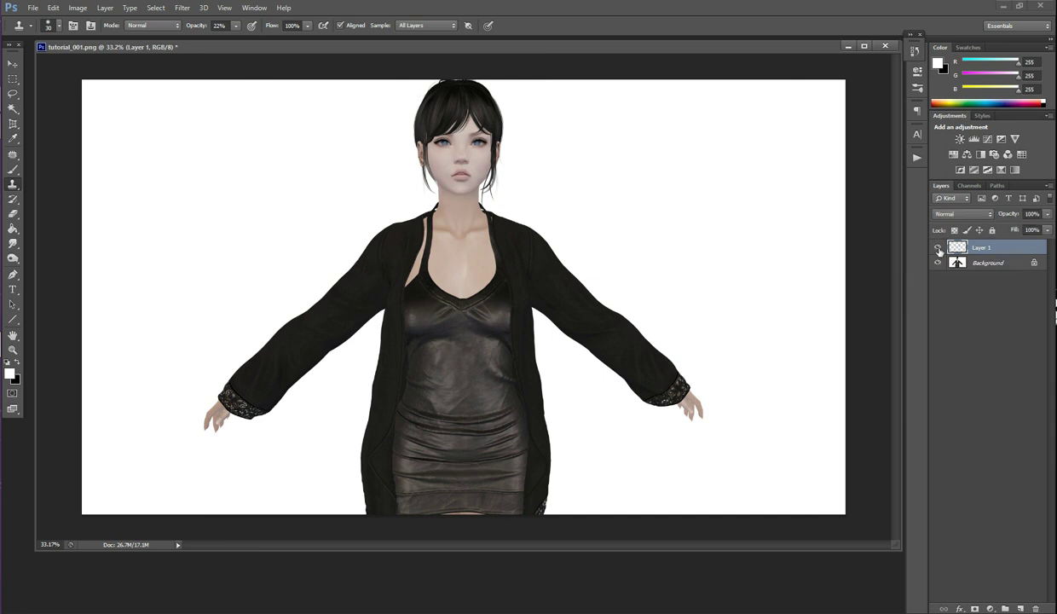